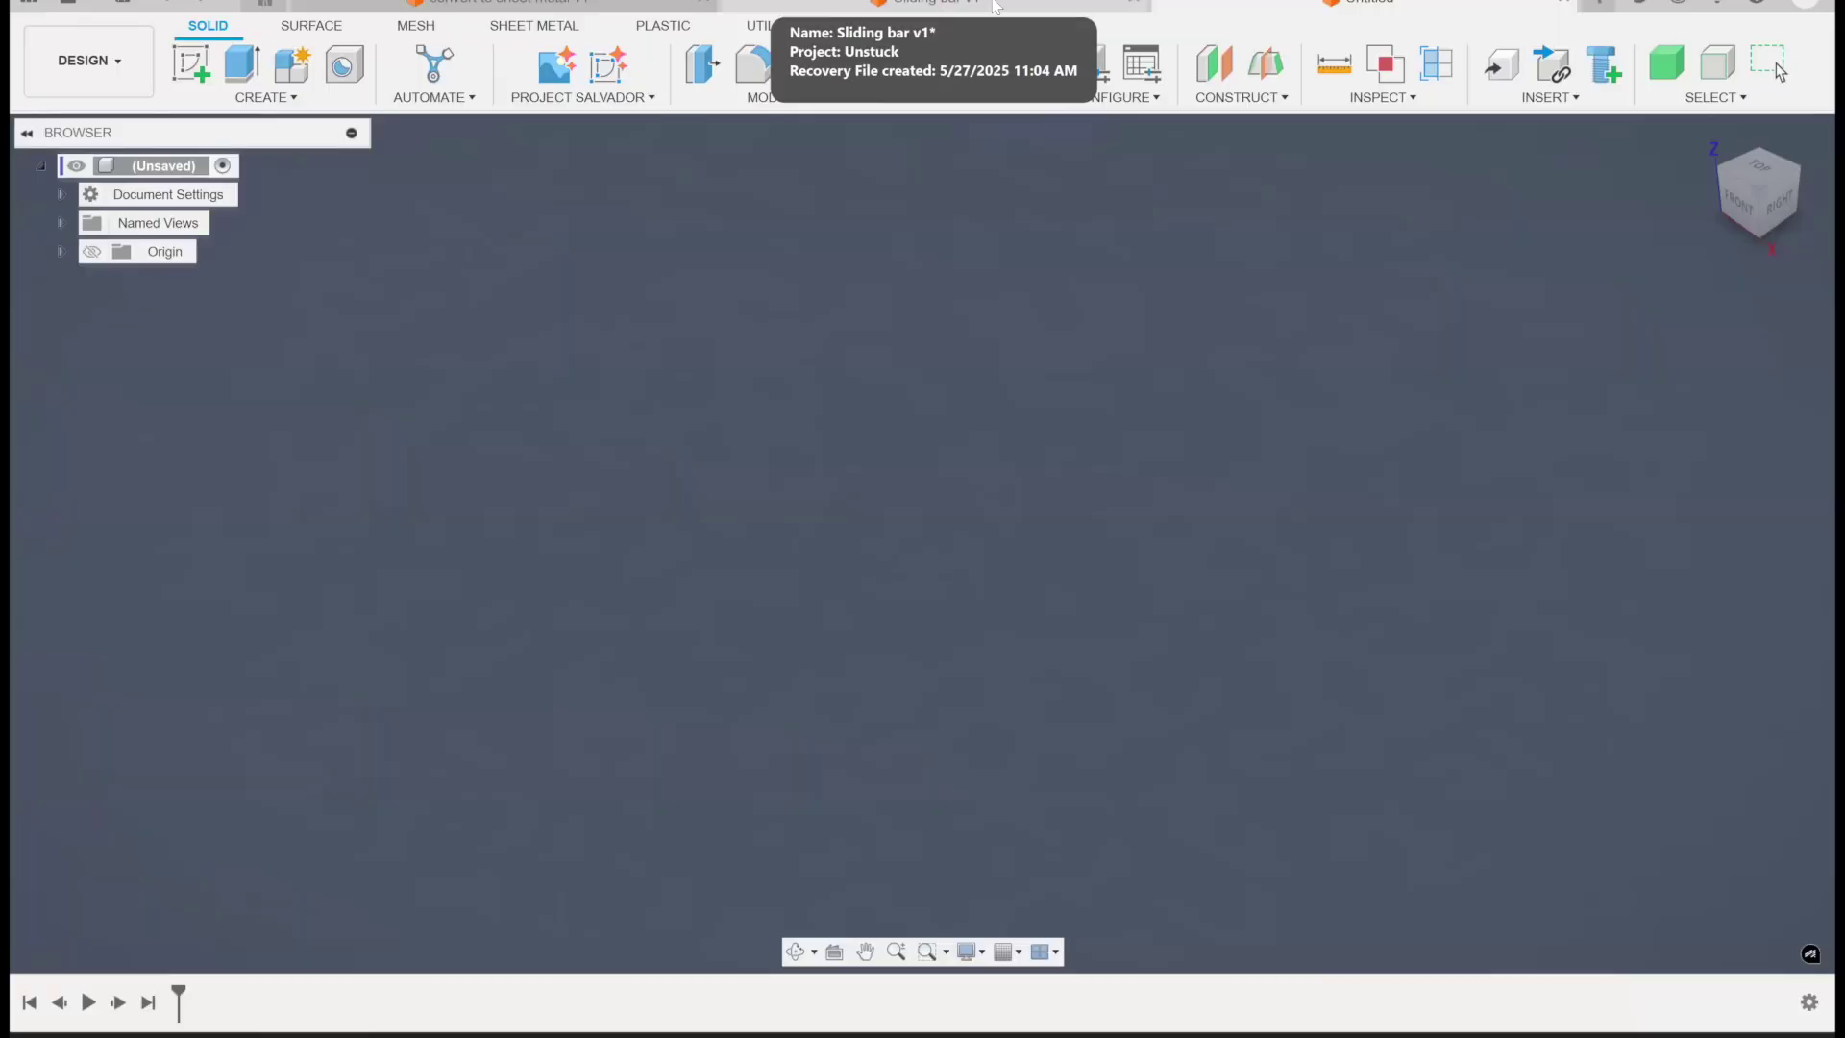
Switch to the 'convert to sheet metal v1' design and expand Bodies to reveal Body1
{"action": "left_click", "coordinate": [692, 5]}
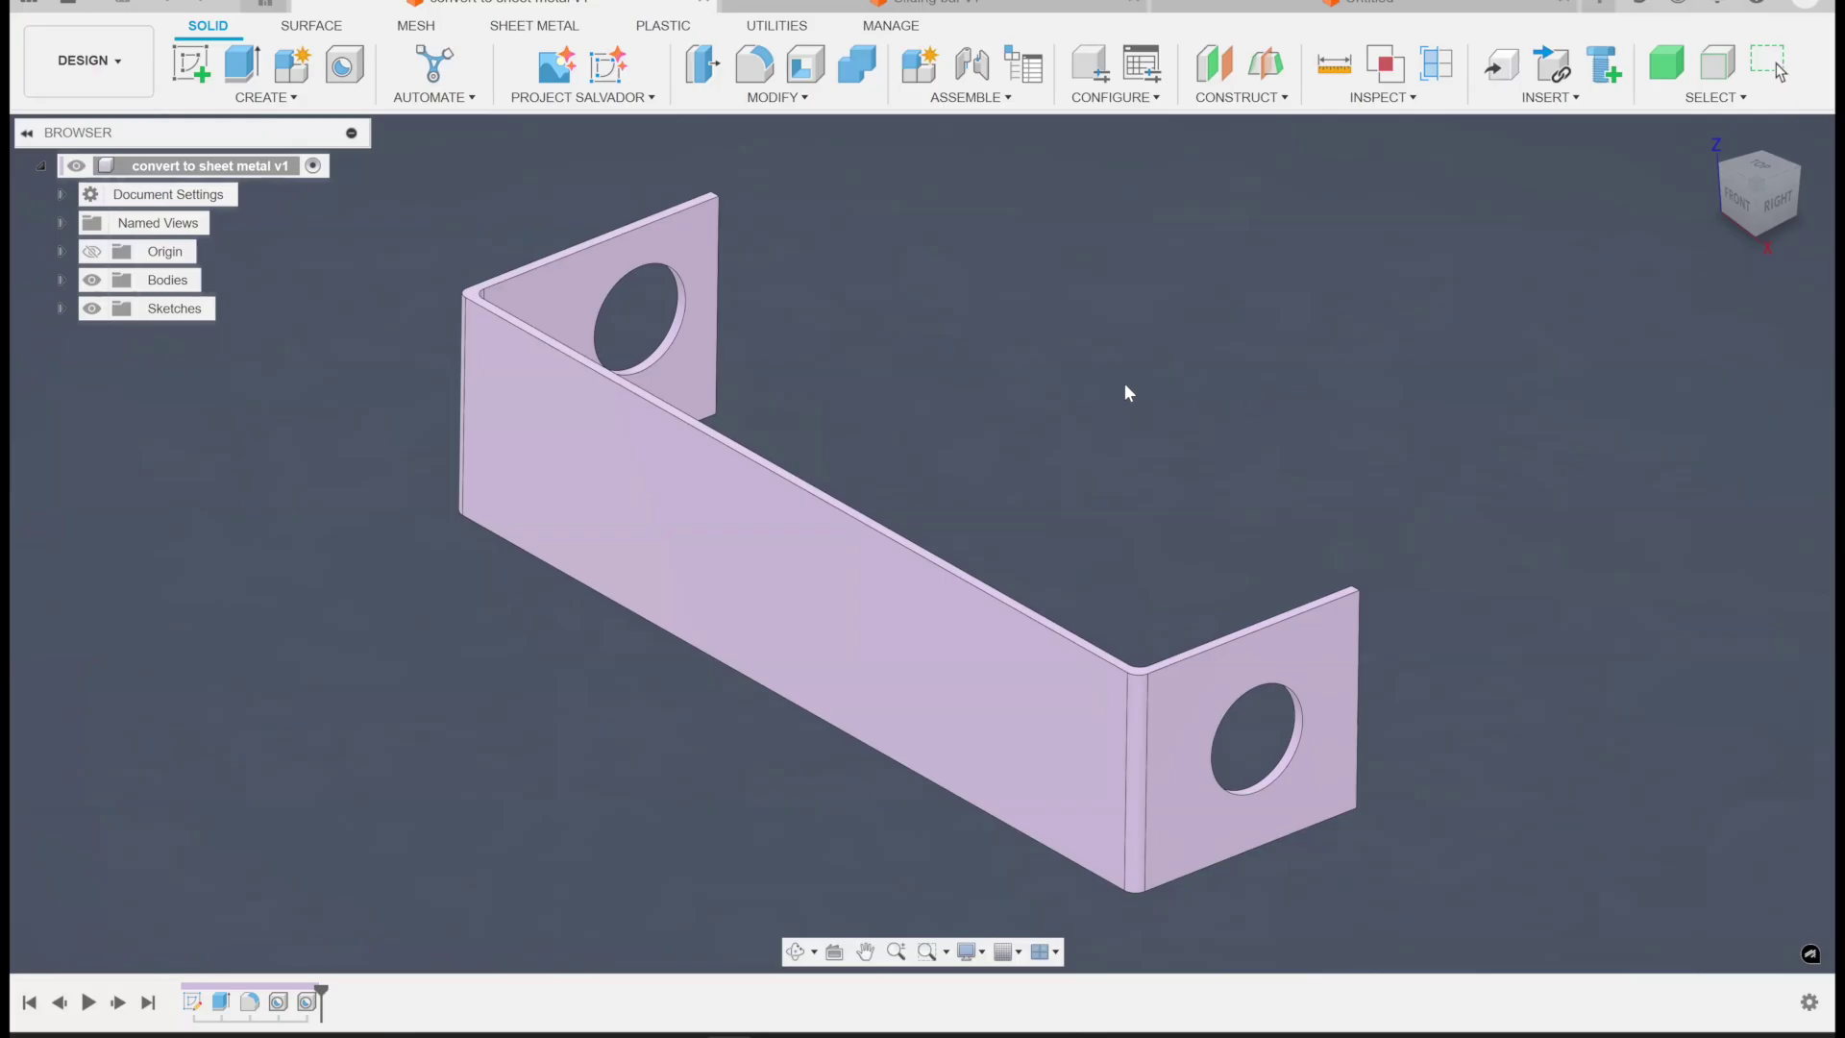
{"action": "middle_click_drag", "start_coordinate": [1124, 391], "coordinate": [173, 327]}
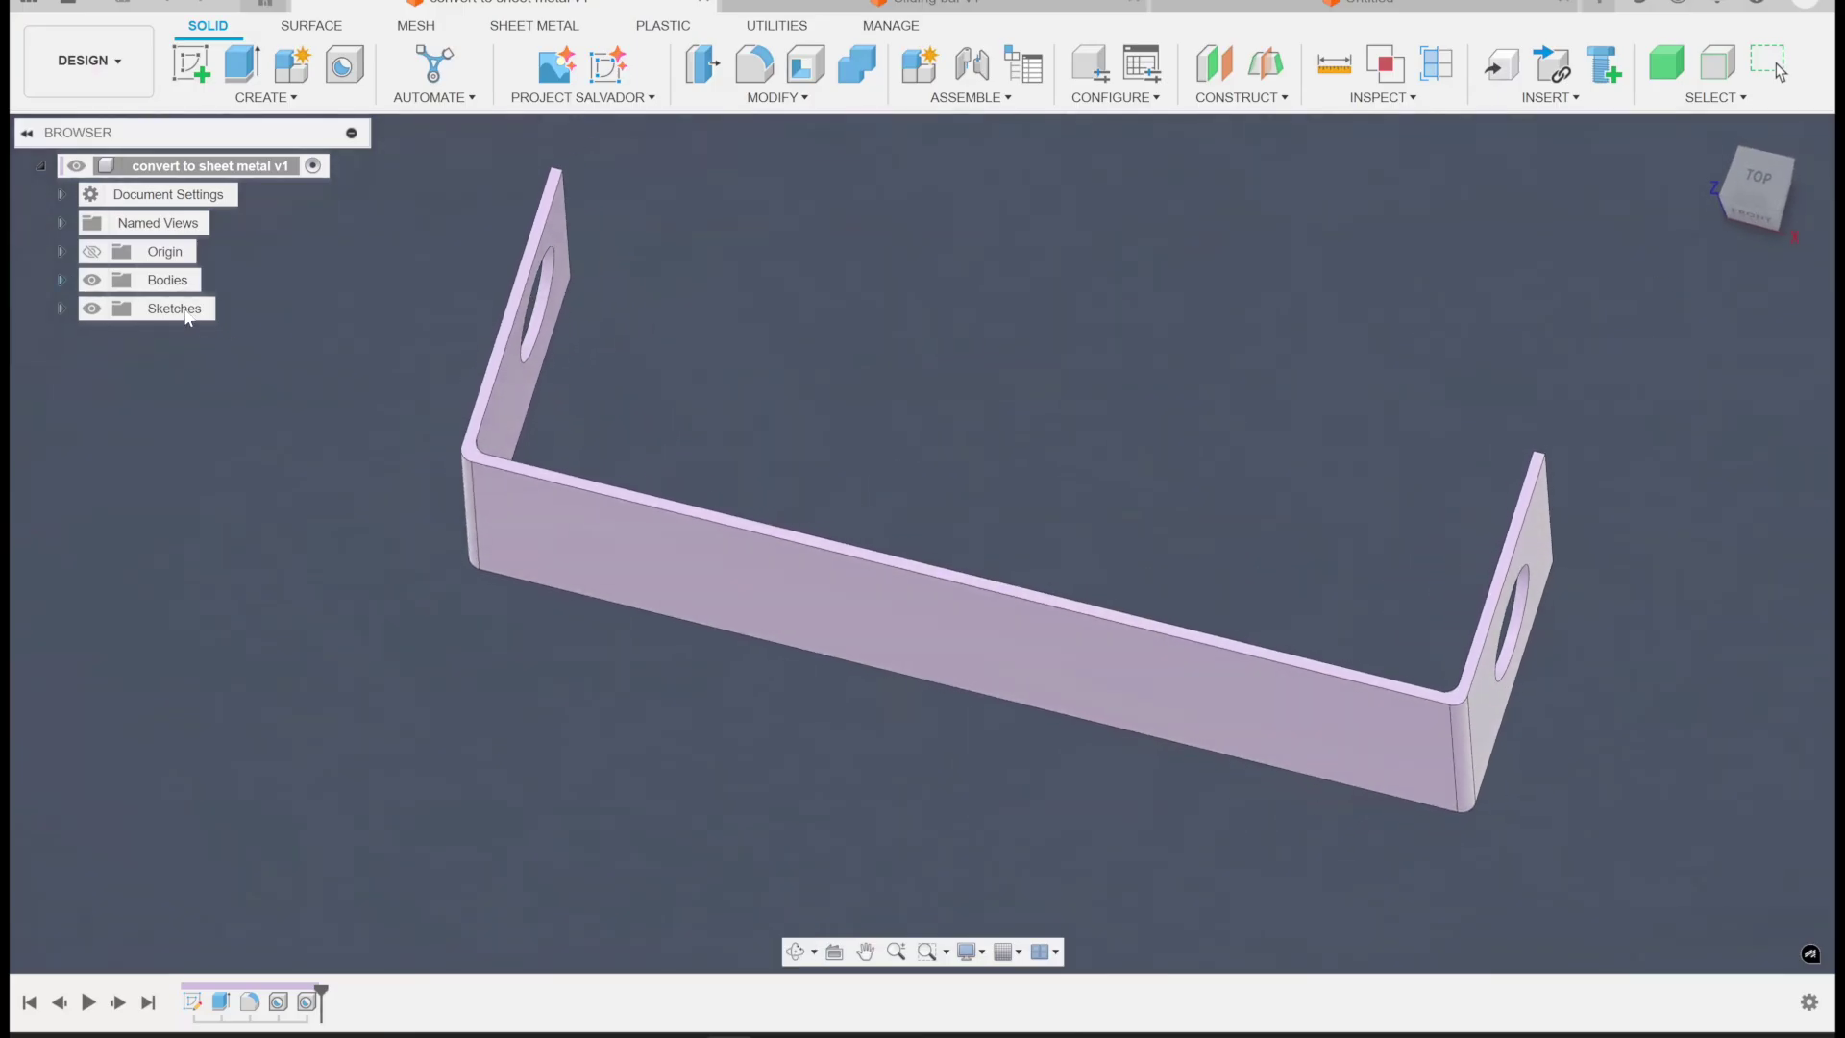
{"action": "left_click", "coordinate": [60, 280]}
Zoom in on the rounded bend, then orbit back to a 3D view of the bracket
{"action": "mouse_move", "coordinate": [1746, 201]}
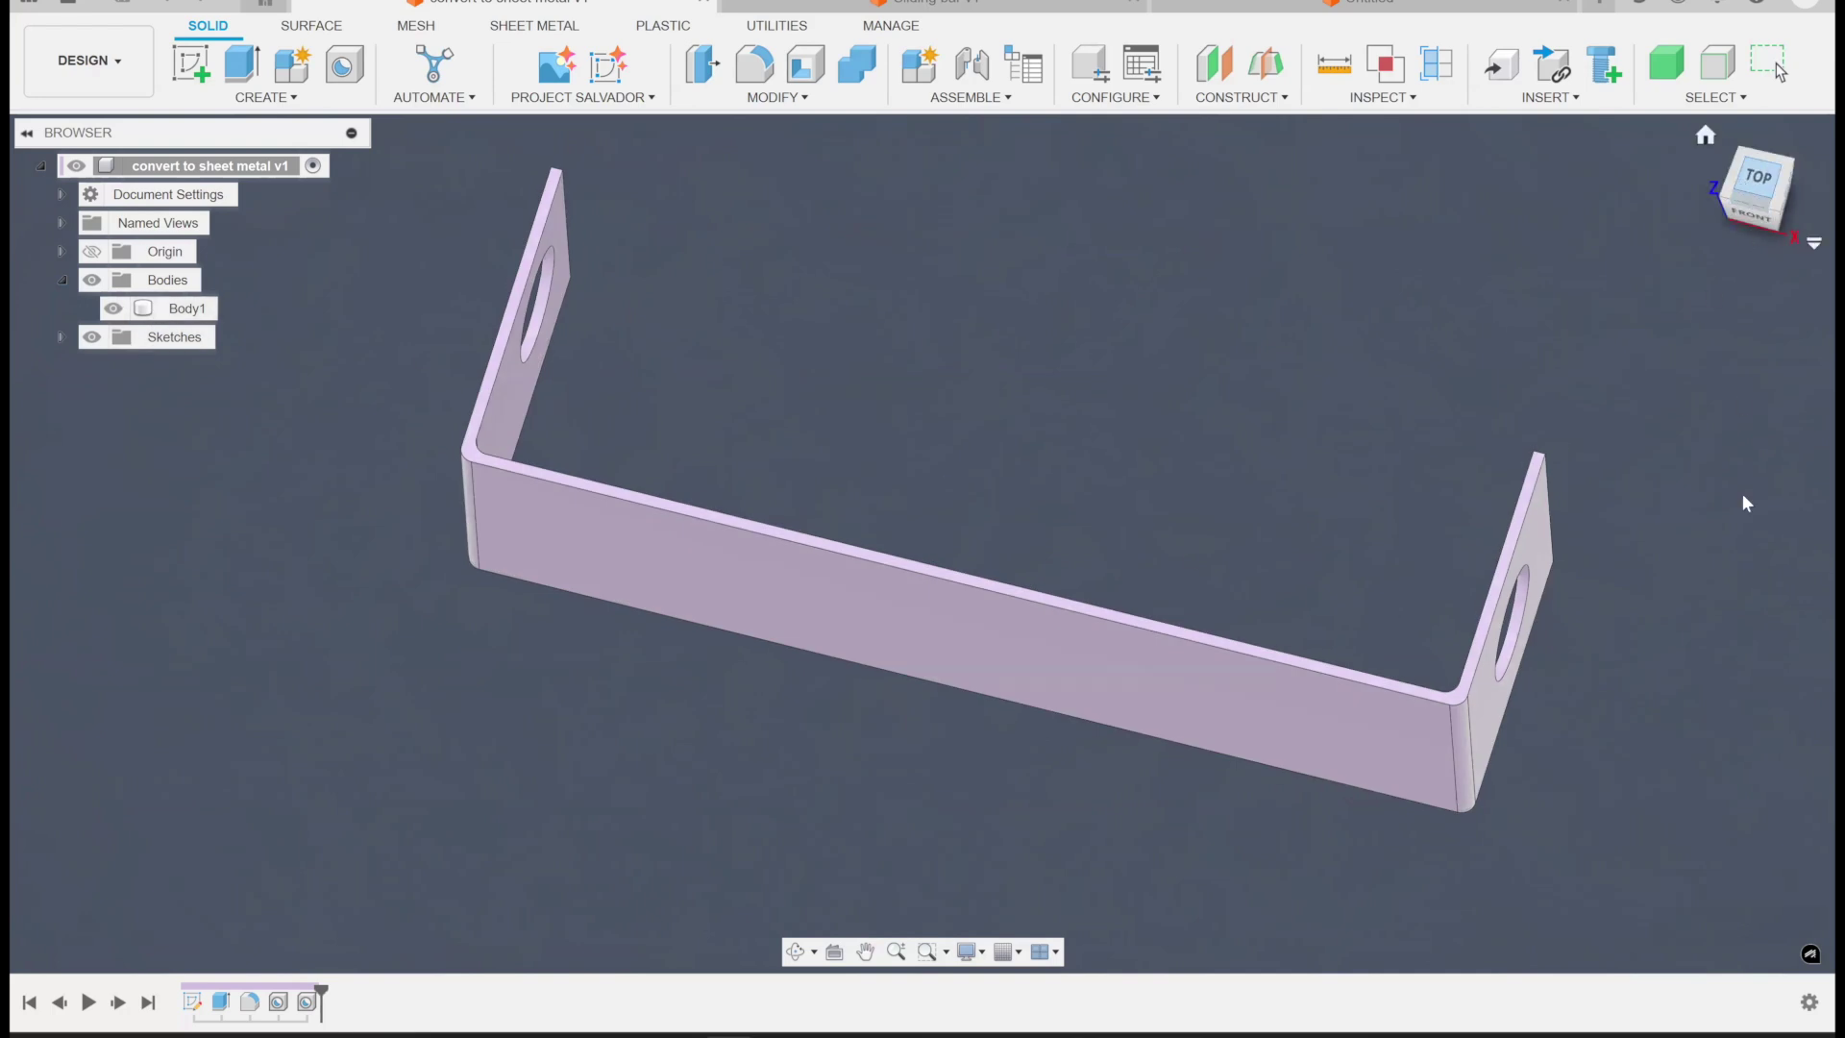
{"action": "scroll", "coordinate": [1503, 672], "scroll_direction": "up", "scroll_amount": 5}
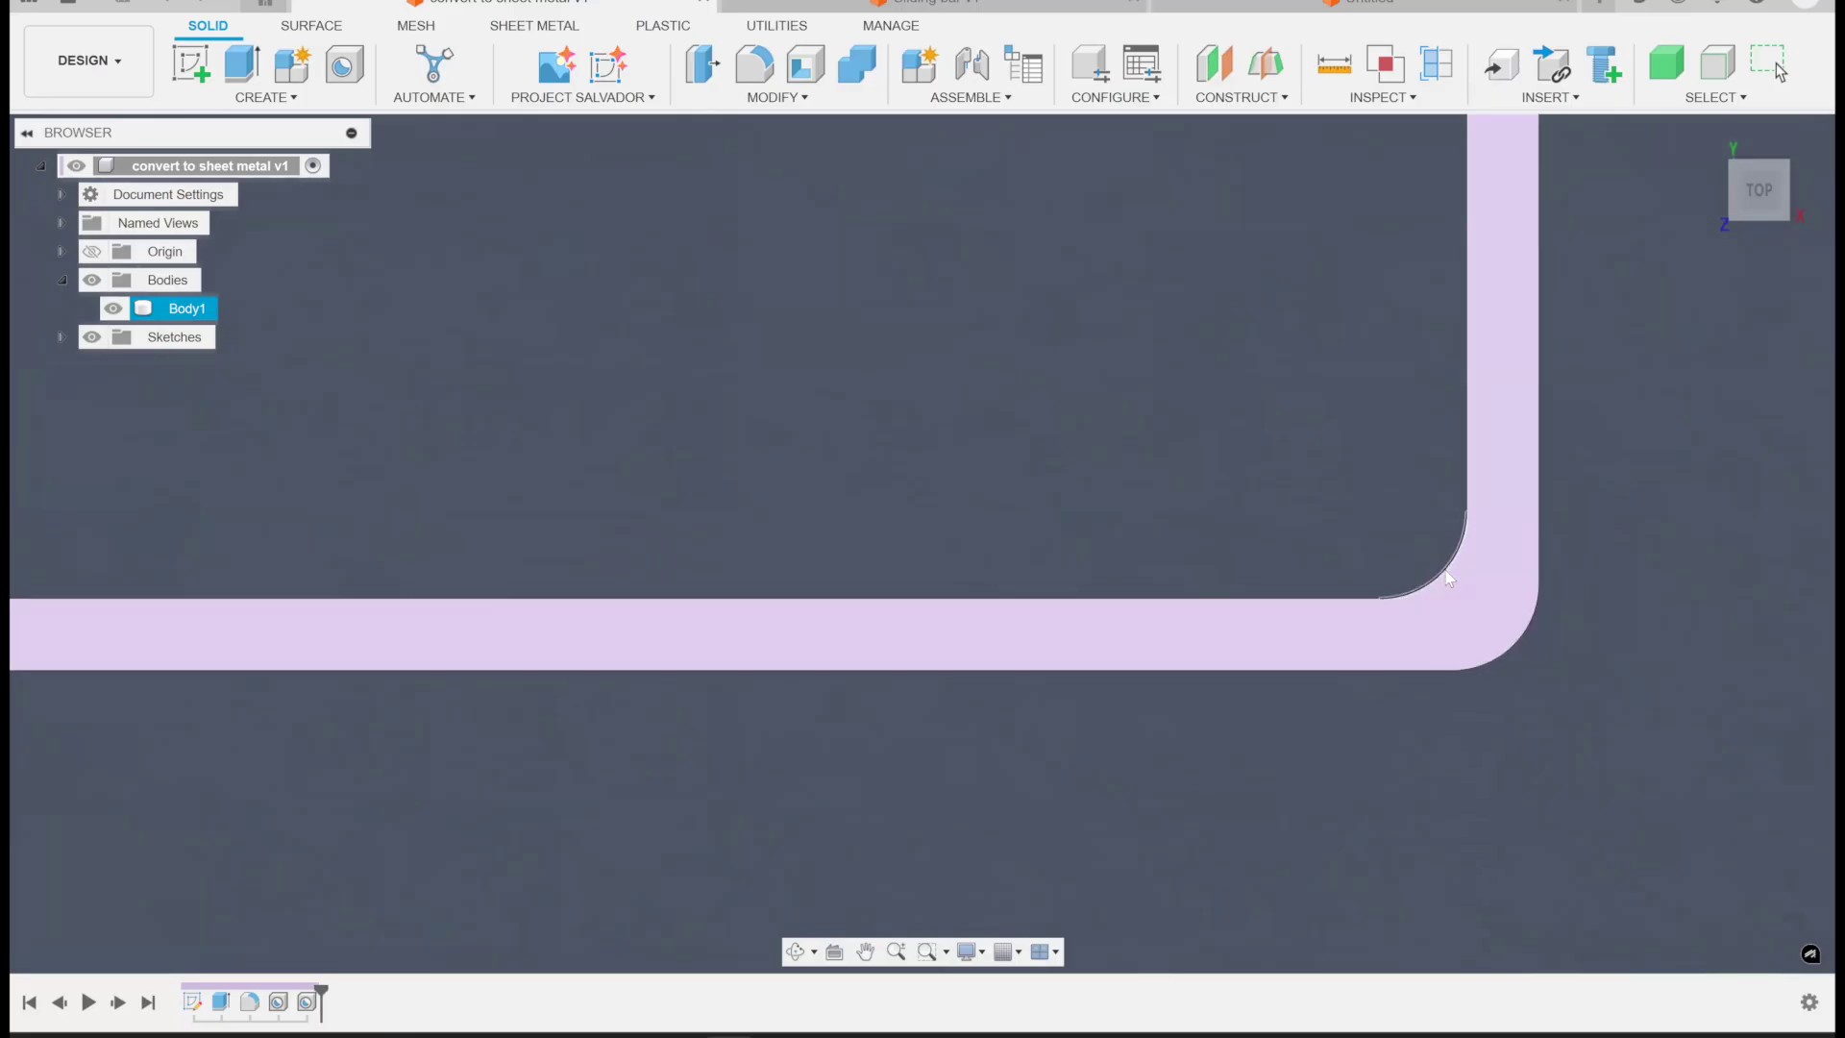
{"action": "scroll", "coordinate": [1364, 567], "scroll_direction": "down", "scroll_amount": 5}
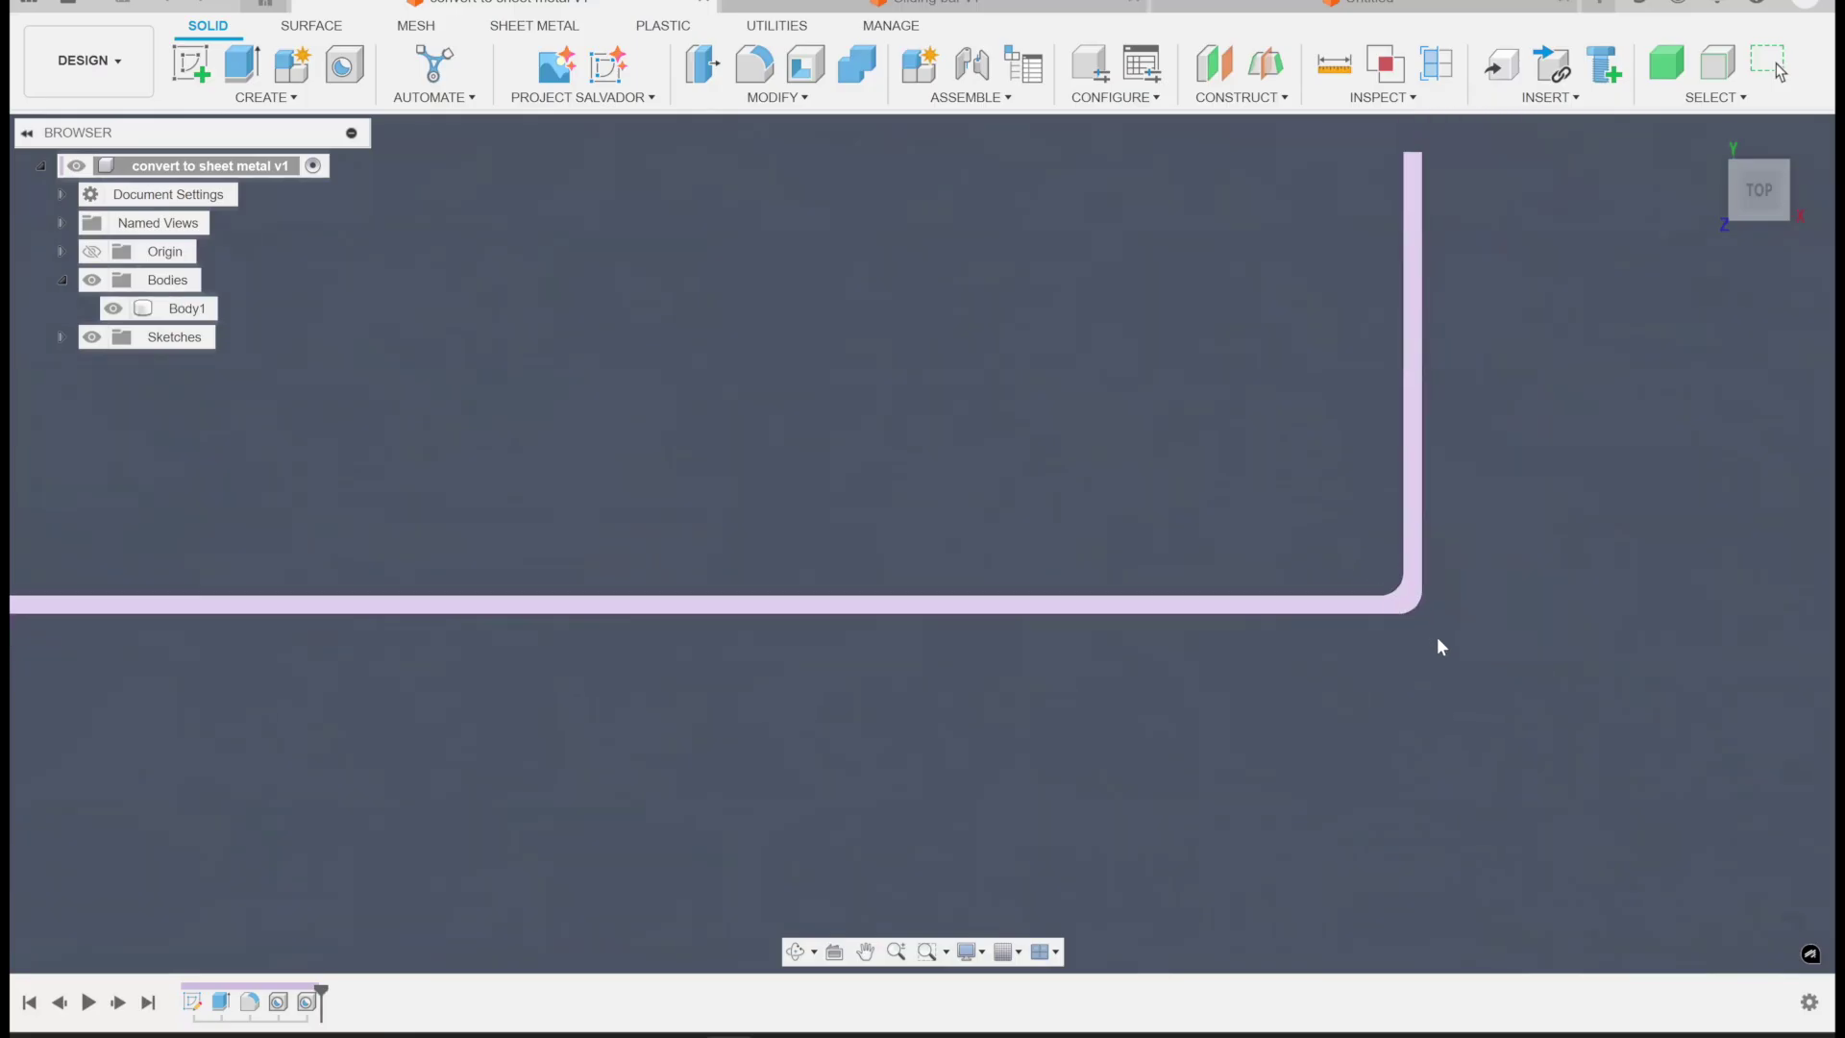
{"action": "scroll", "coordinate": [1431, 596], "scroll_direction": "up", "scroll_amount": 4}
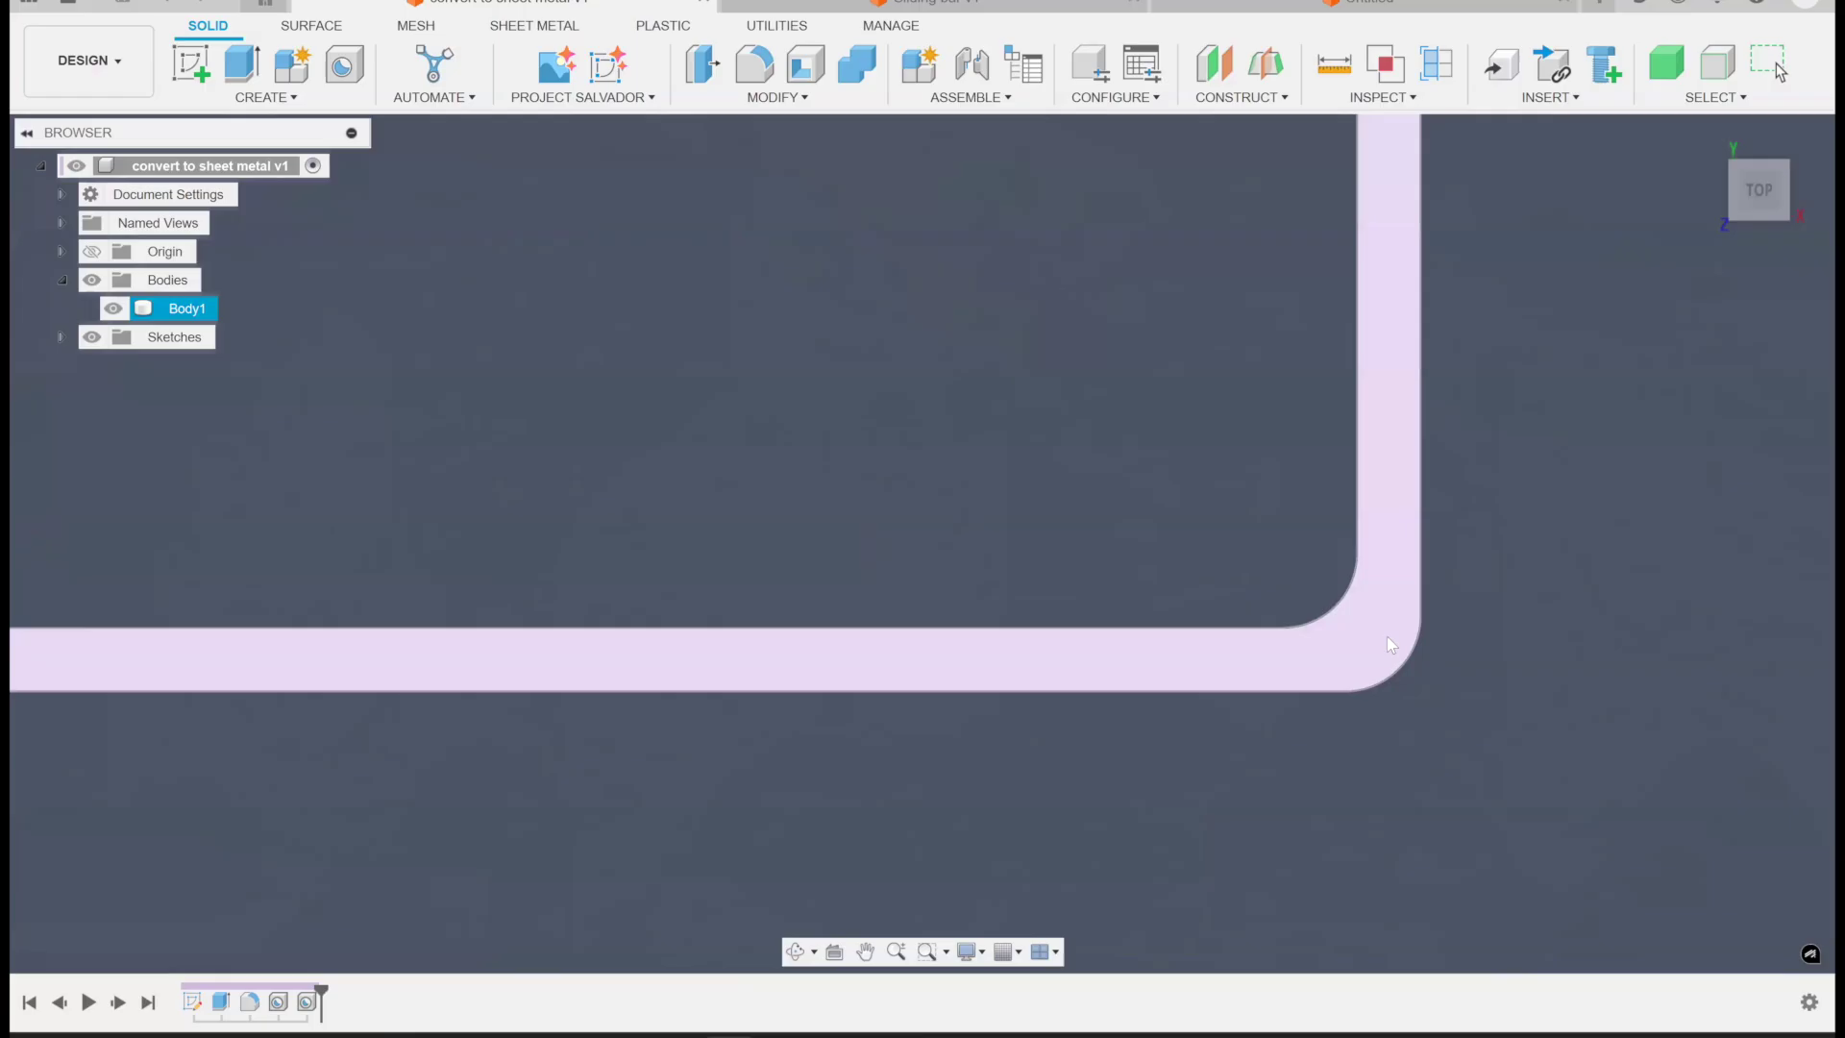
{"action": "scroll", "coordinate": [1266, 625], "scroll_direction": "down", "scroll_amount": 3}
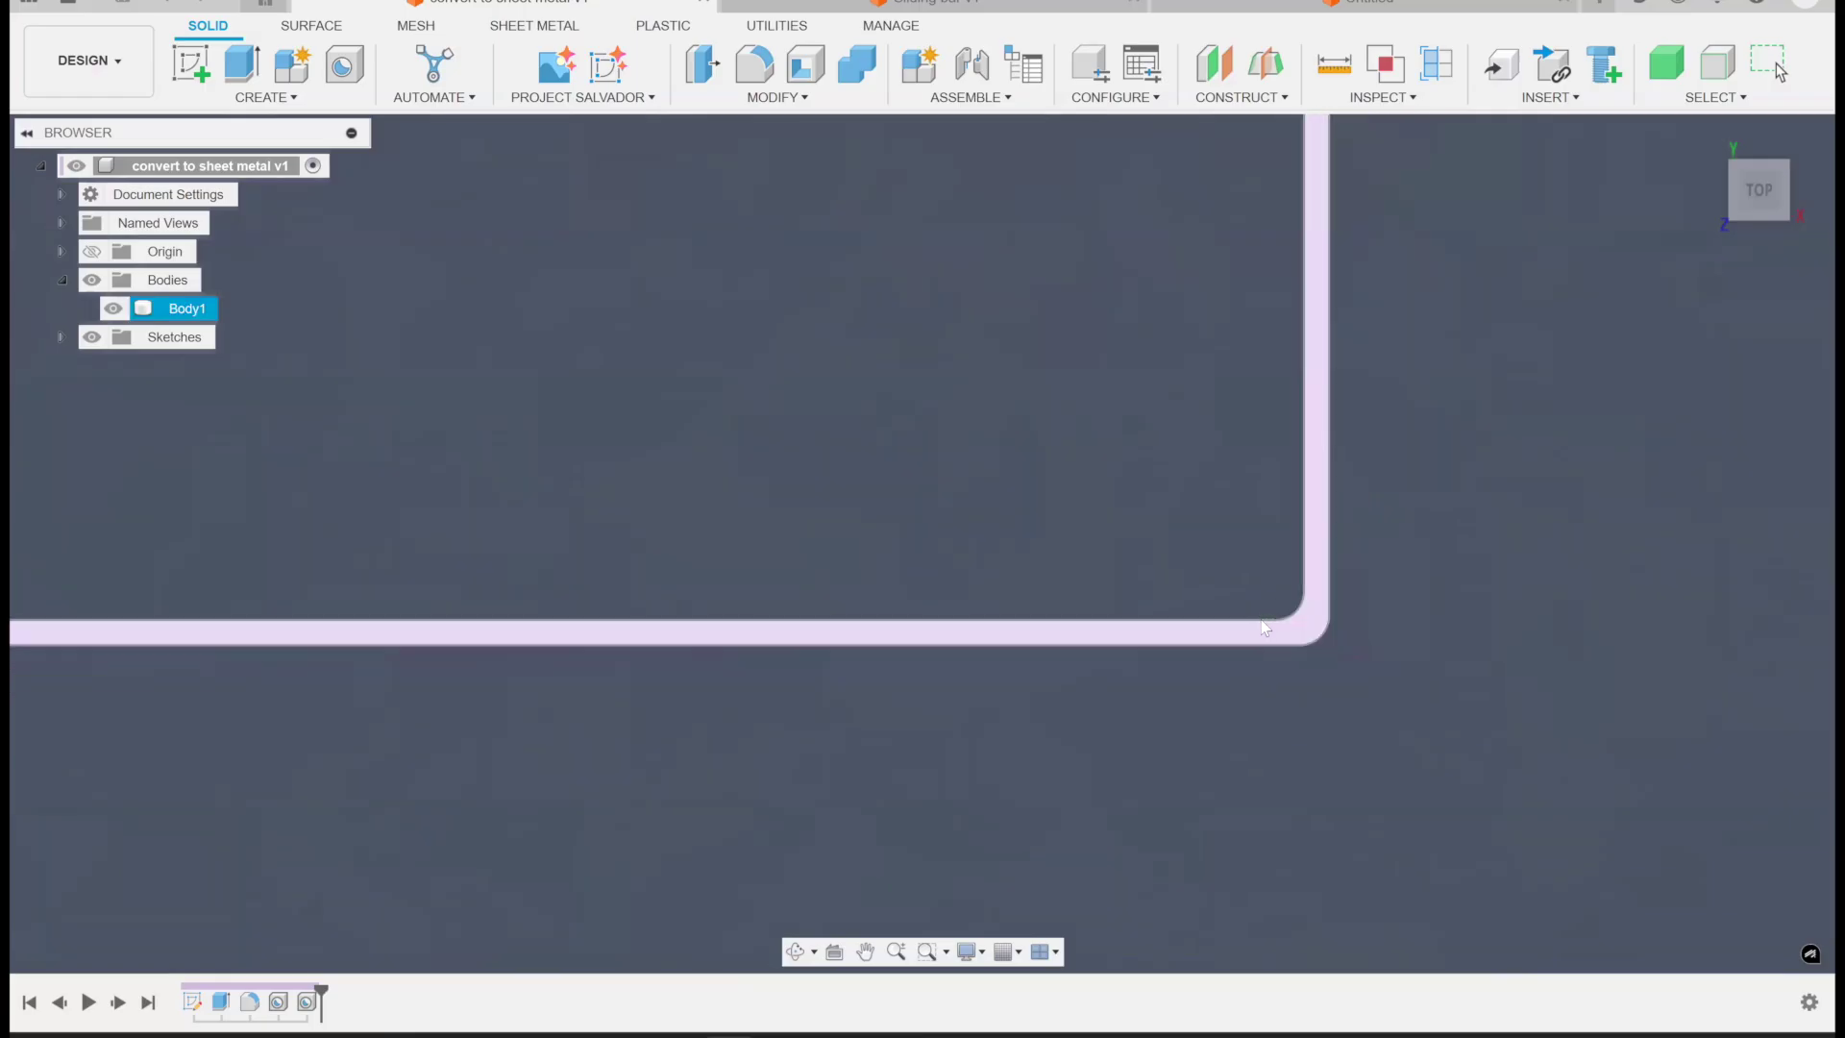
{"action": "scroll", "coordinate": [1265, 627], "scroll_direction": "down", "scroll_amount": 3}
{"action": "middle_click_drag", "start_coordinate": [1176, 510], "coordinate": [1190, 391], "text": "shift"}
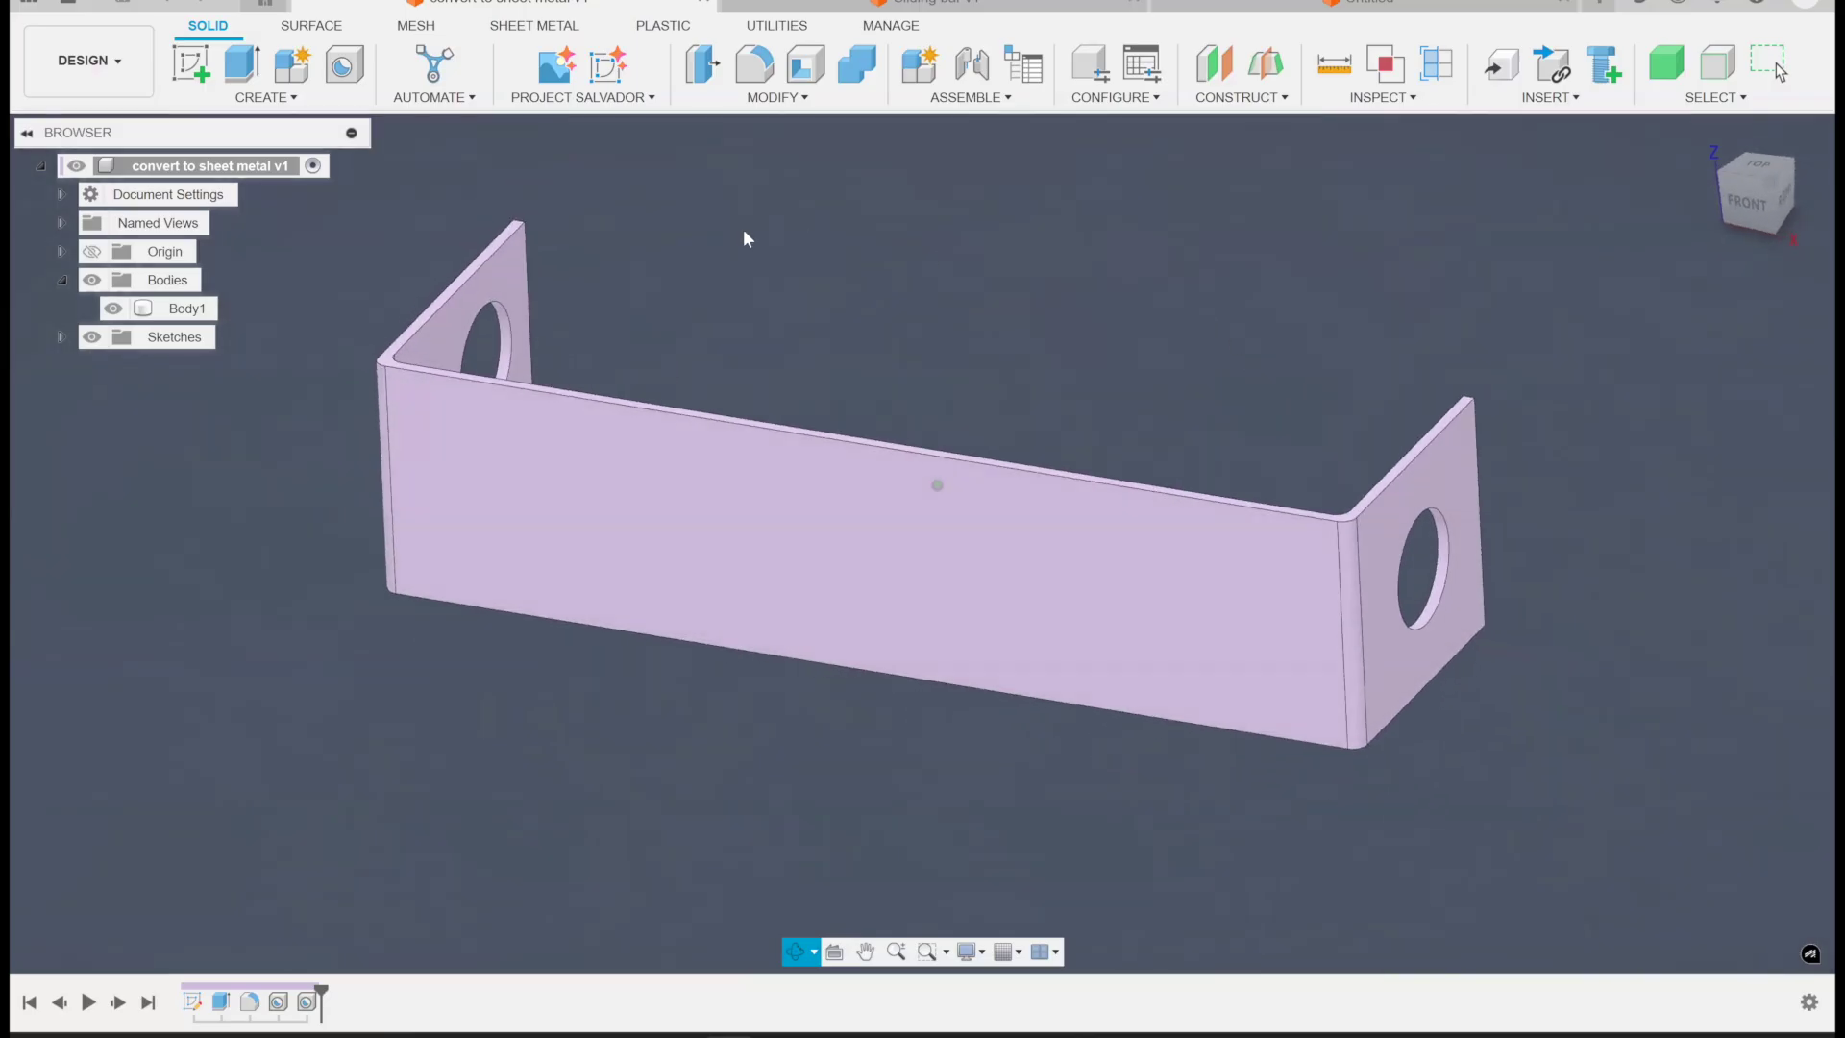
Convert Body1 to sheet metal from its front face, keeping Steel (mm) at 2.50 mm thickness
{"action": "left_click", "coordinate": [552, 26]}
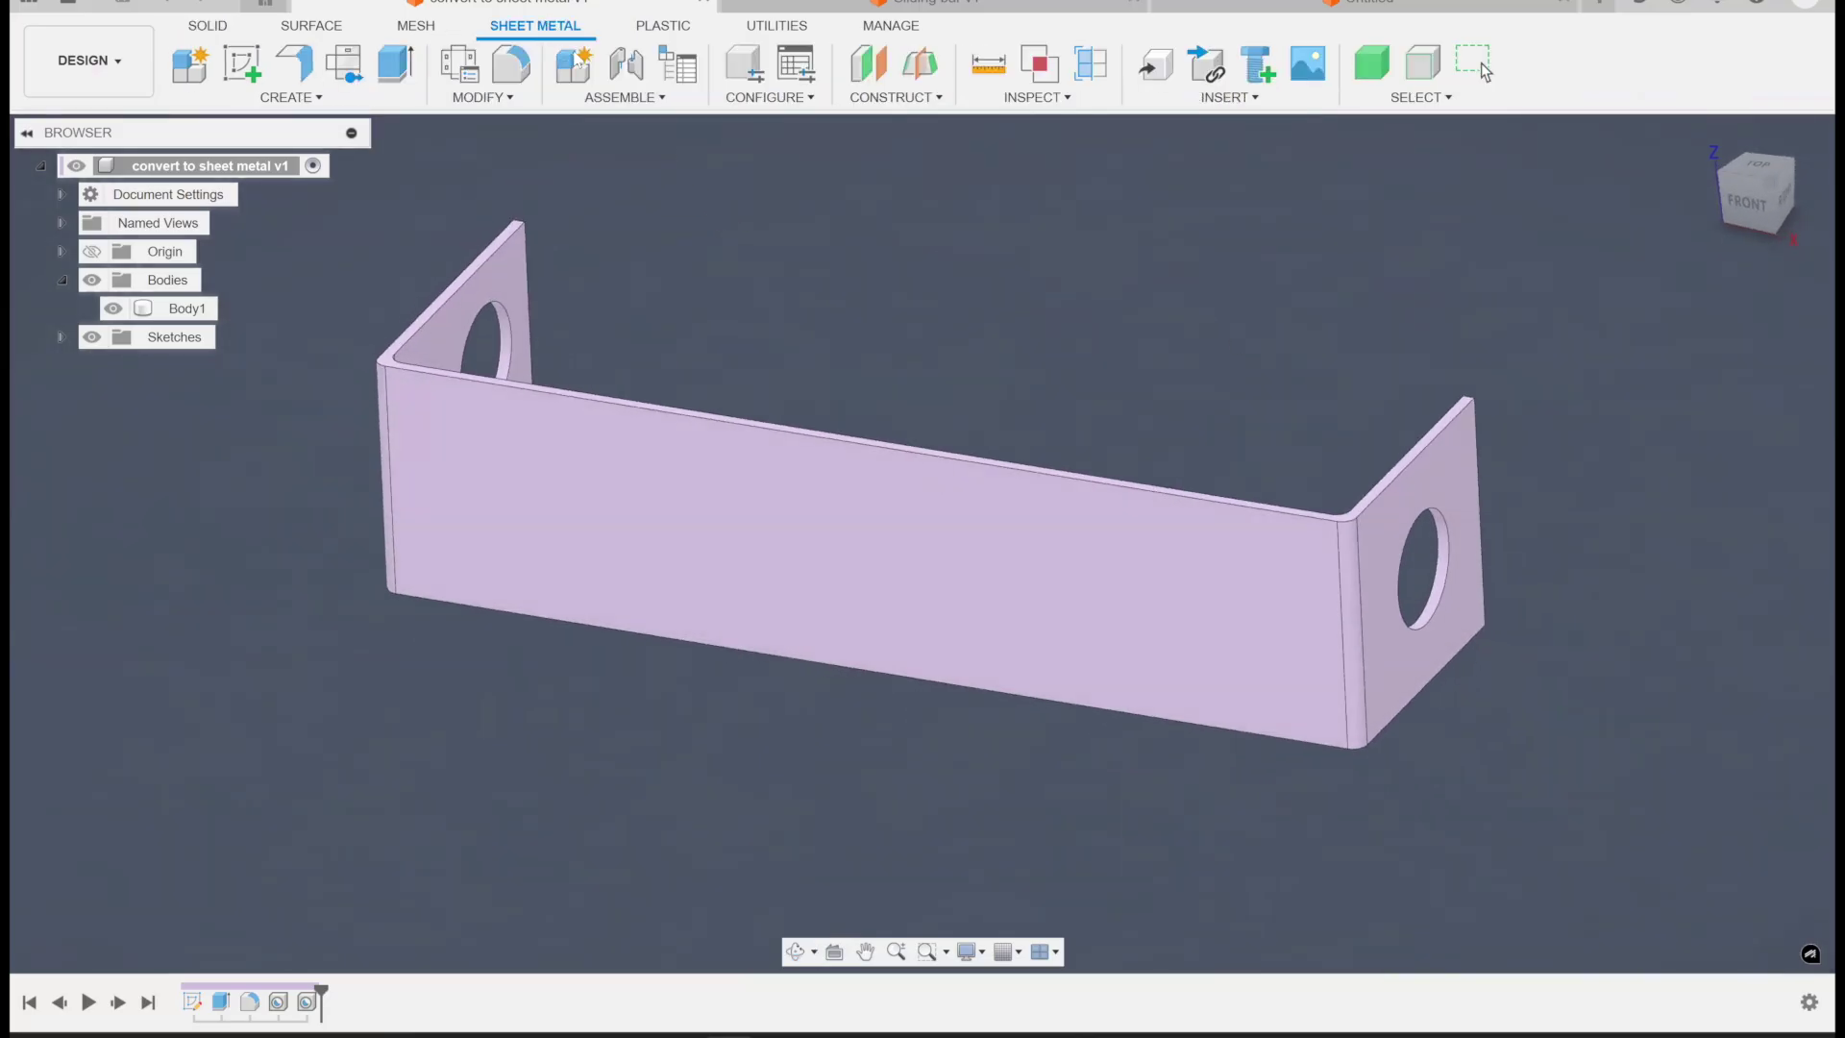
{"action": "left_click", "coordinate": [364, 100]}
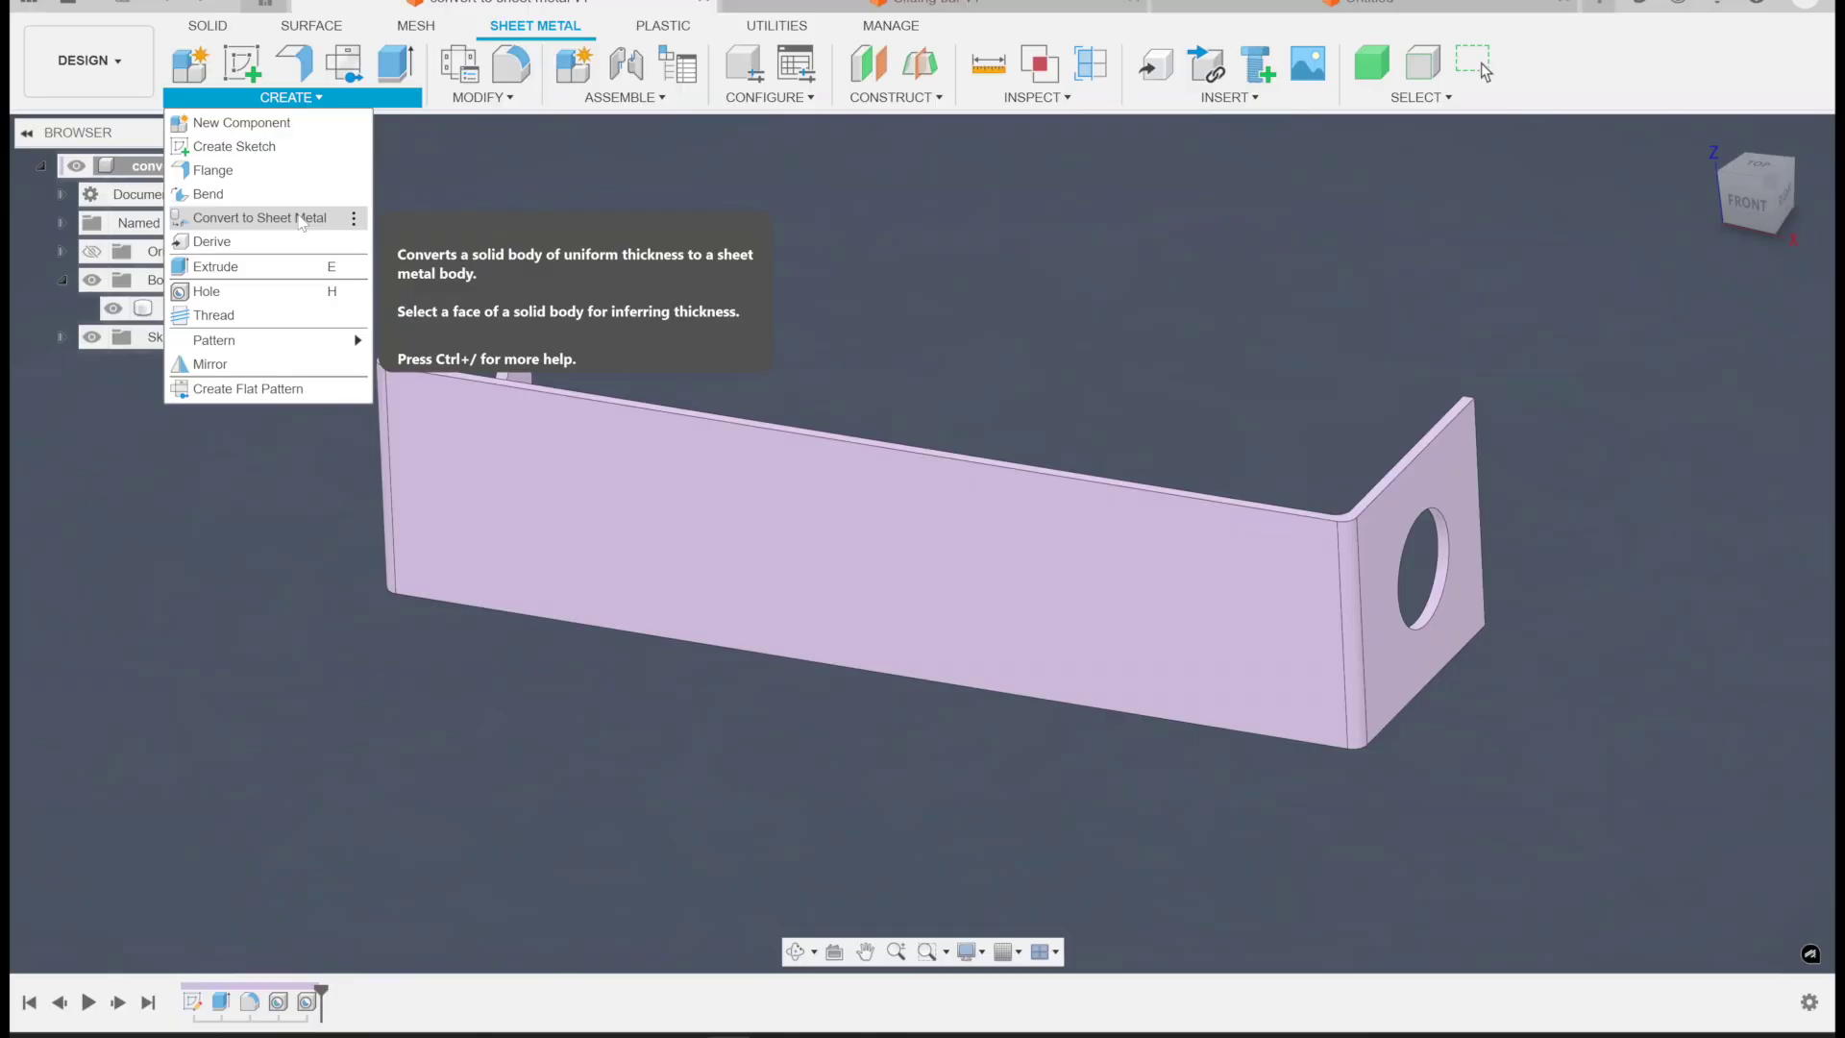
{"action": "left_click", "coordinate": [341, 221]}
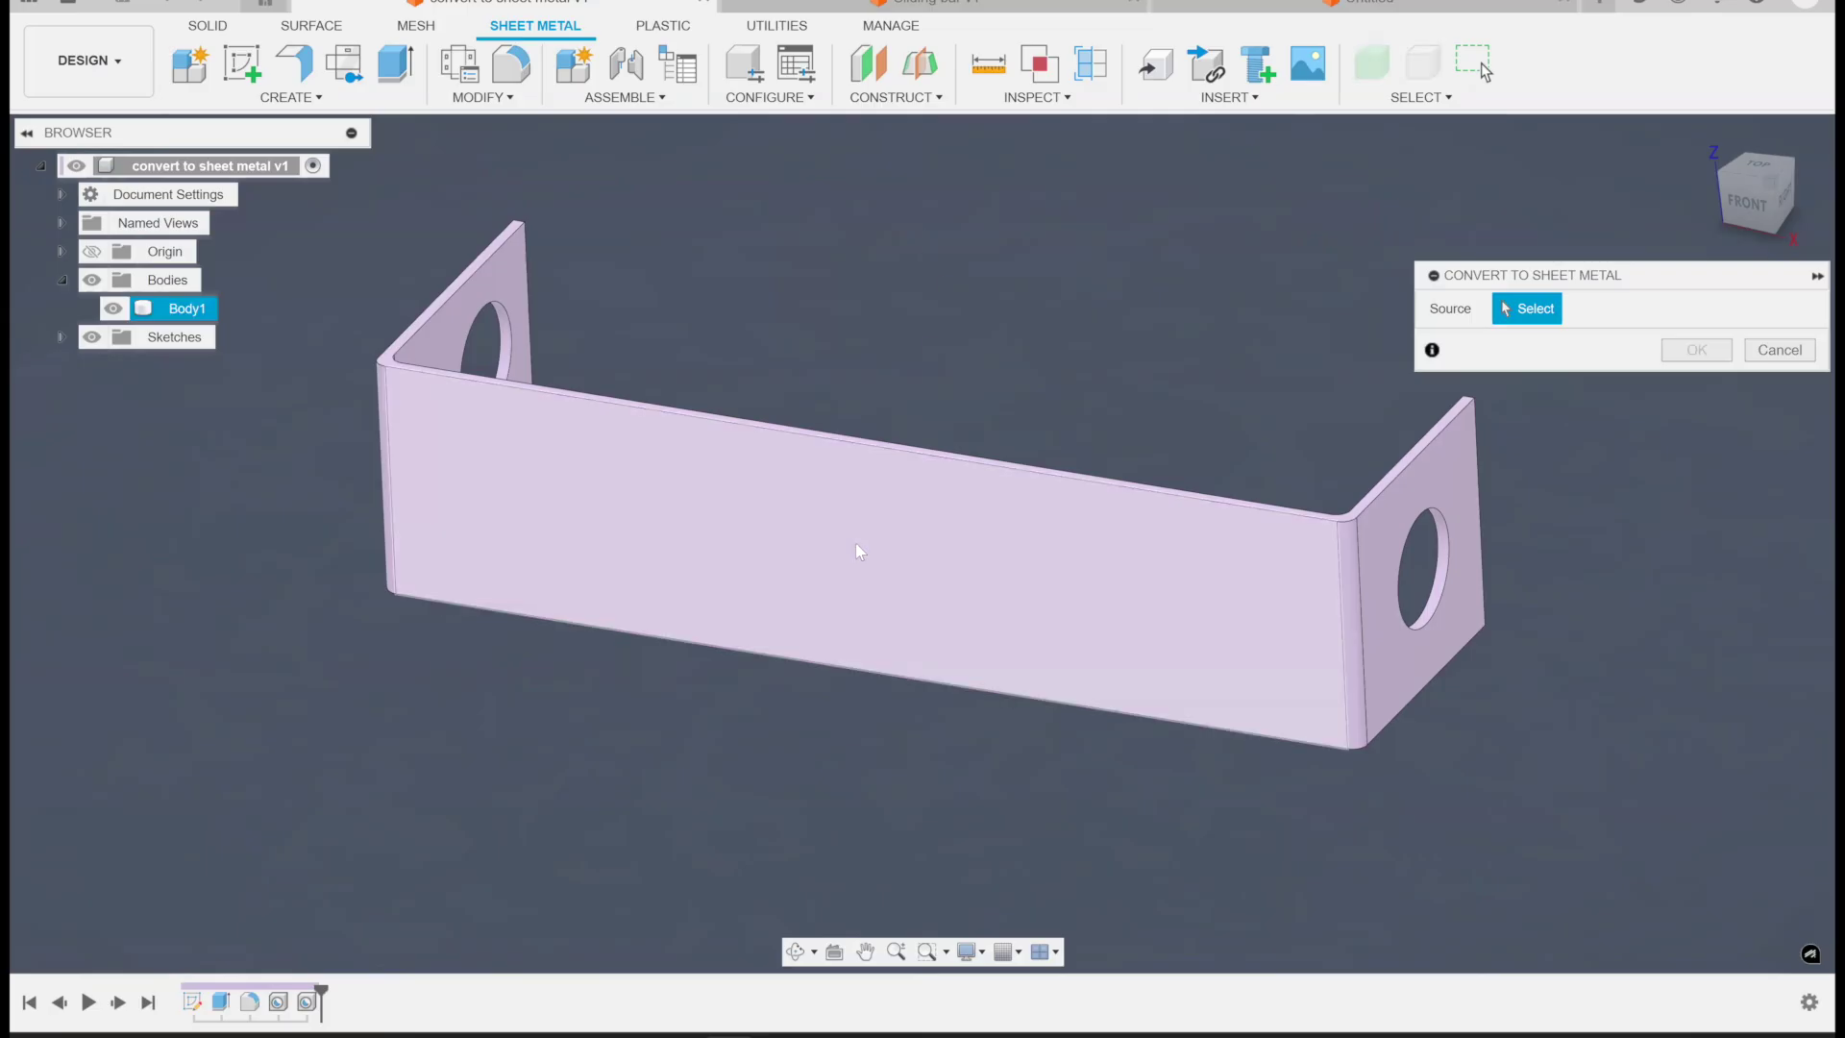
{"action": "left_click", "coordinate": [857, 543]}
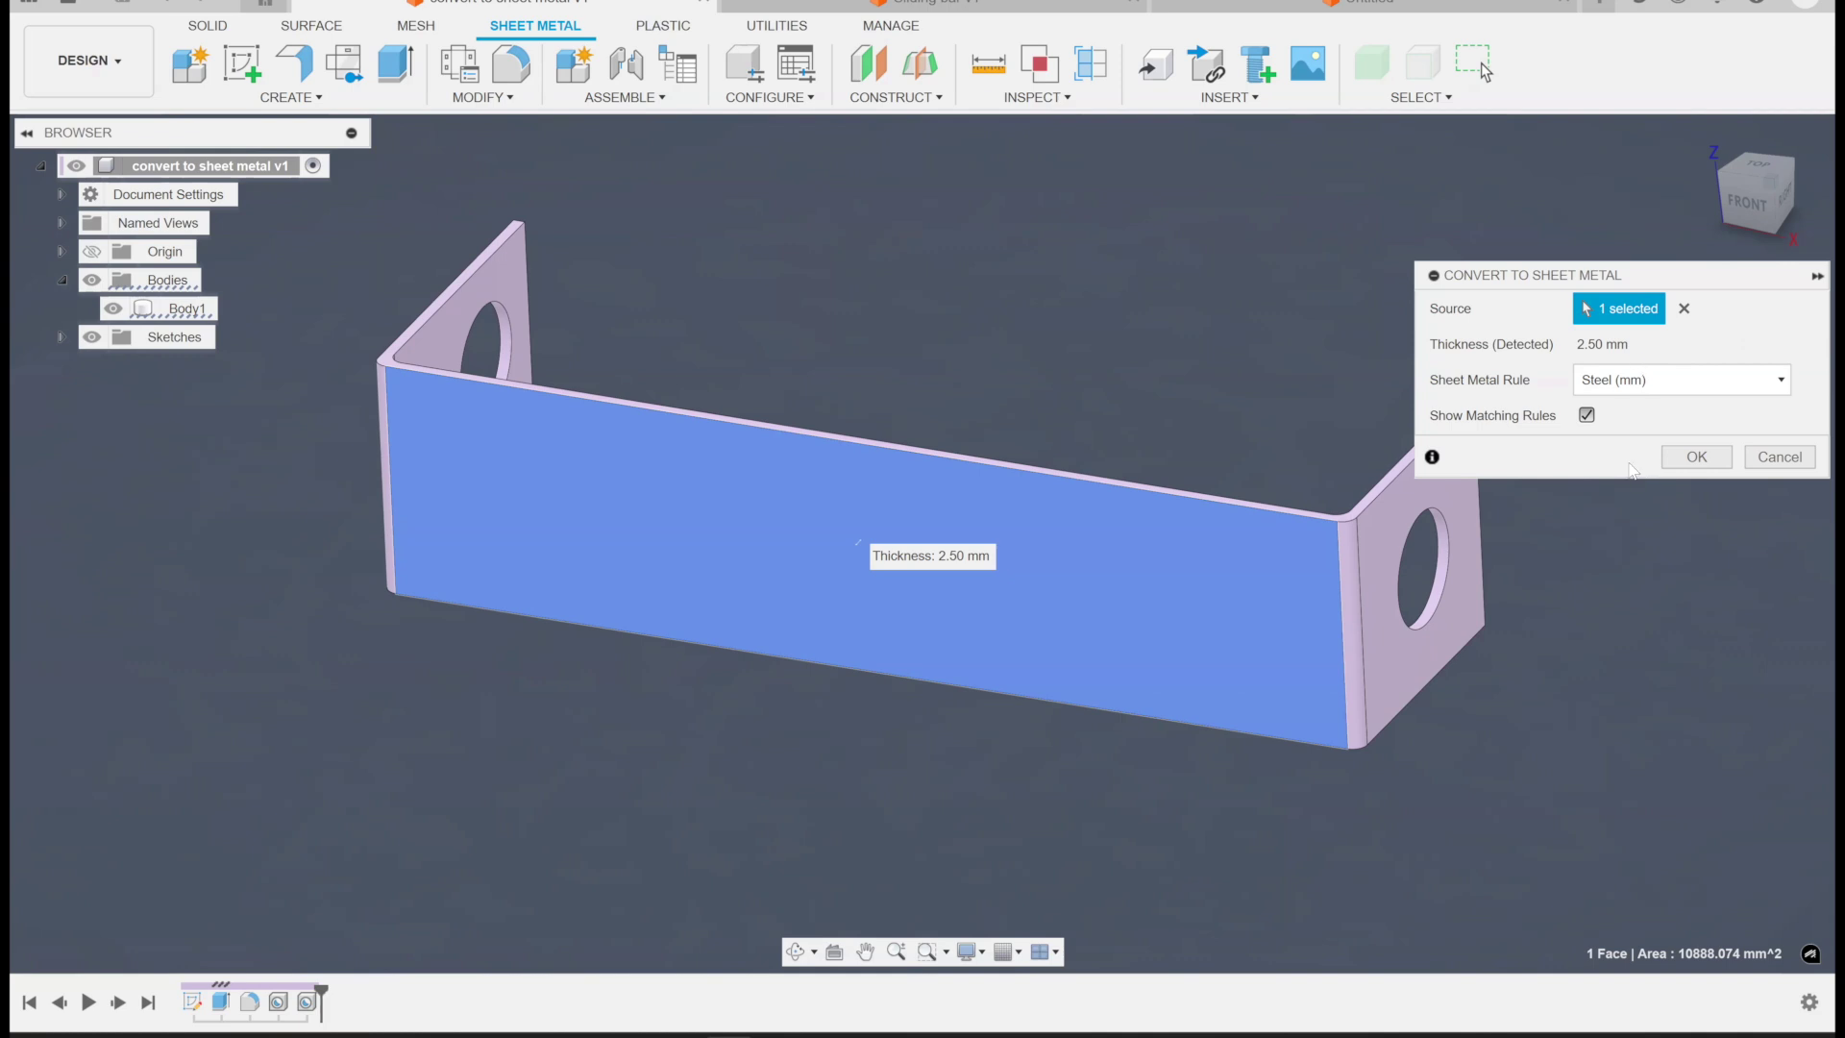
{"action": "left_click", "coordinate": [1626, 386]}
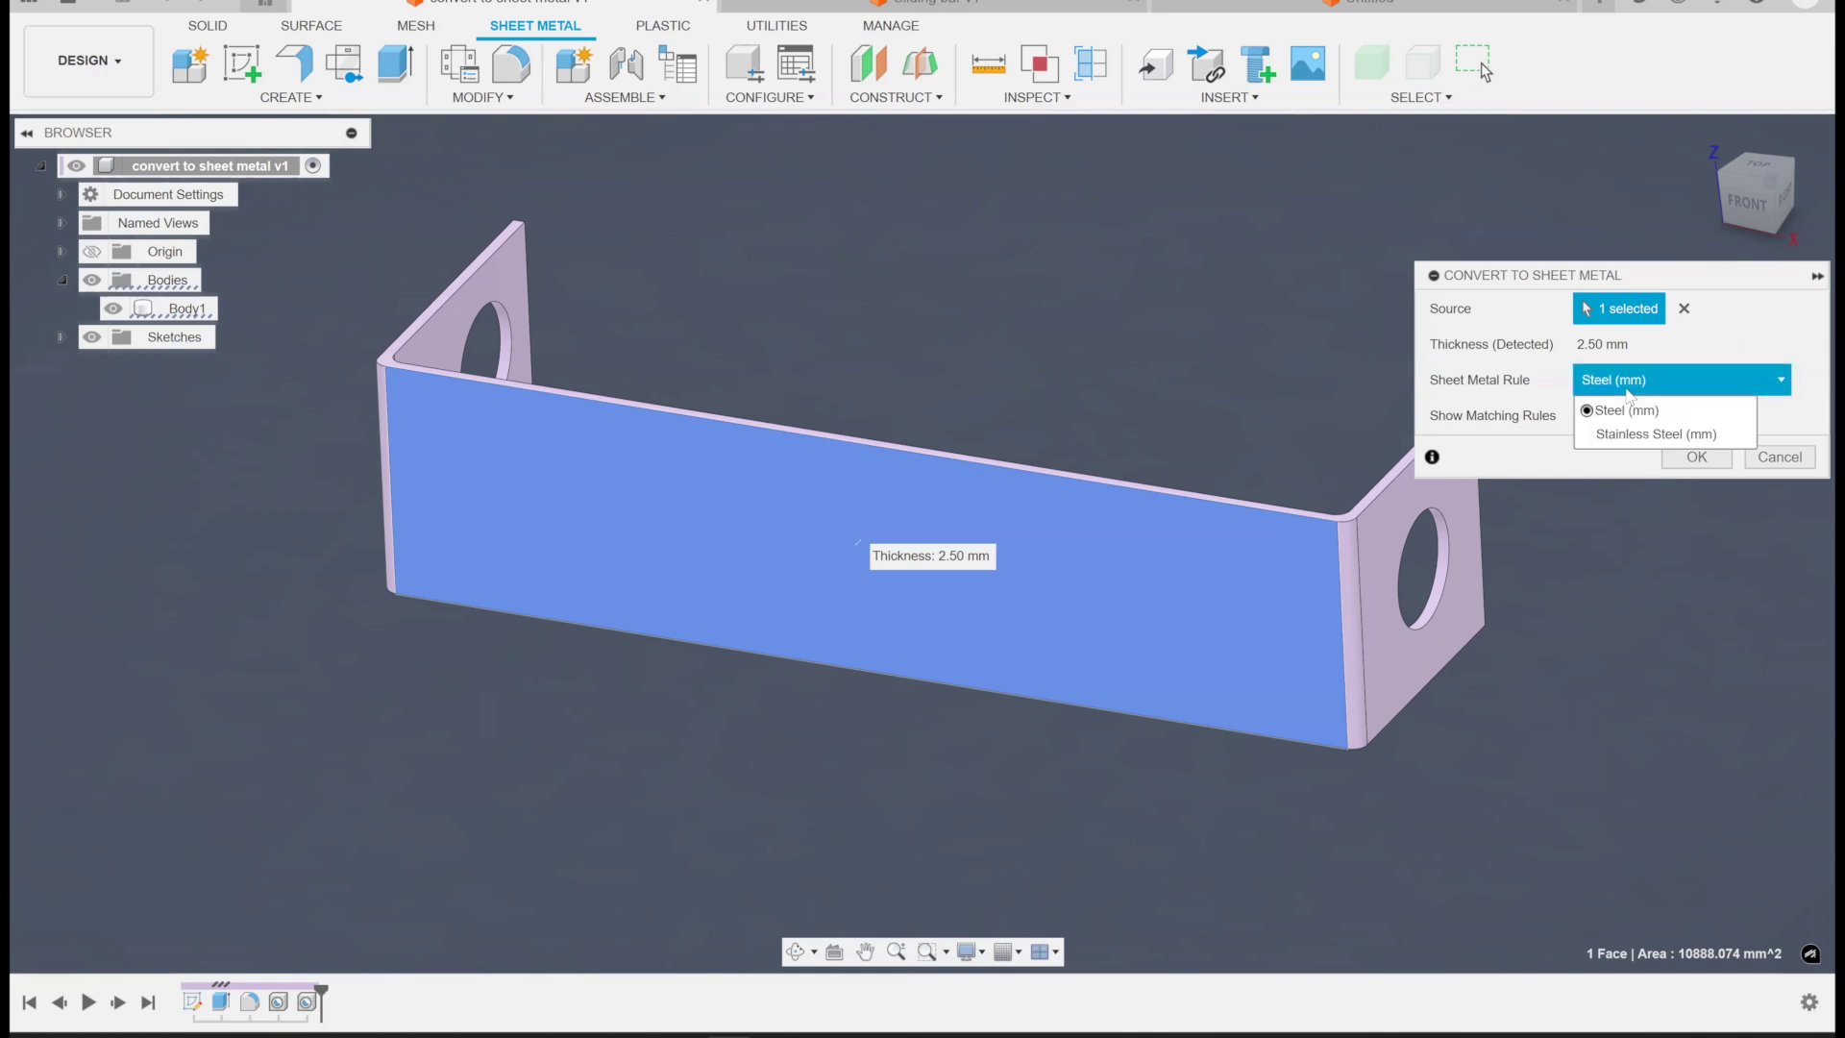
{"action": "left_click", "coordinate": [1630, 407]}
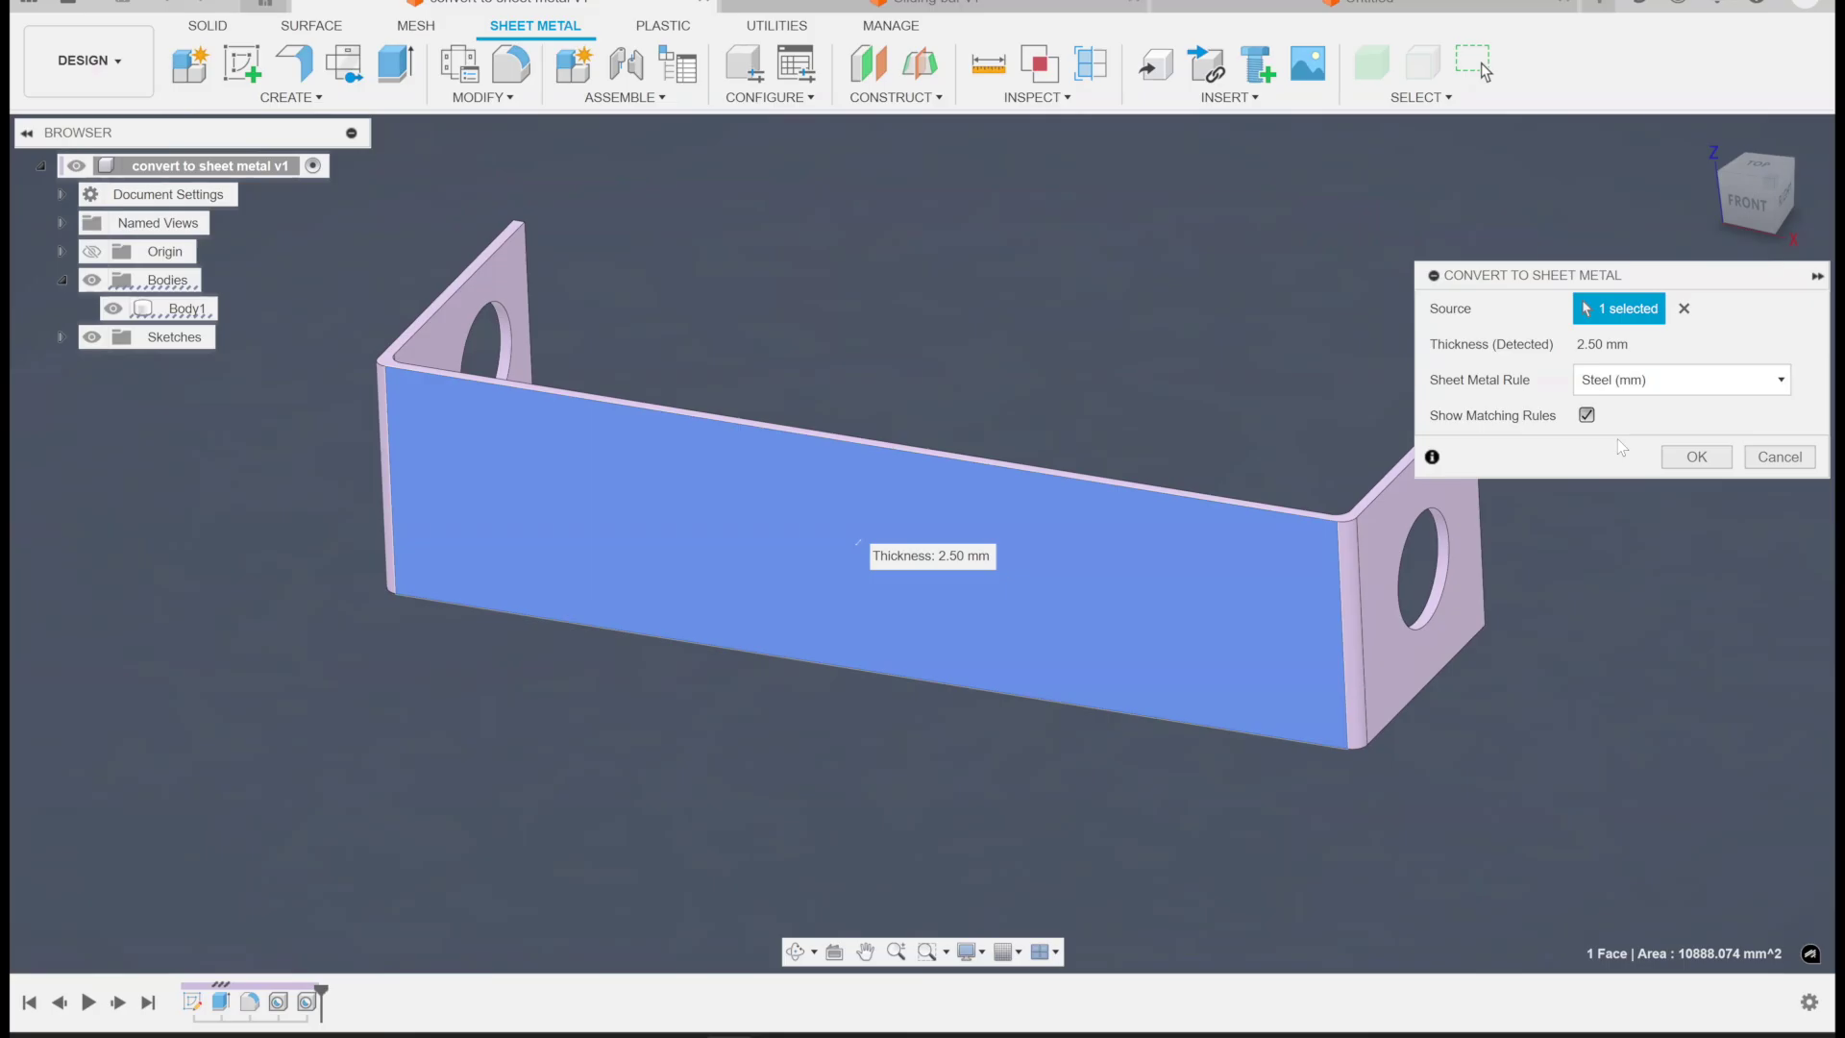
{"action": "left_click", "coordinate": [1691, 459]}
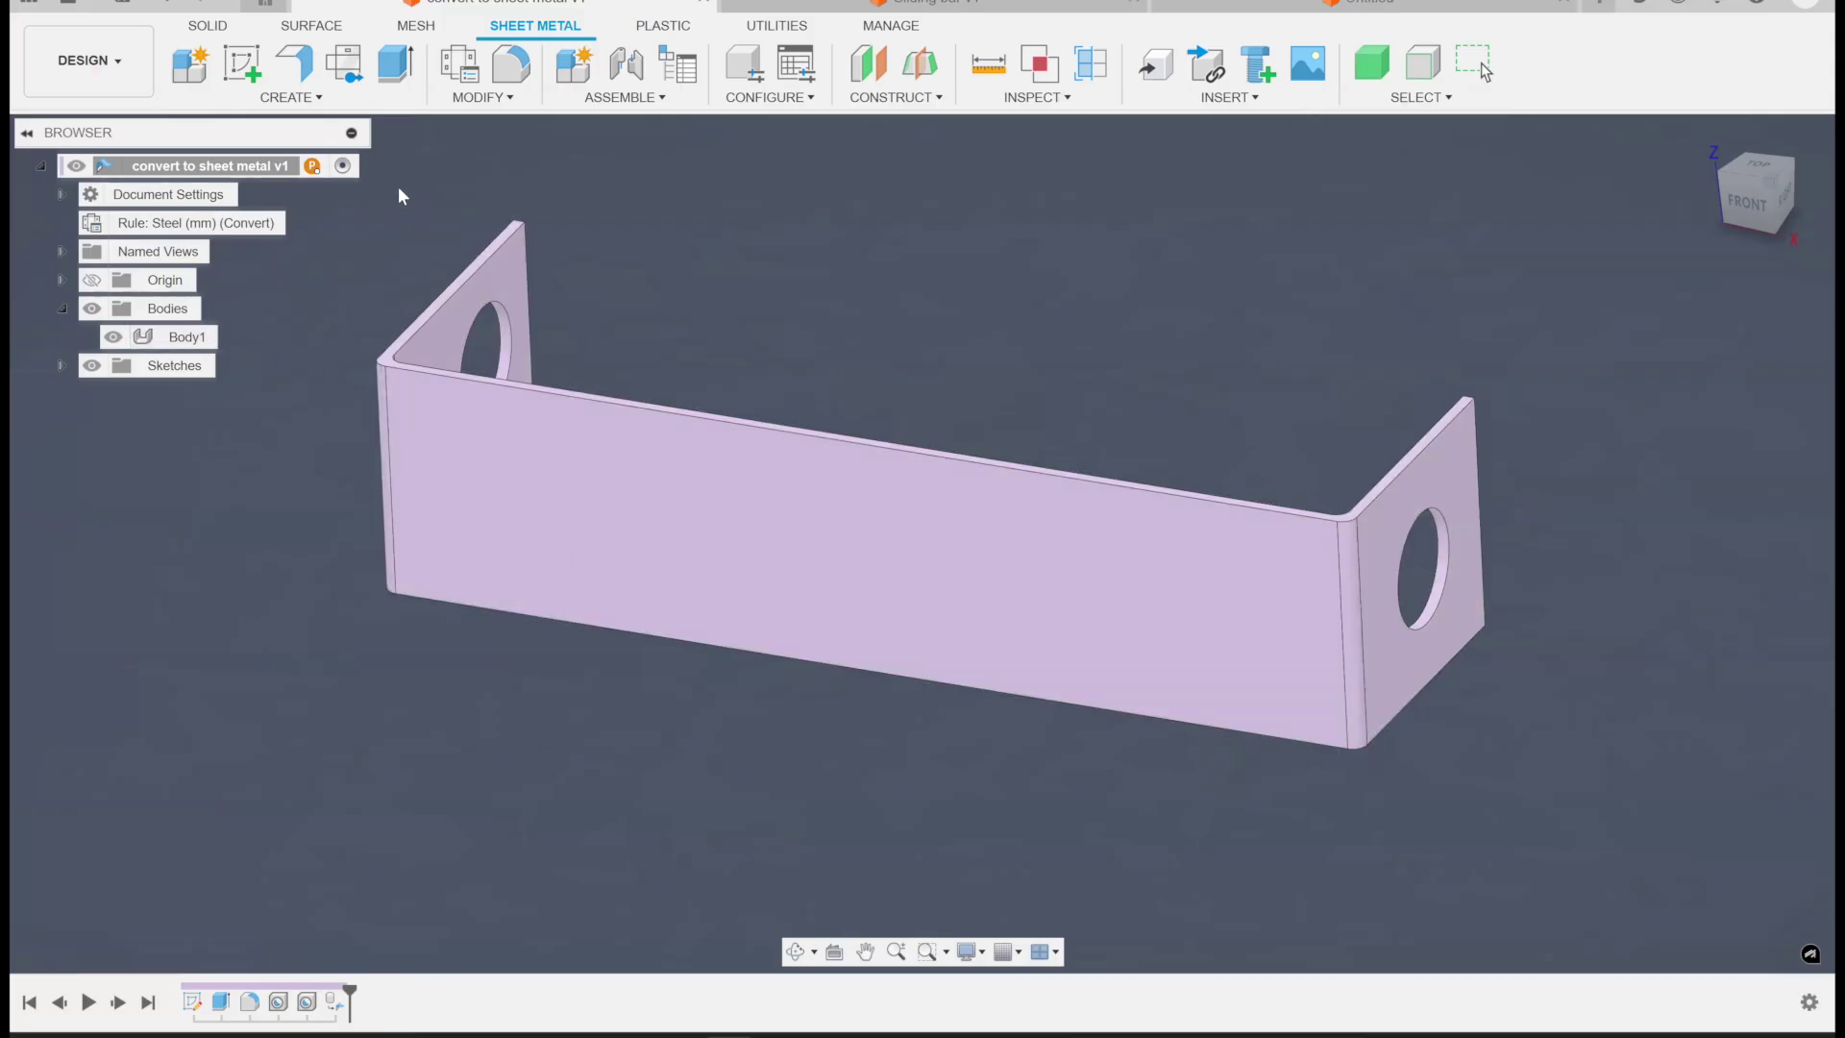
Create a flat pattern with the bracket's long front face as the stationary face
{"action": "left_click", "coordinate": [363, 100]}
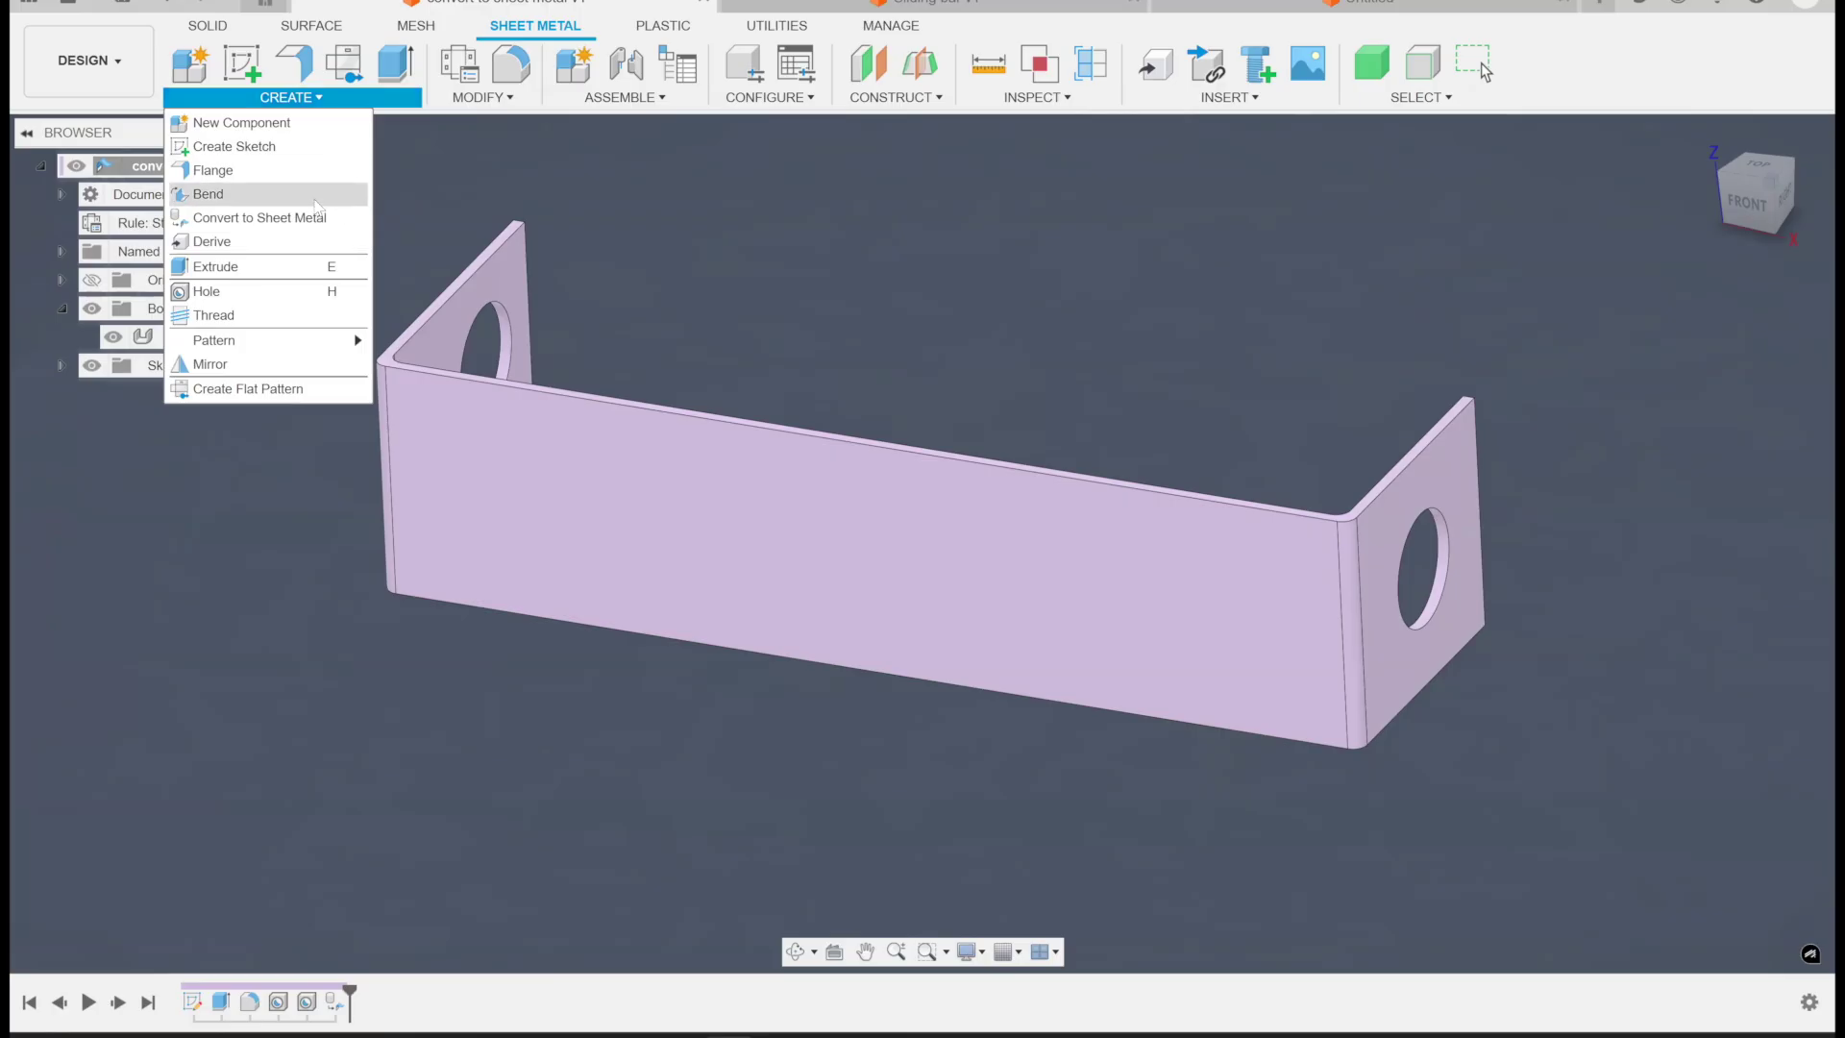
{"action": "left_click", "coordinate": [344, 63]}
{"action": "left_click", "coordinate": [822, 519]}
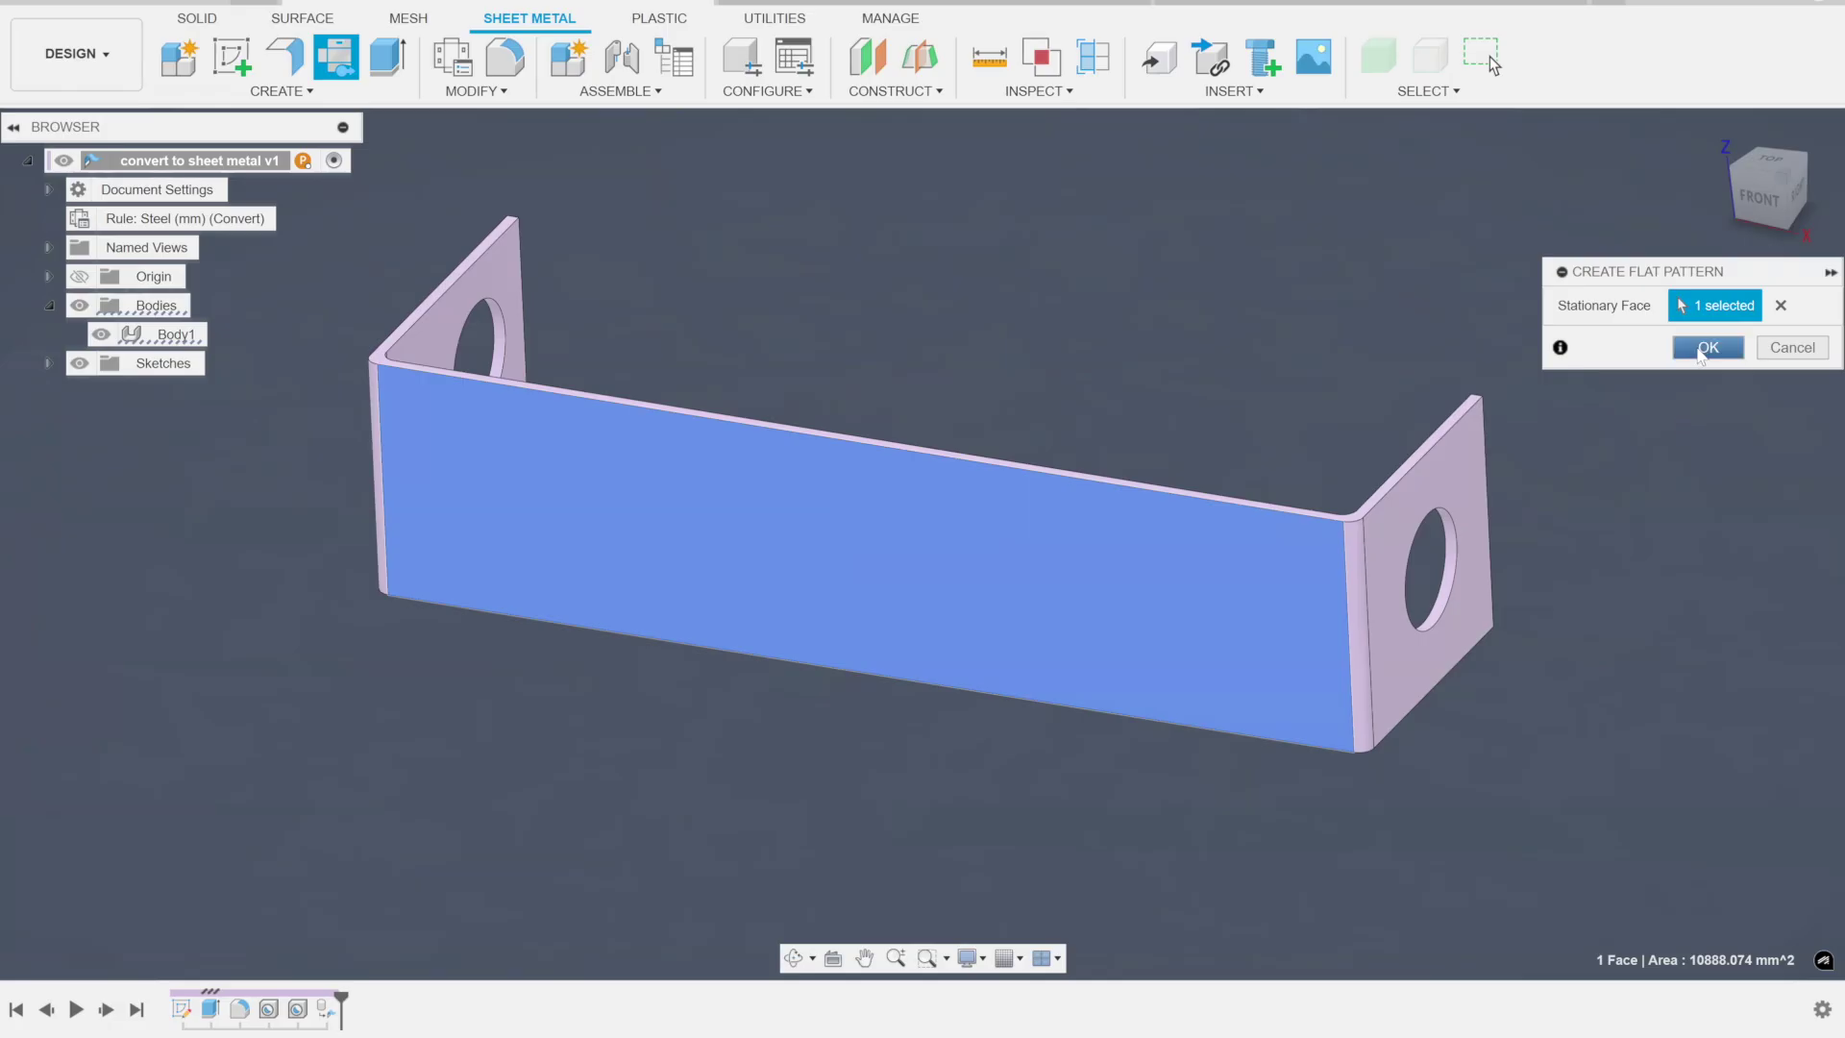
{"action": "left_click", "coordinate": [1697, 352]}
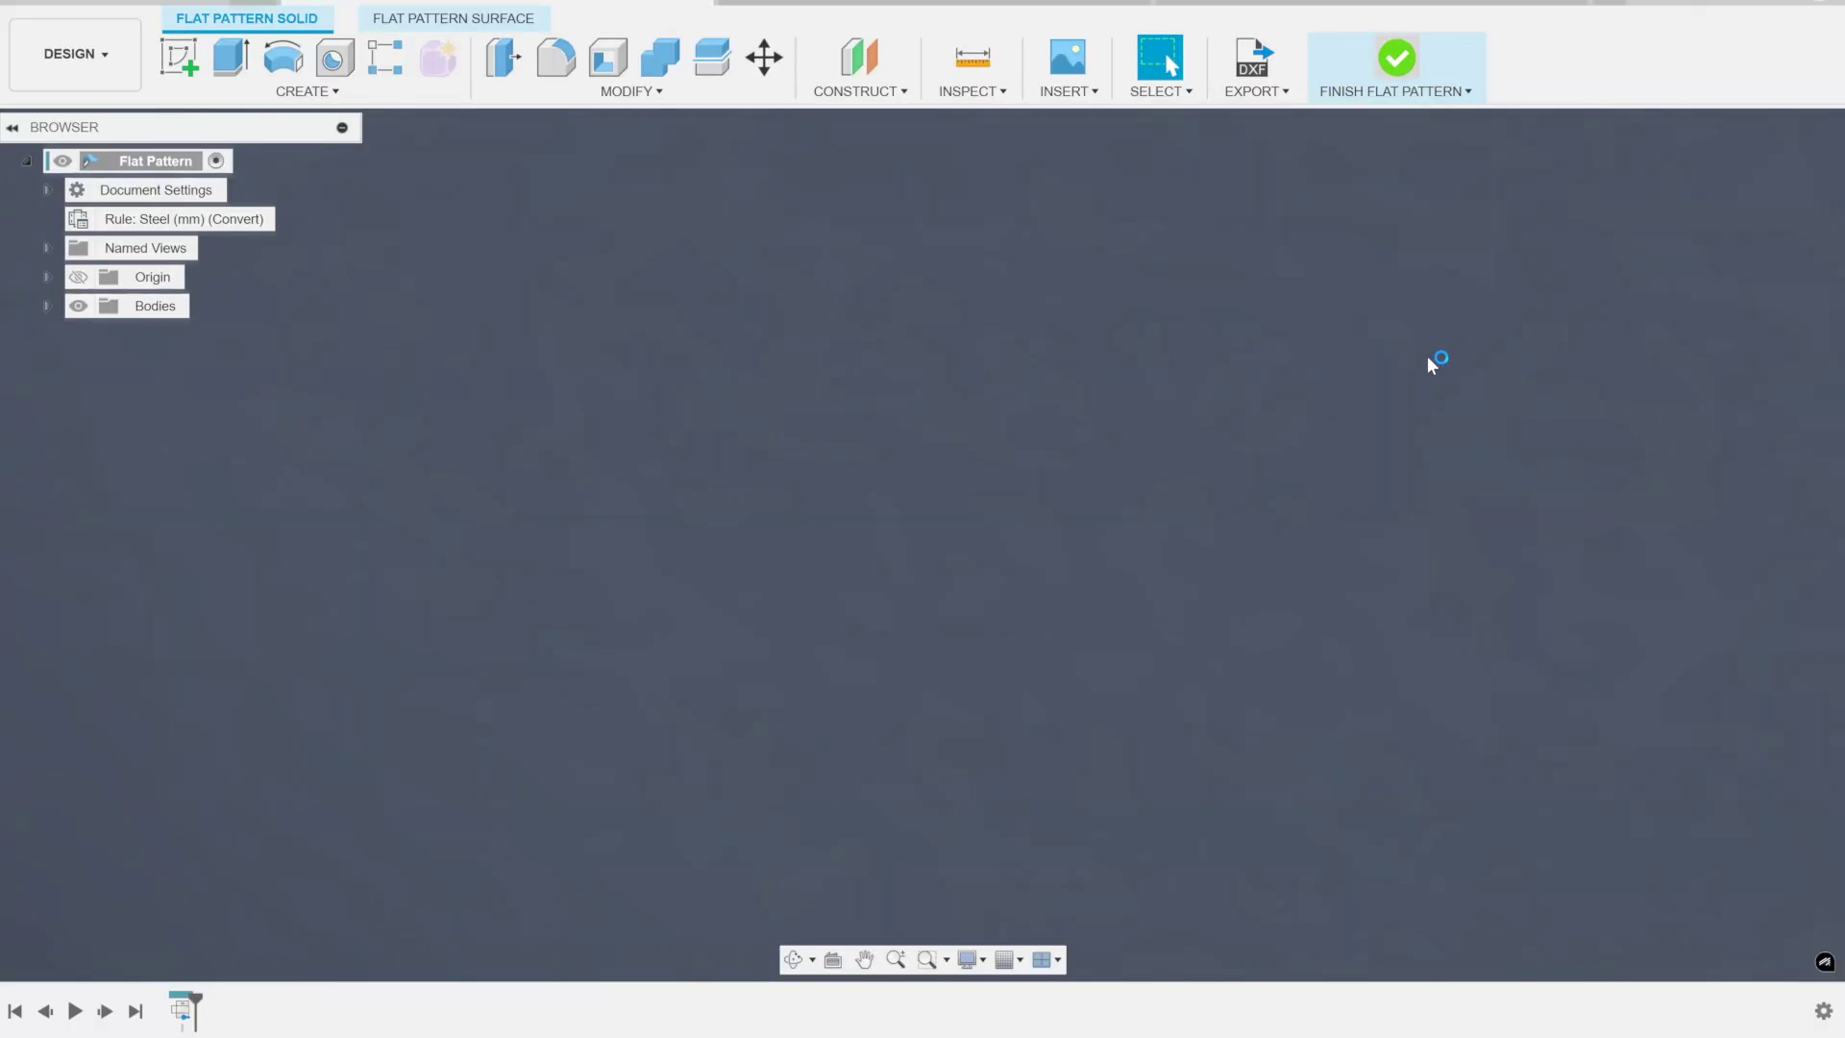
Delete the right-hand rounded bend face of the bracket
{"action": "scroll", "coordinate": [1392, 544], "scroll_direction": "up", "scroll_amount": 8}
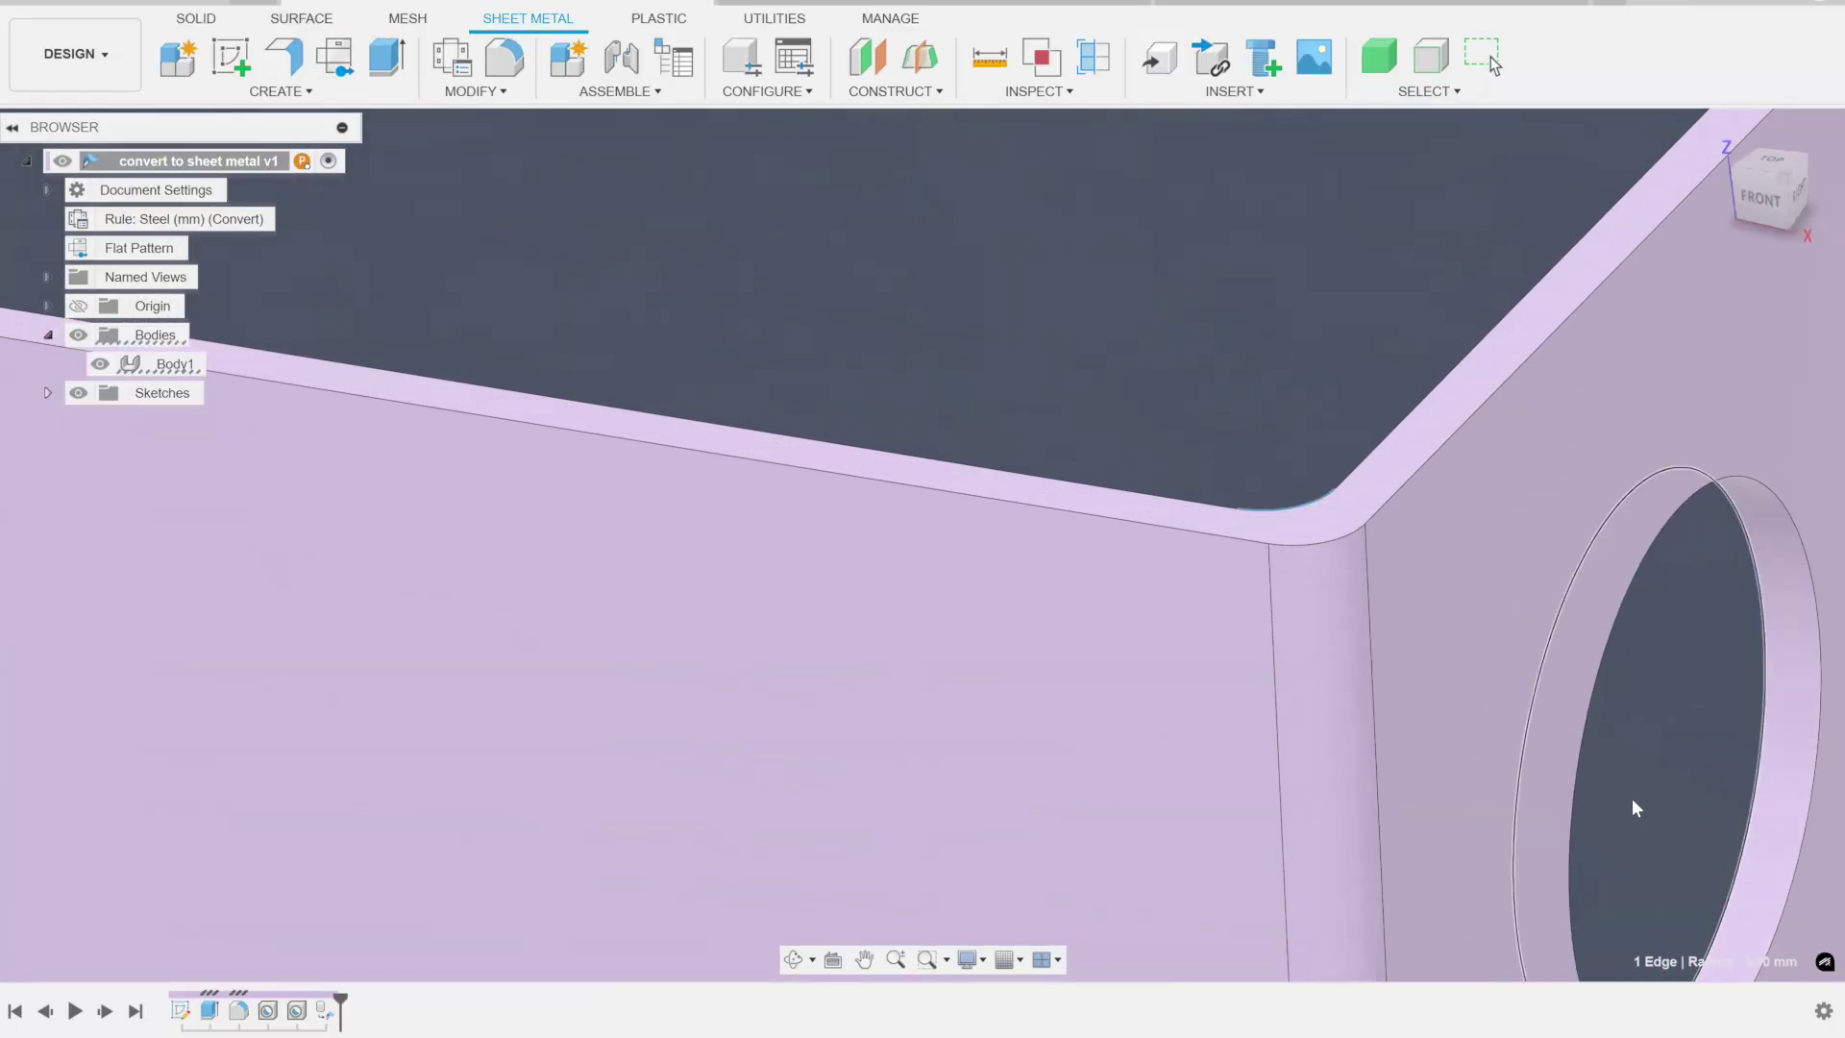
{"action": "middle_click_drag", "start_coordinate": [1635, 807], "coordinate": [1746, 901]}
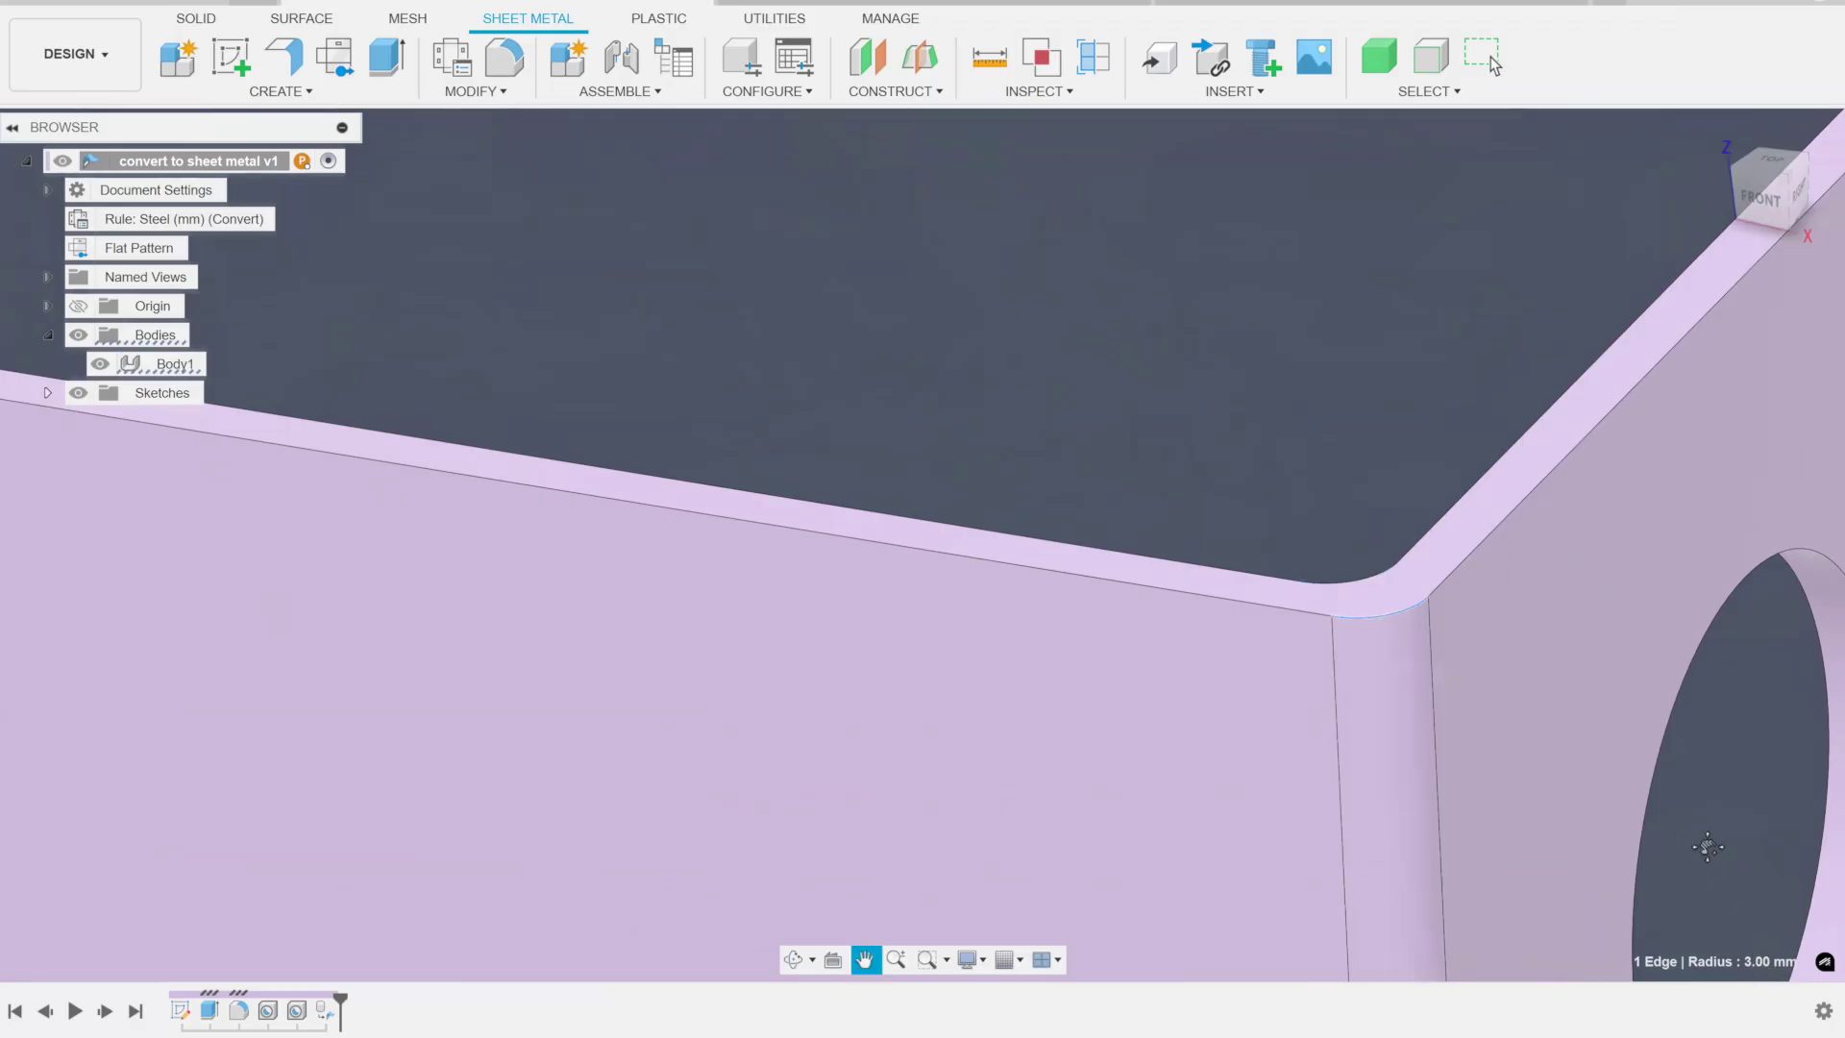
{"action": "middle_click_drag", "start_coordinate": [1707, 847], "coordinate": [1259, 584], "text": "shift"}
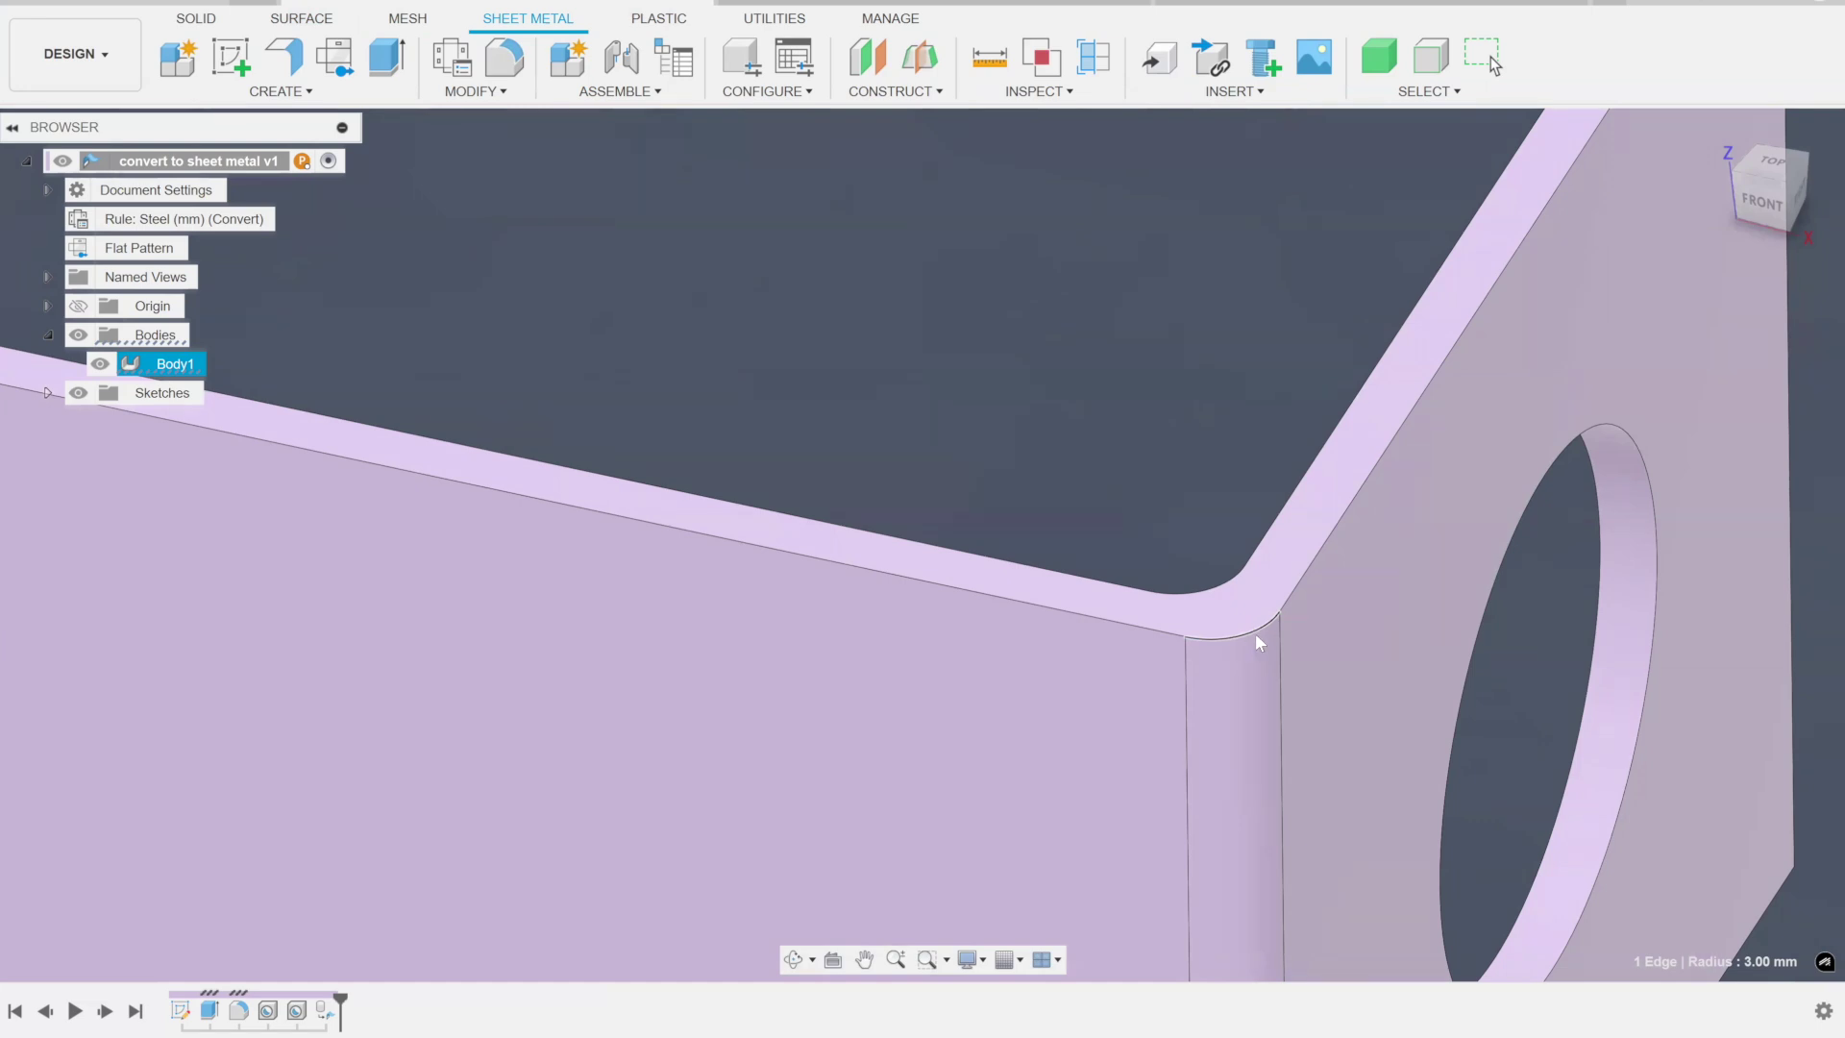
{"action": "scroll", "coordinate": [1057, 471], "scroll_direction": "down", "scroll_amount": 4}
{"action": "middle_click_drag", "start_coordinate": [1015, 465], "coordinate": [1188, 389]}
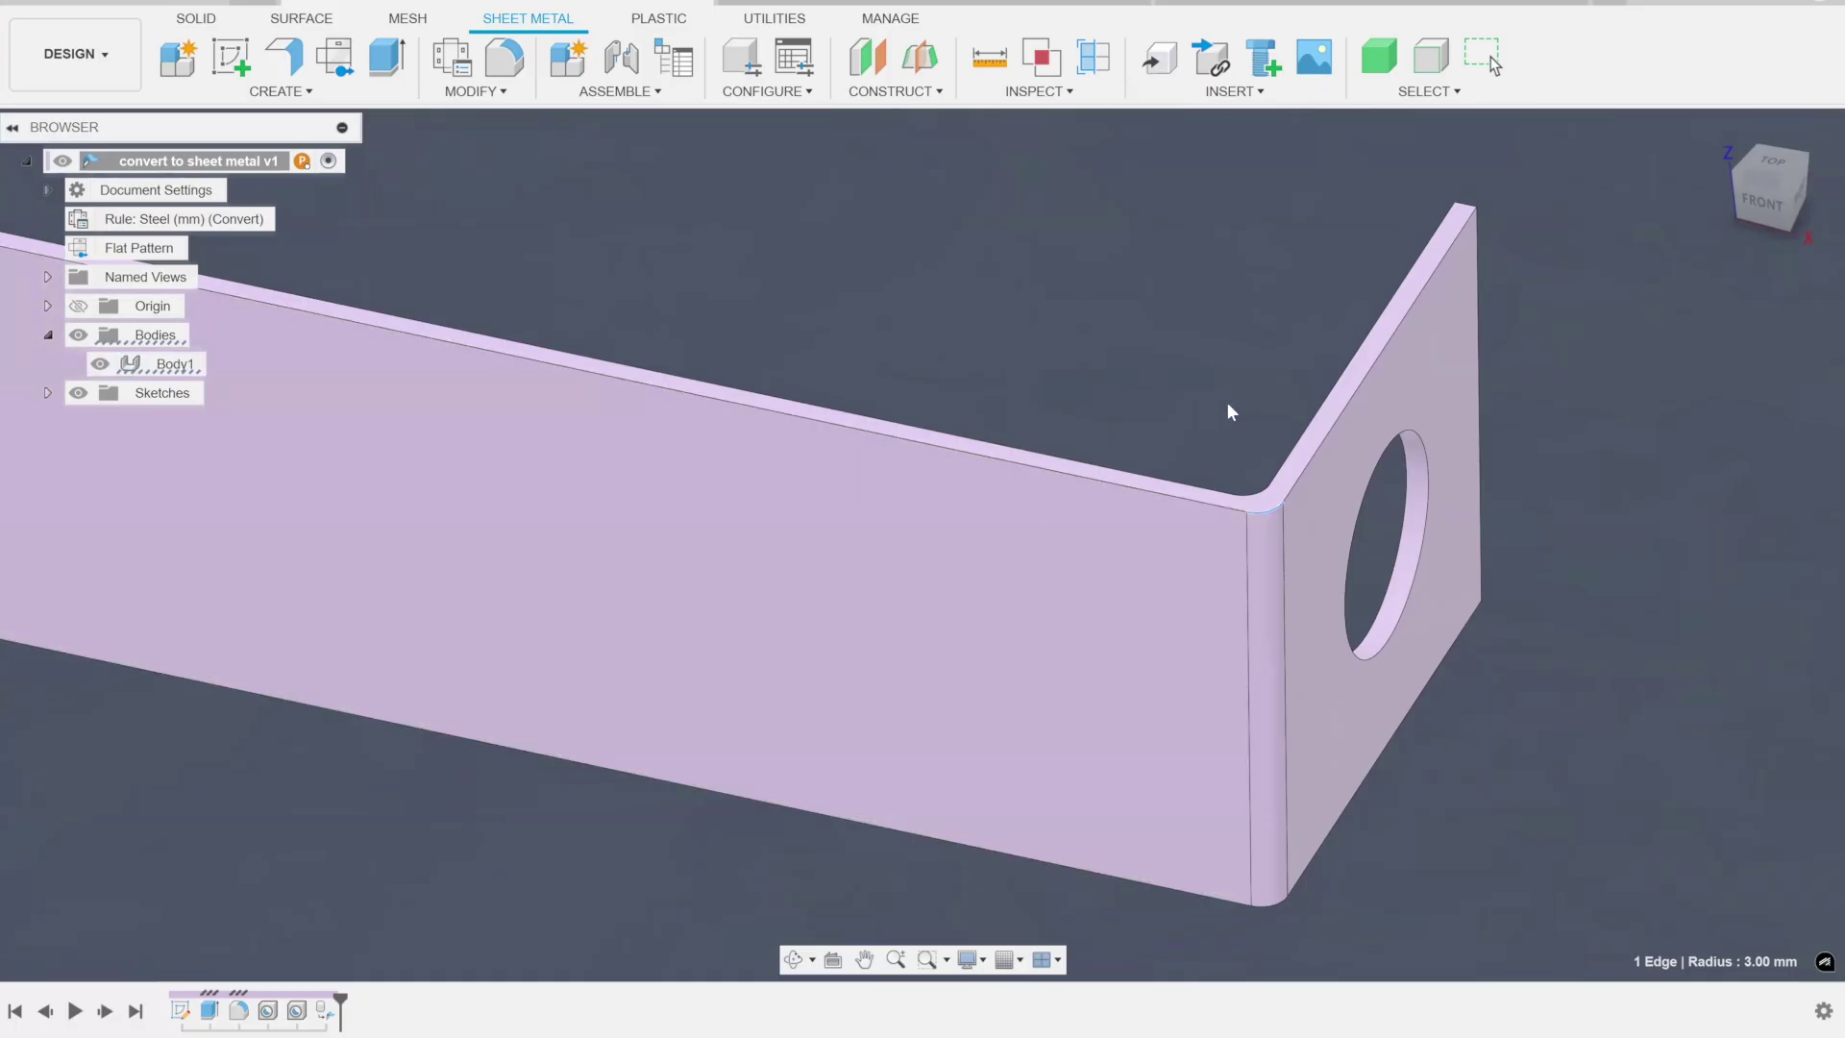
{"action": "left_click", "coordinate": [1268, 560]}
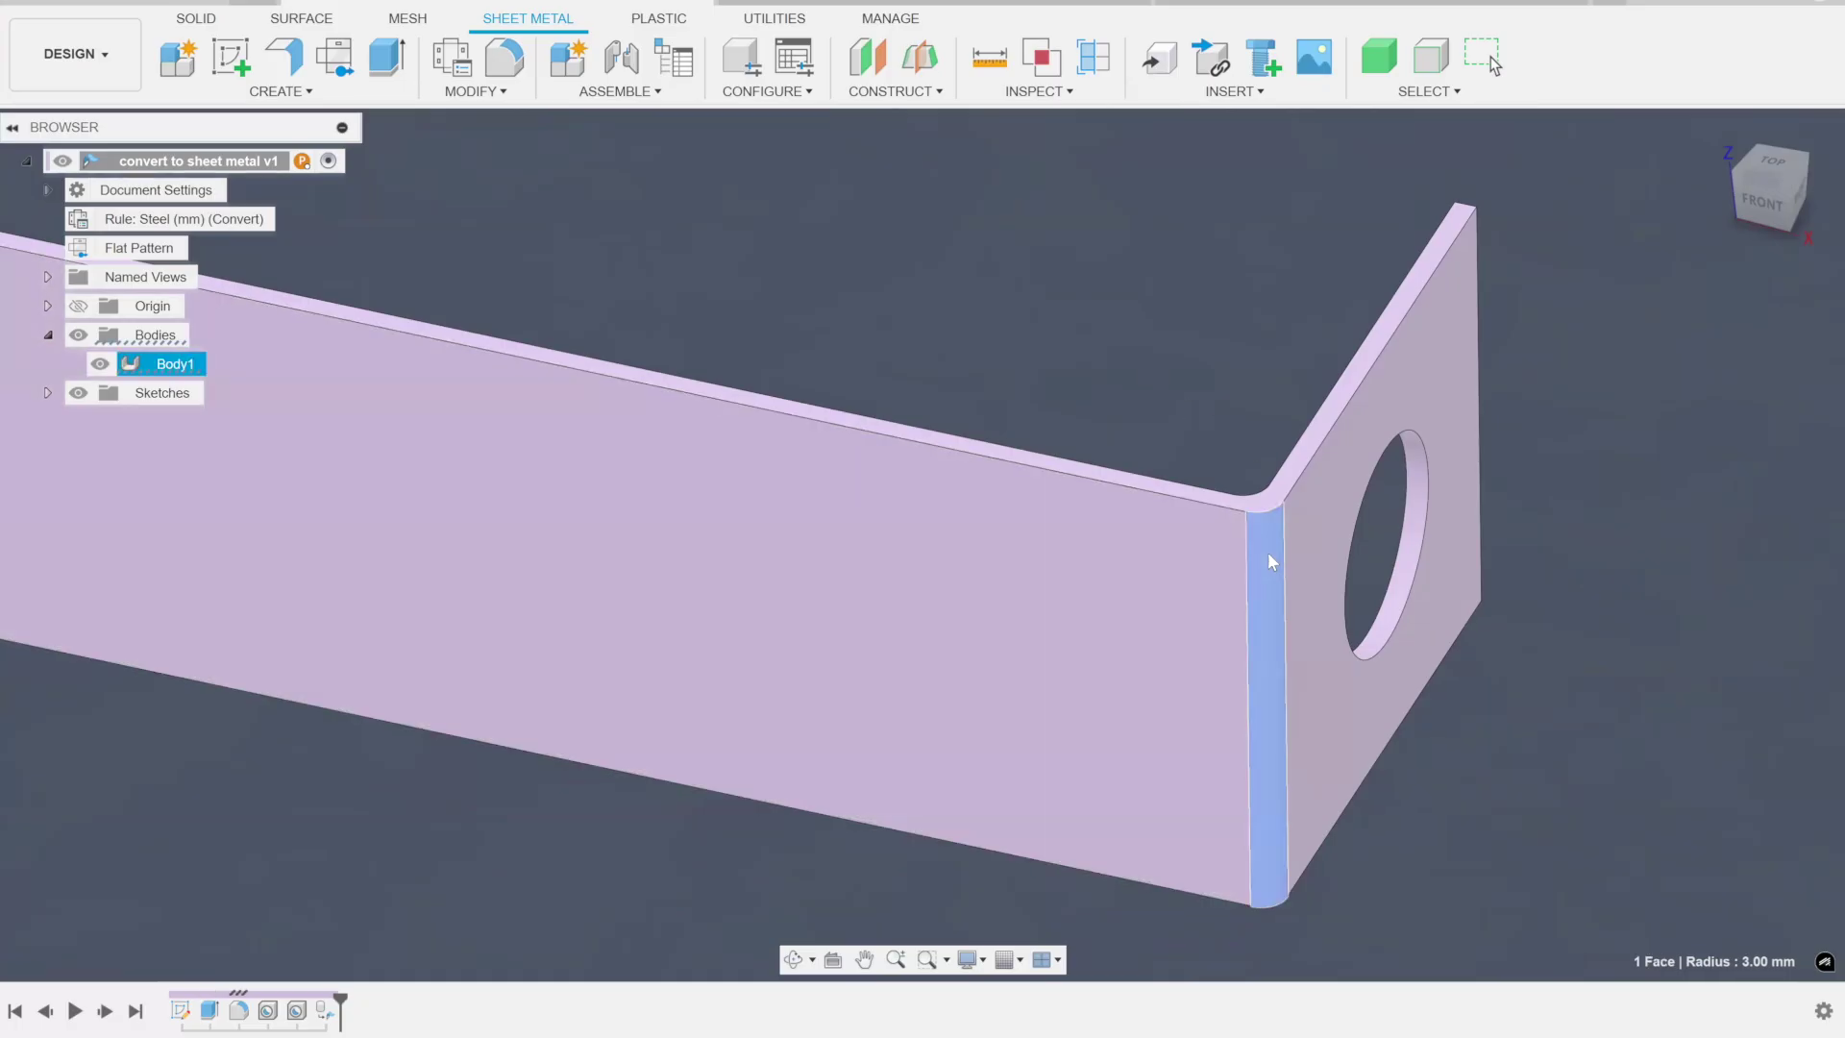
{"action": "left_click", "coordinate": [1115, 383]}
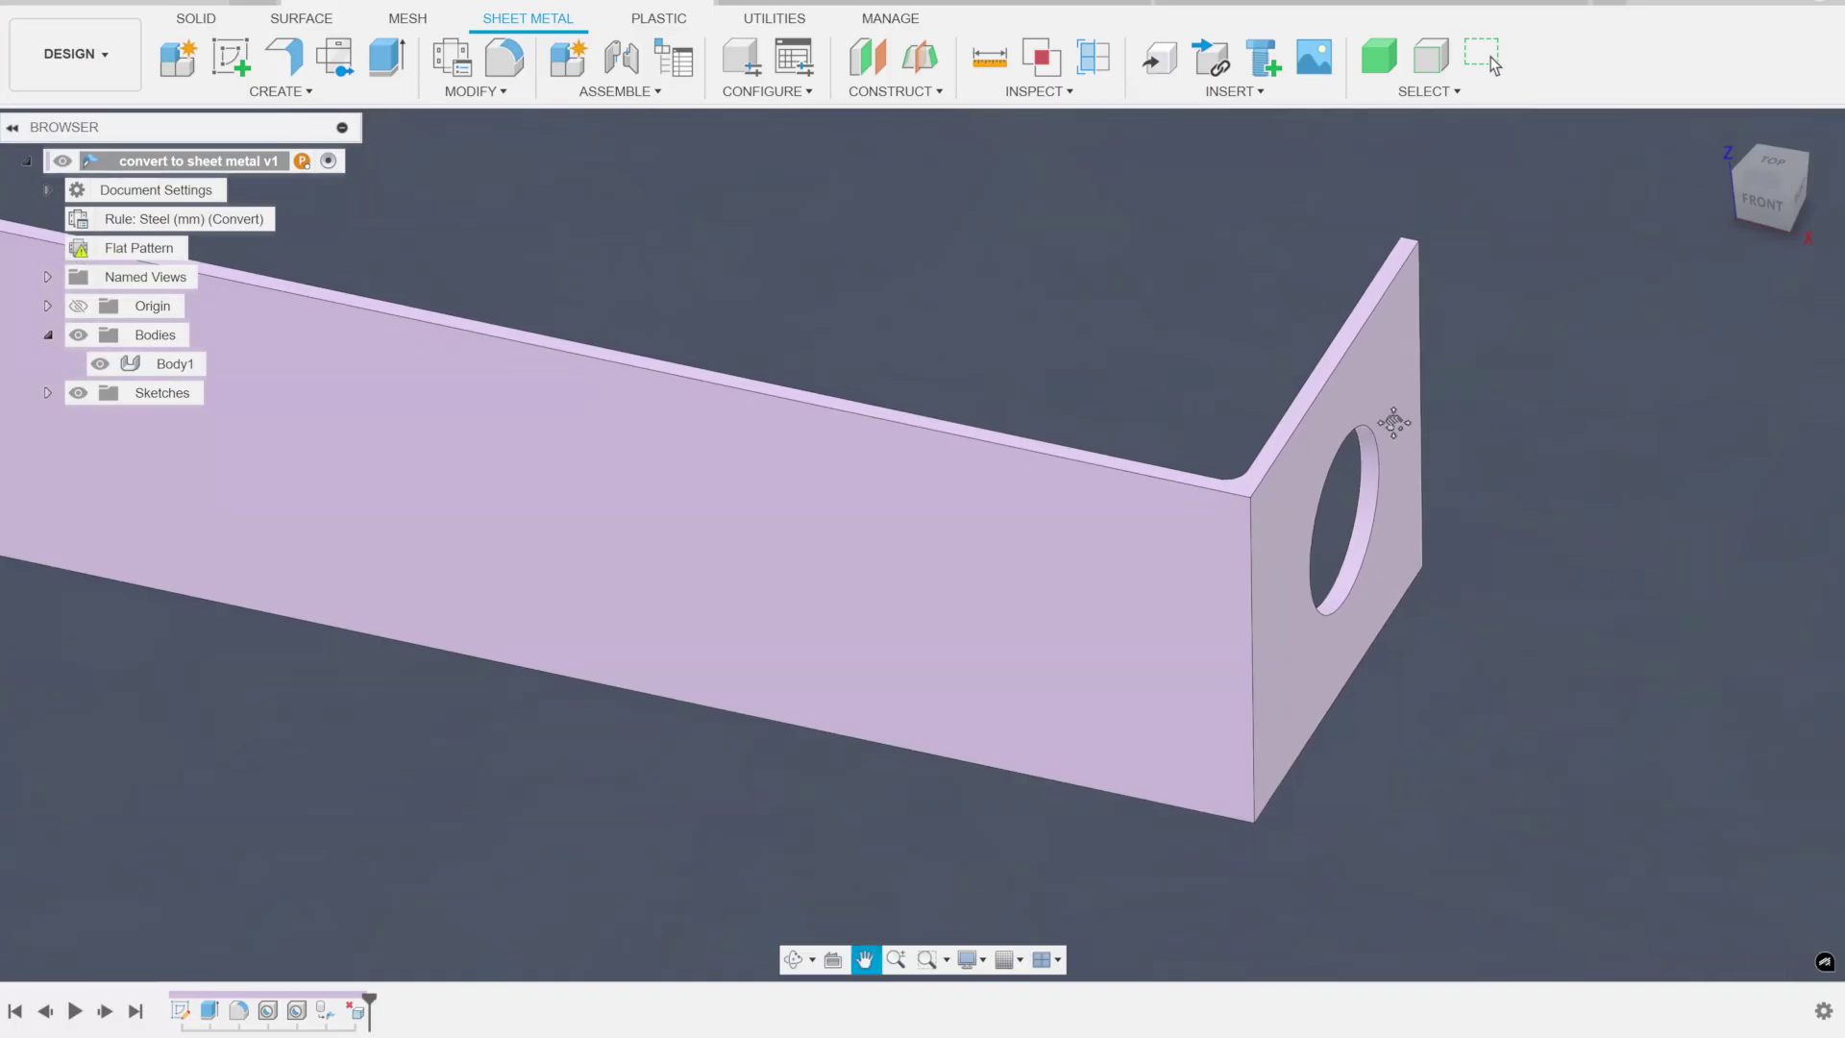
Remove the left-hand rounded bend face as well
{"action": "middle_click_drag", "start_coordinate": [716, 424], "coordinate": [264, 346], "text": "shift"}
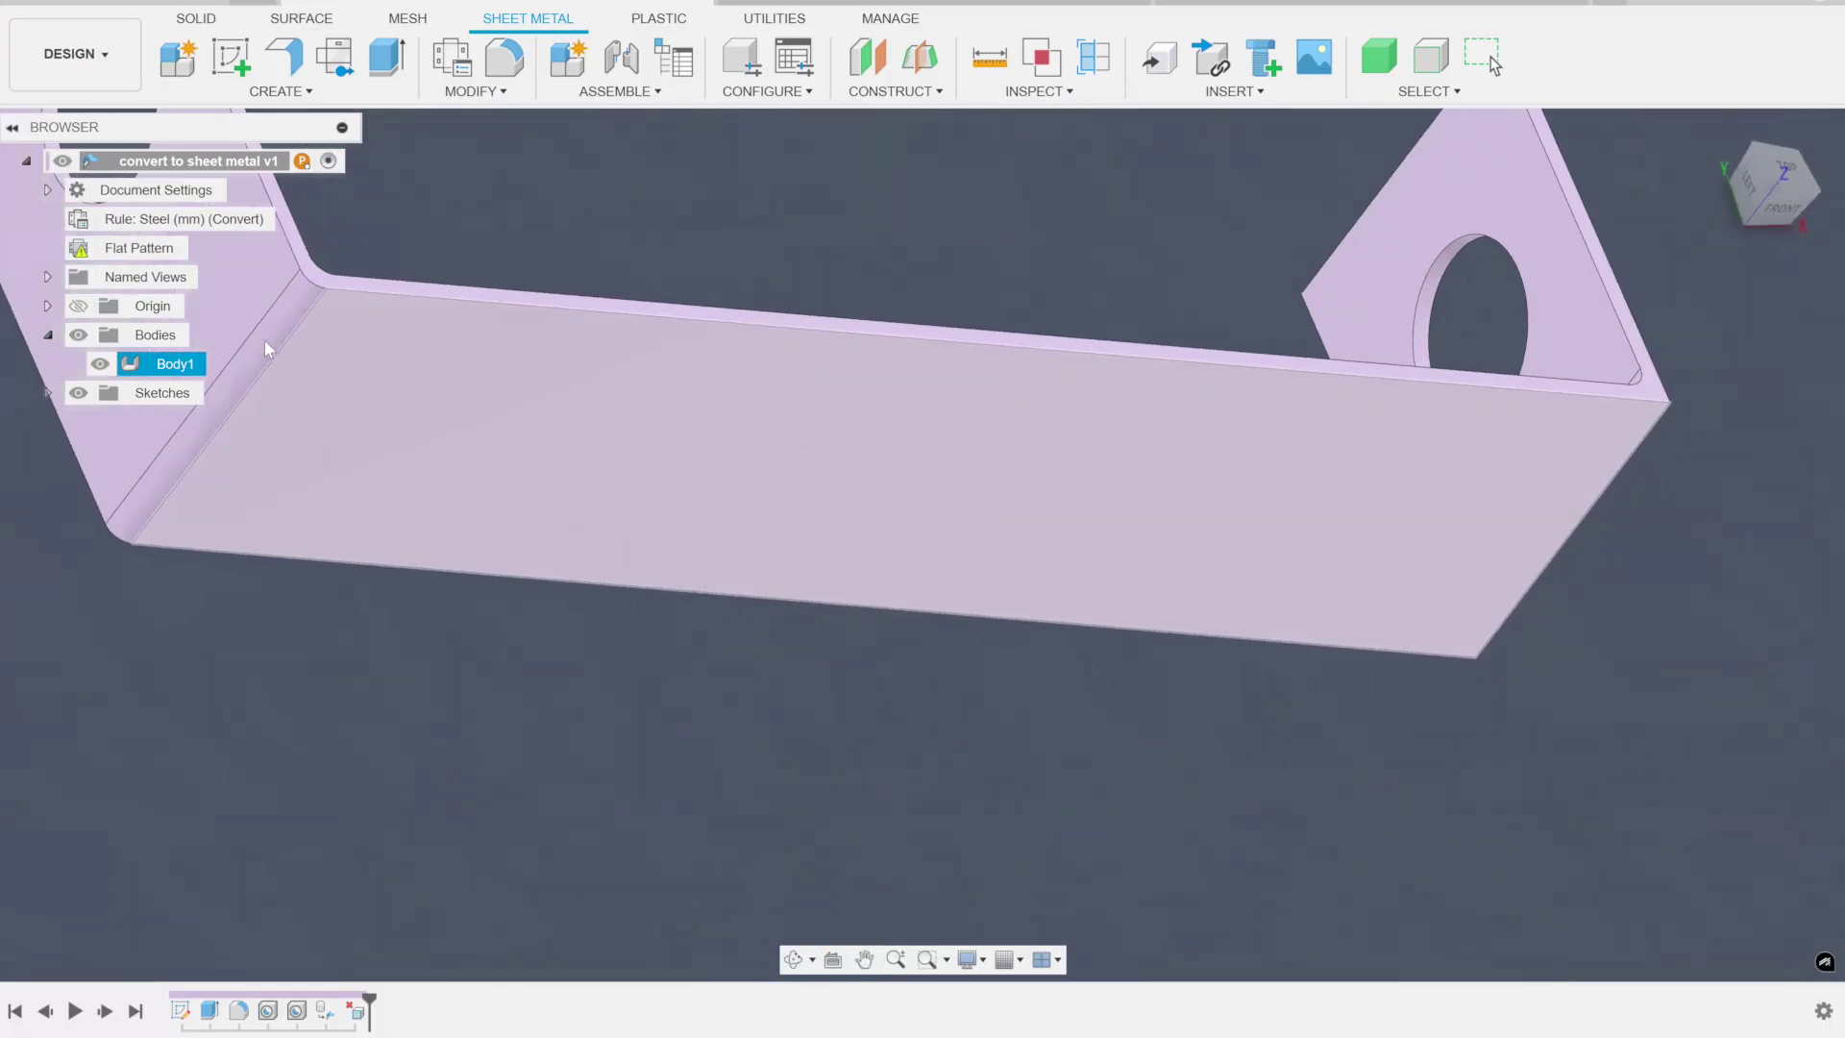
{"action": "left_click", "coordinate": [268, 348]}
{"action": "key", "text": "Escape"}
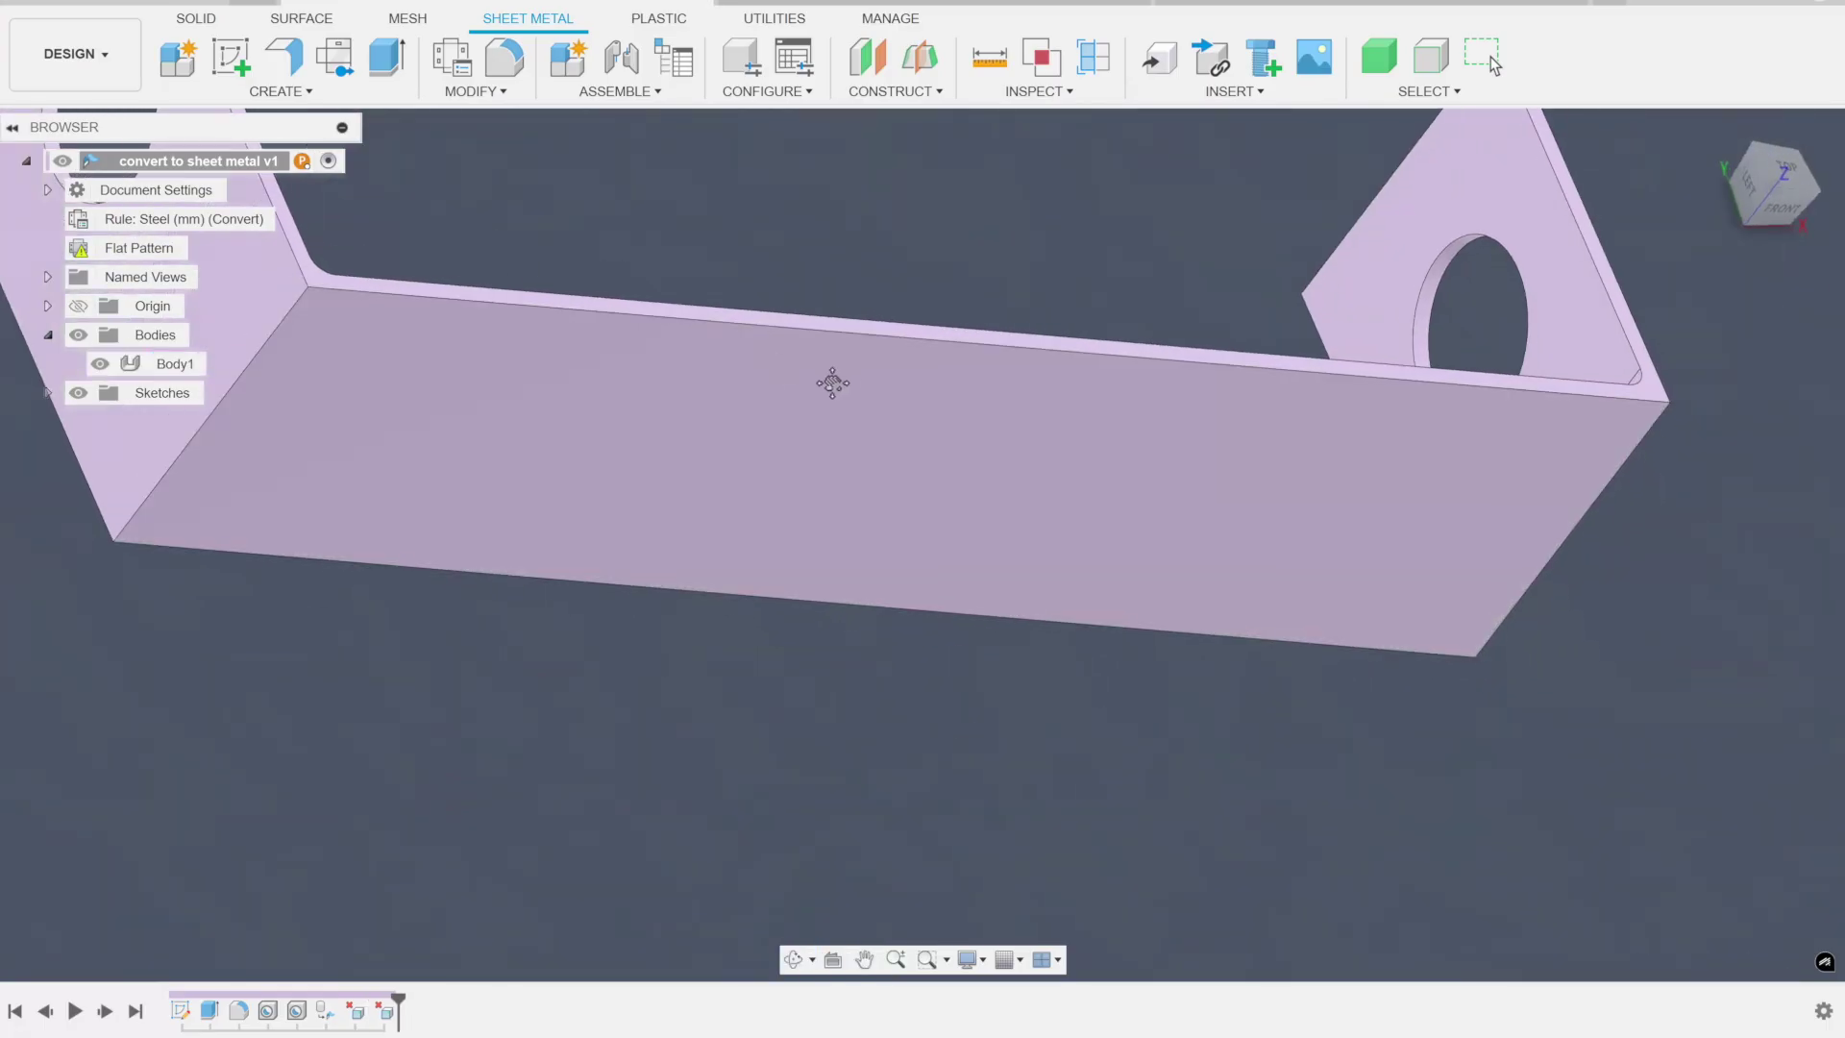
Fillet both outer bend edges of the bracket with a 5.5 mm radius
{"action": "middle_click_drag", "start_coordinate": [832, 378], "coordinate": [736, 291]}
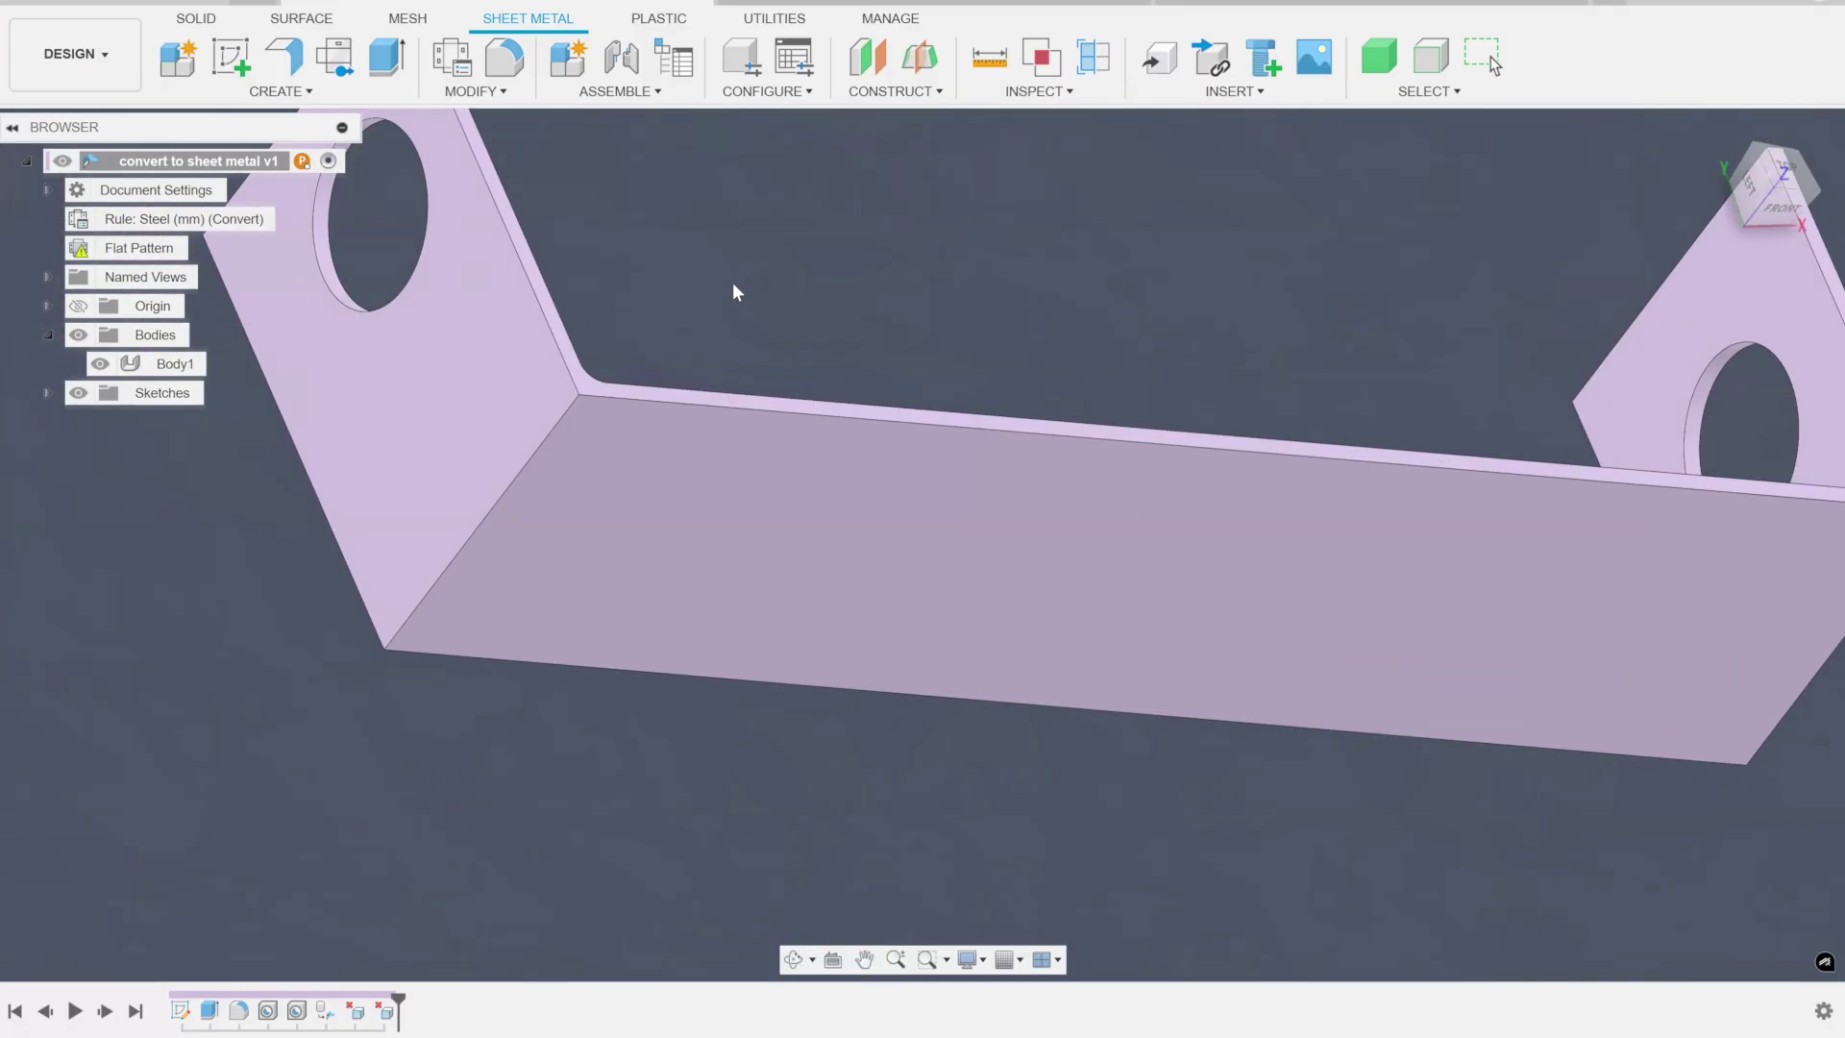
{"action": "left_click", "coordinate": [504, 60]}
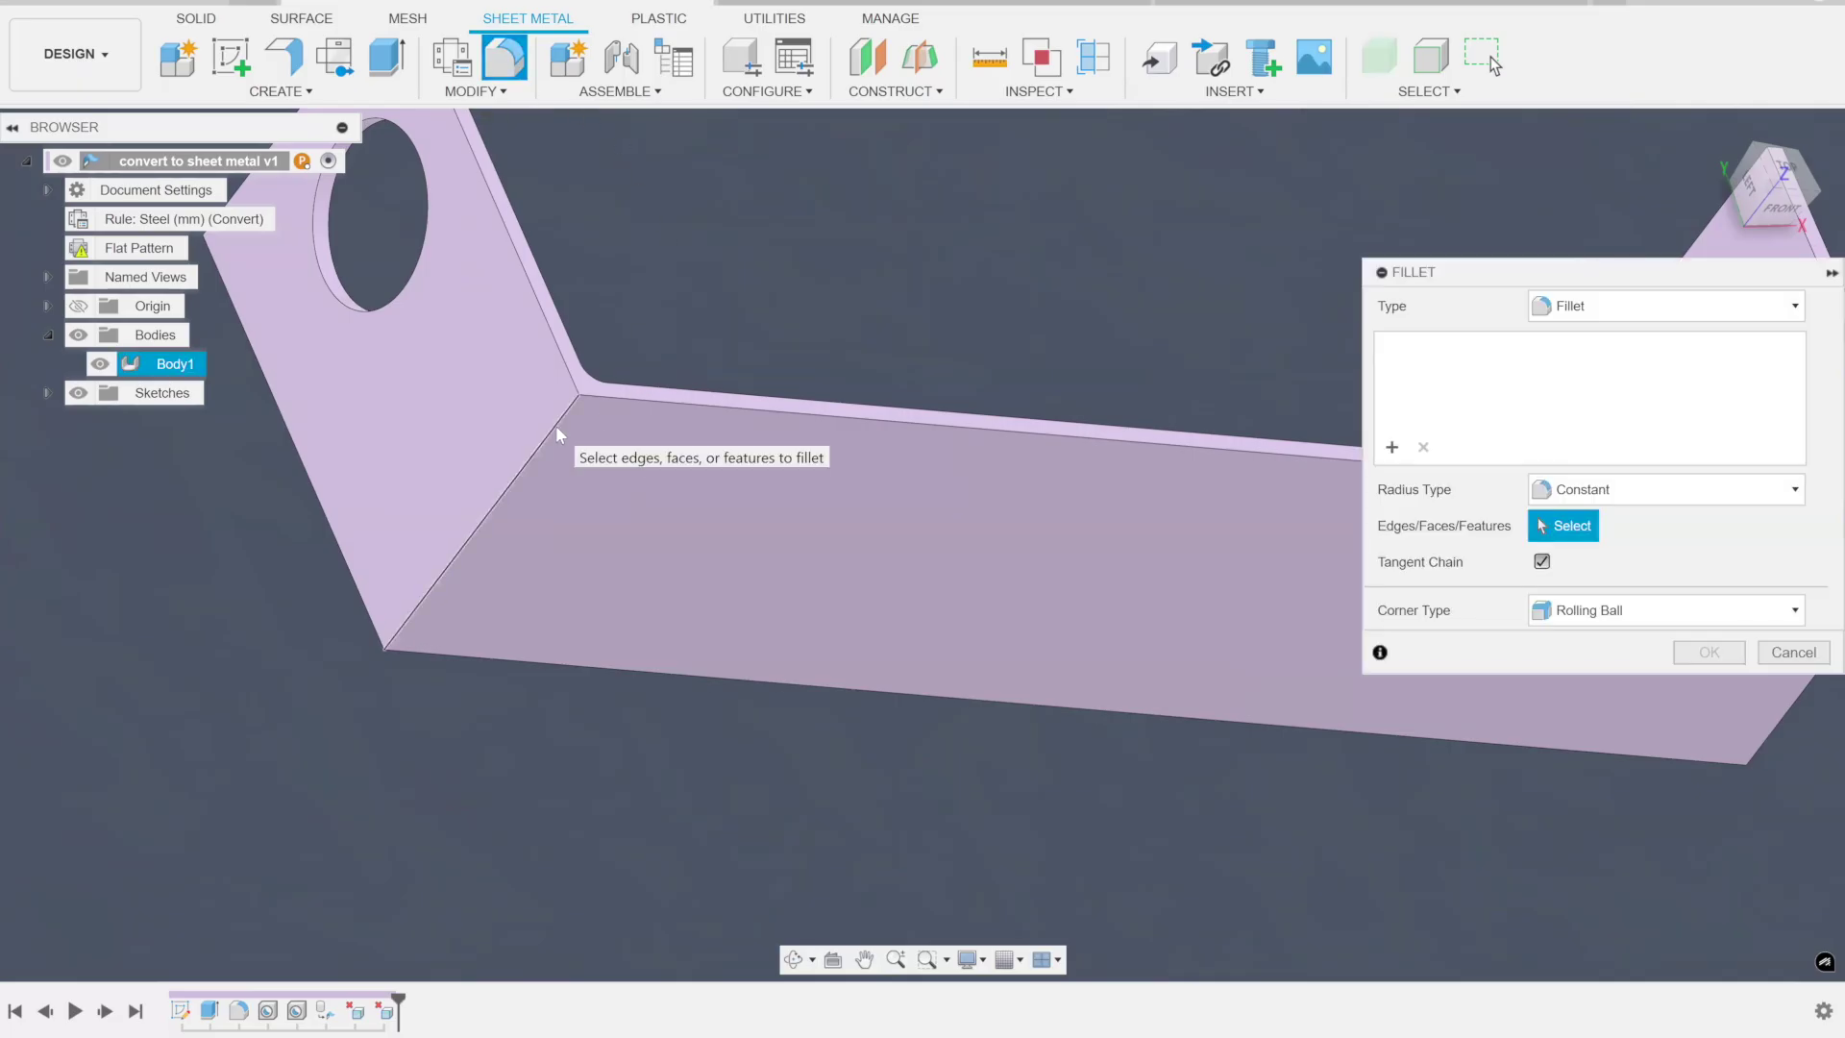
{"action": "left_click", "coordinate": [556, 427]}
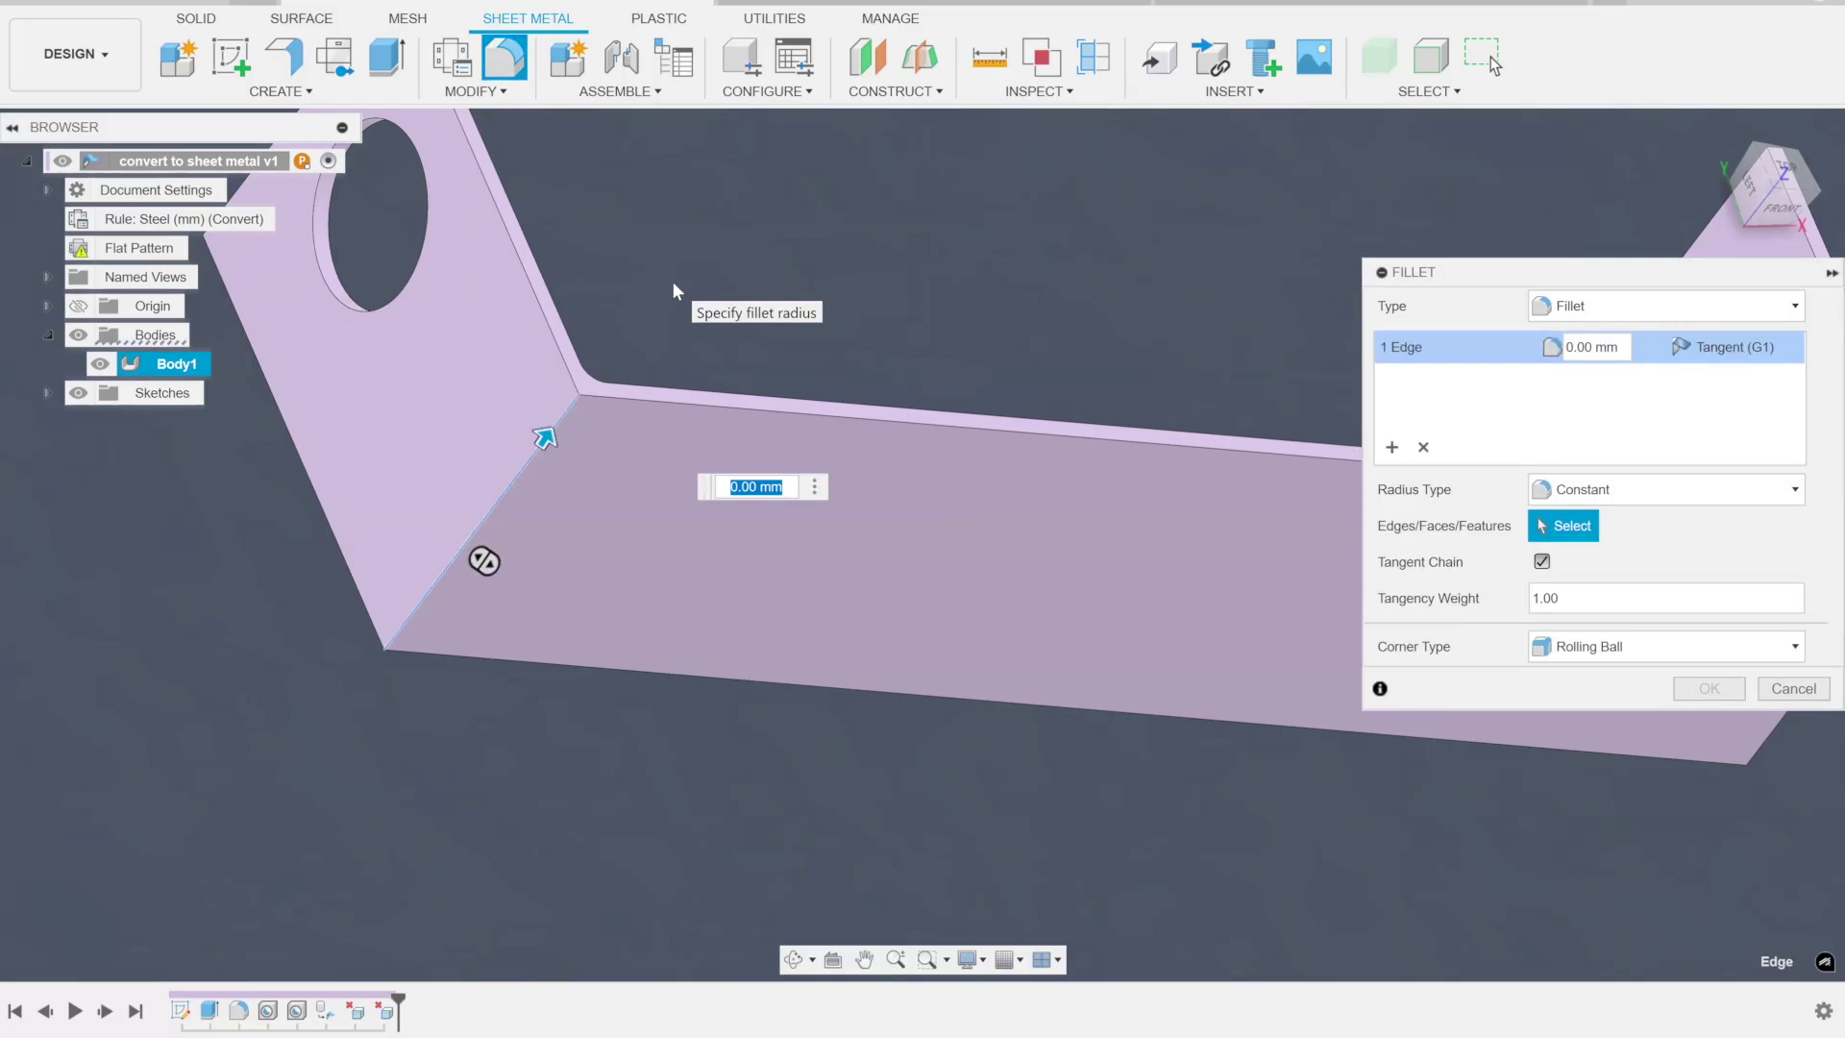
{"action": "type", "text": "5.5"}
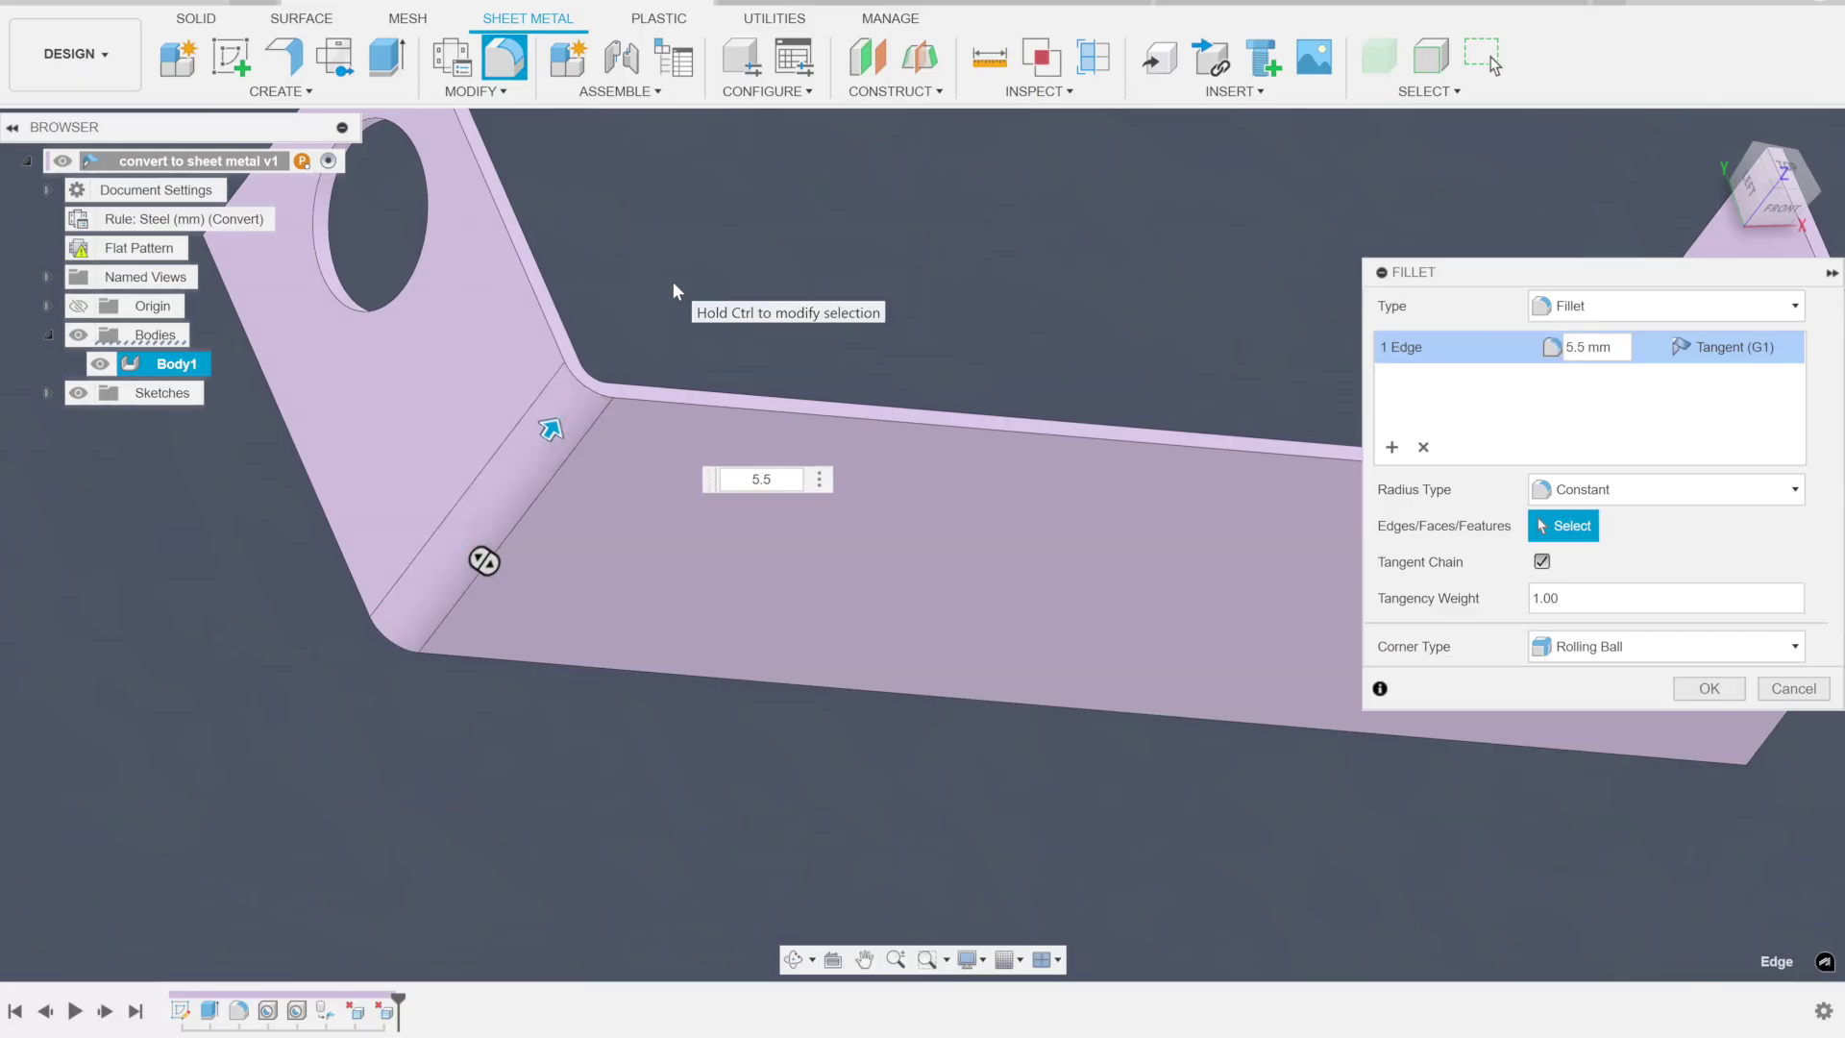
{"action": "middle_click_drag", "start_coordinate": [704, 370], "coordinate": [858, 442], "text": "shift"}
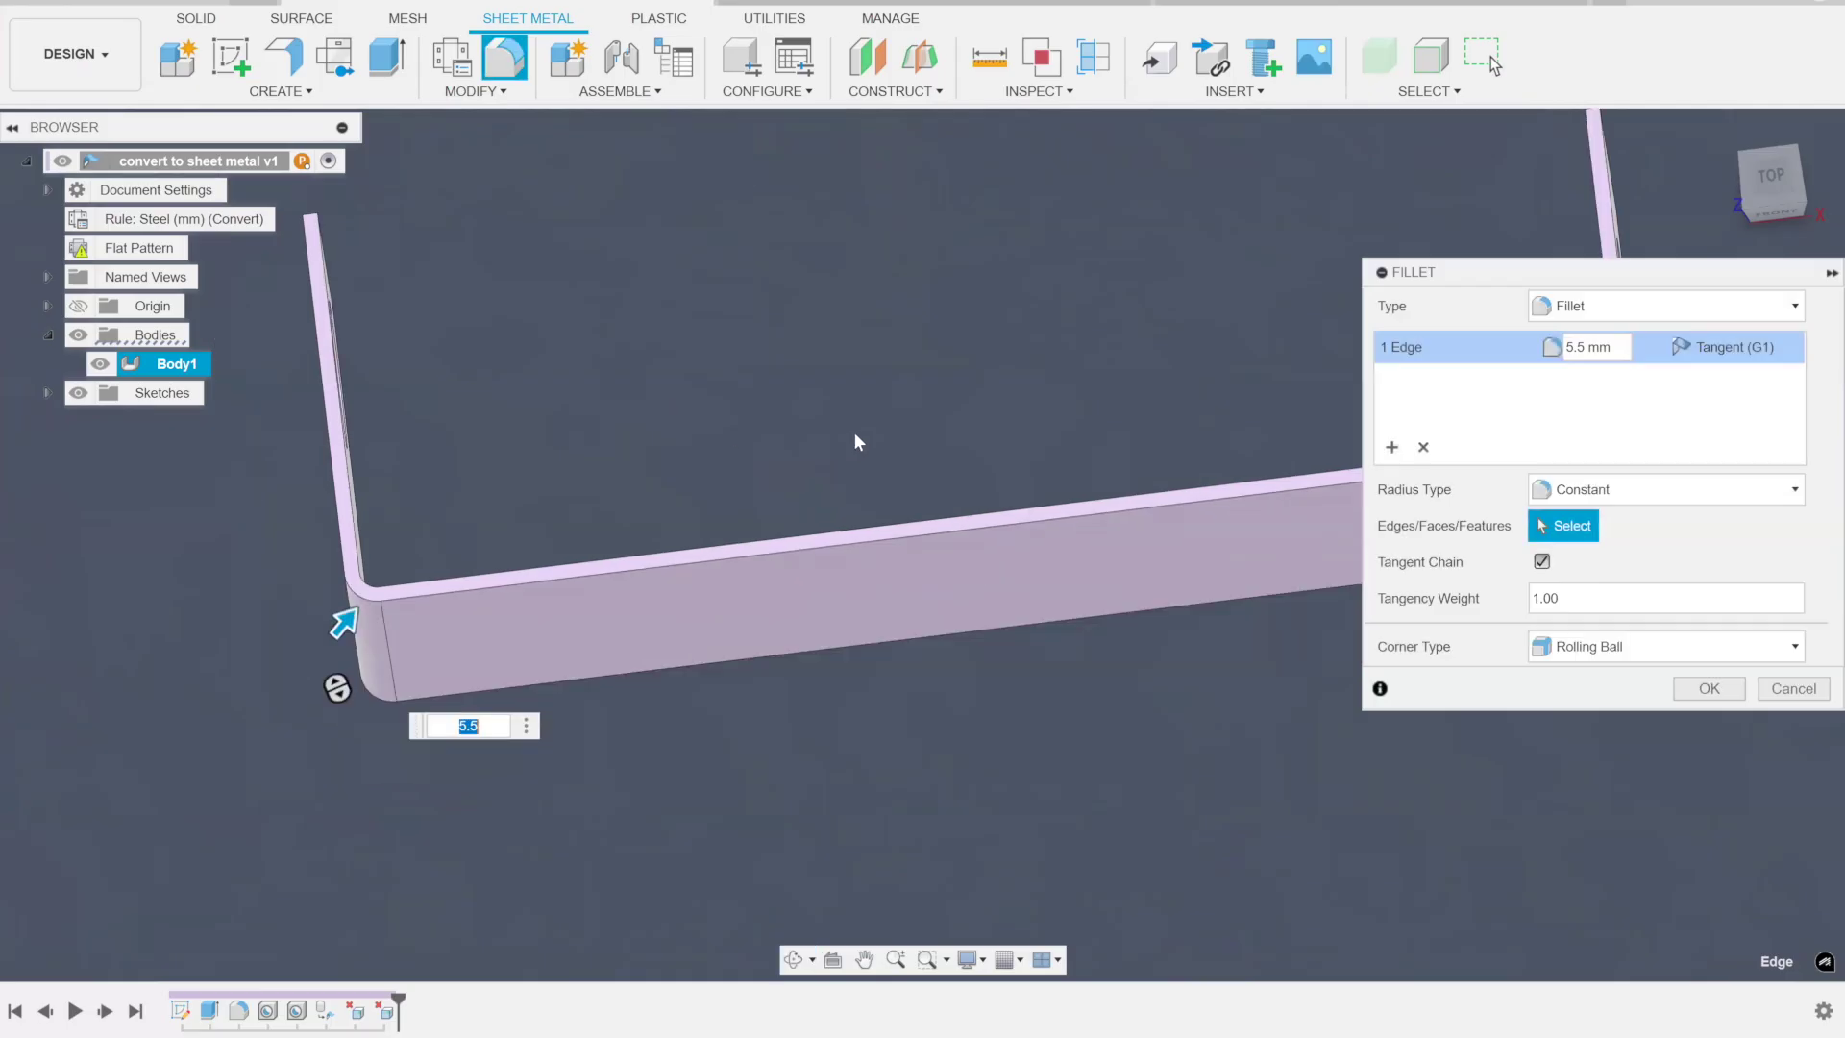
{"action": "middle_click_drag", "start_coordinate": [501, 422], "coordinate": [1046, 469]}
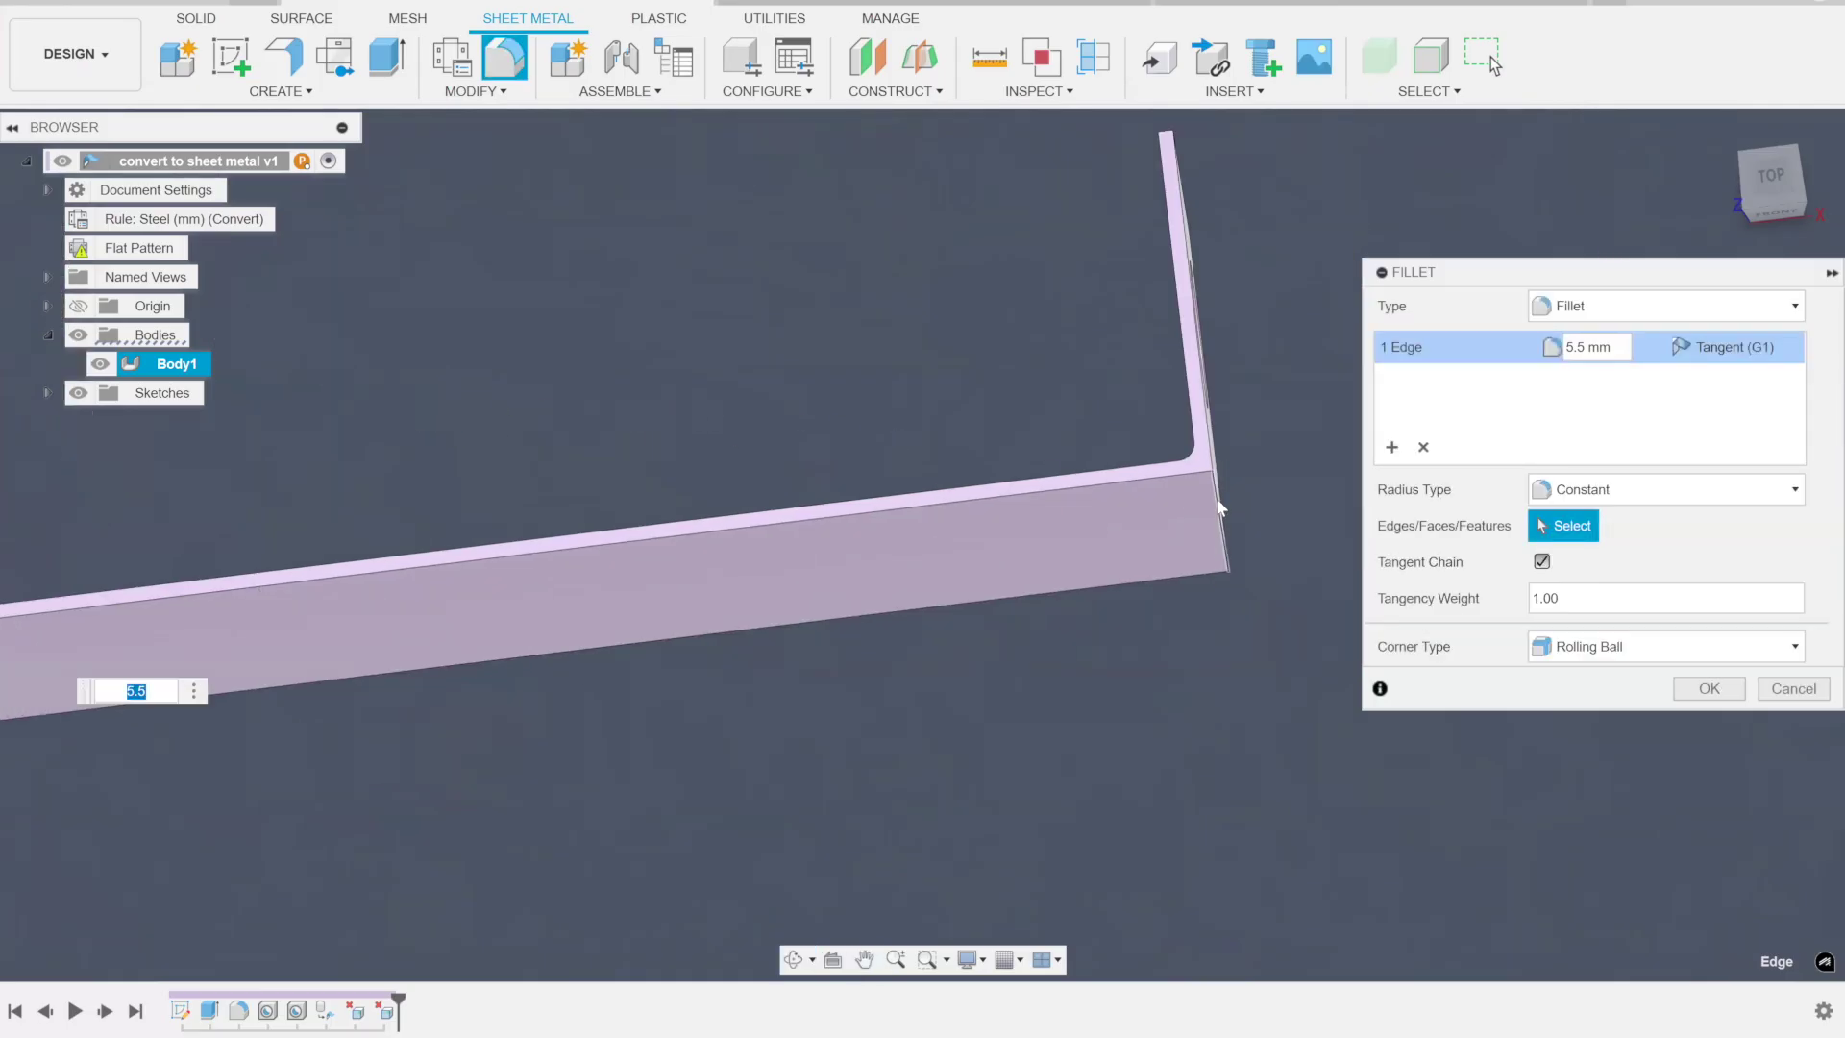
{"action": "scroll", "coordinate": [1191, 625], "scroll_direction": "down", "scroll_amount": 5}
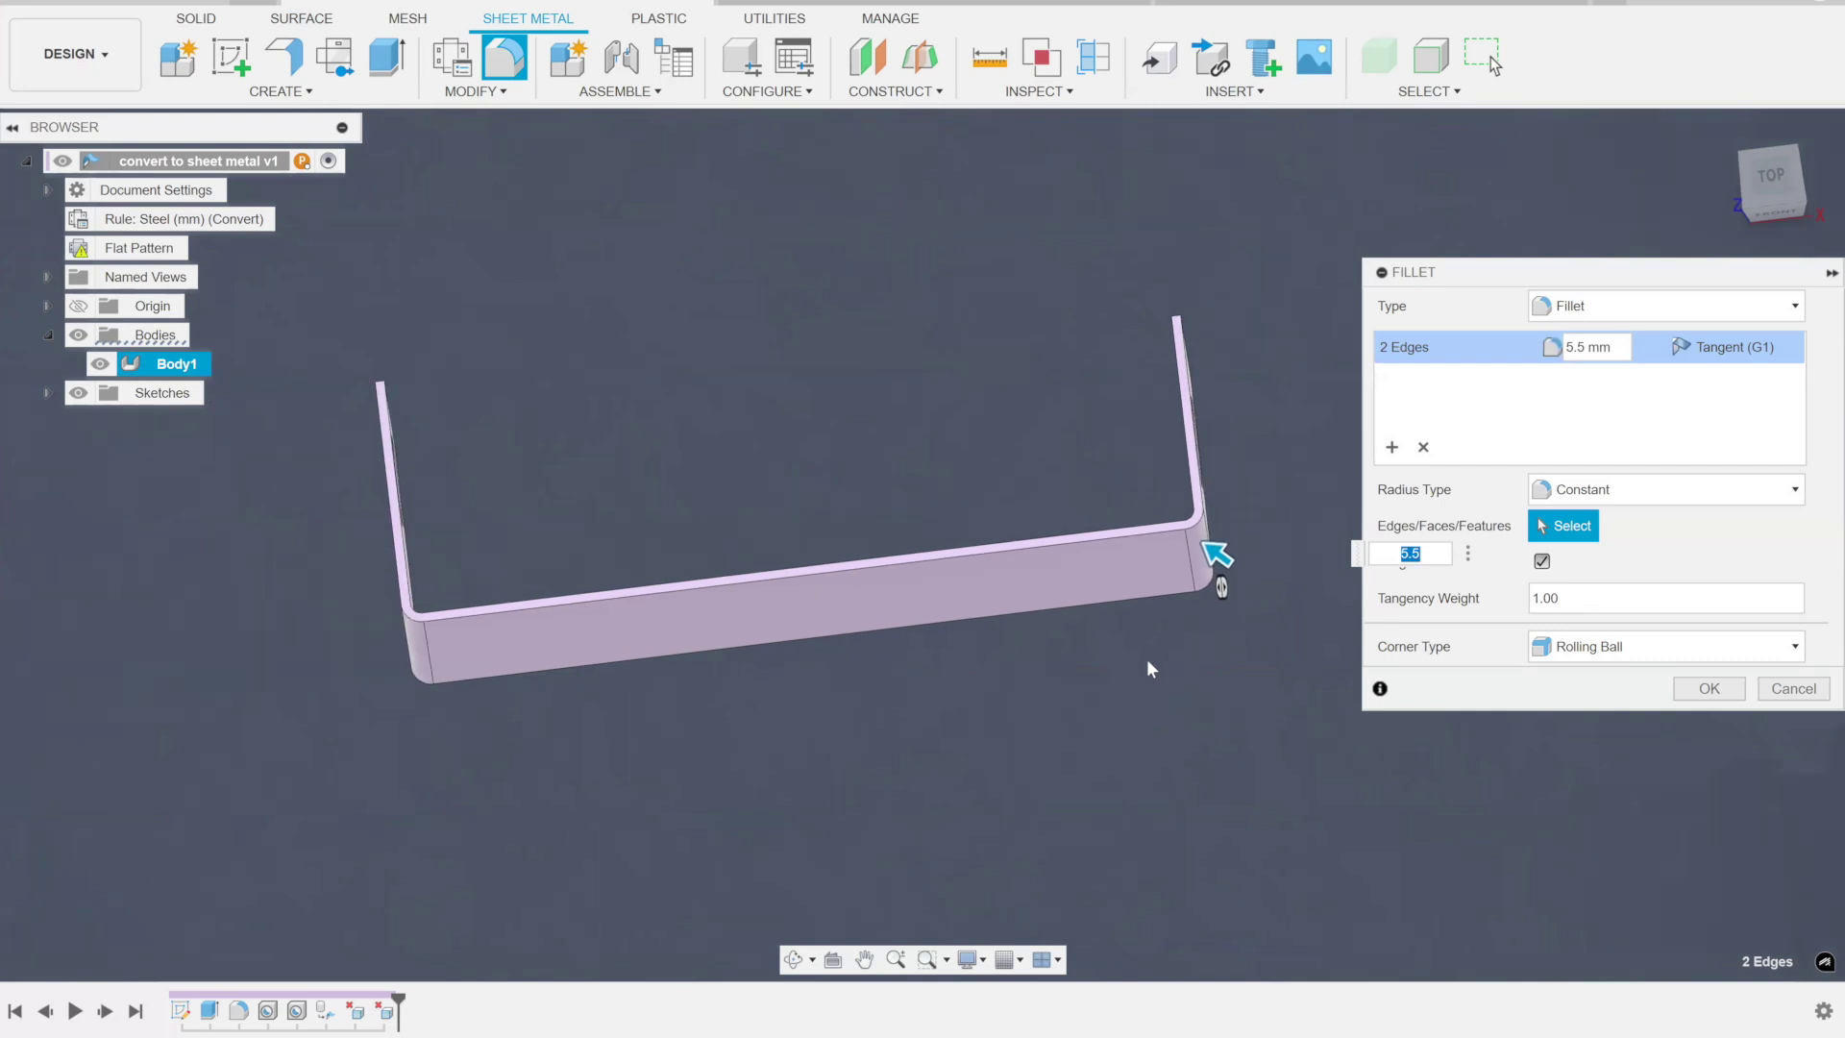
{"action": "middle_click_drag", "start_coordinate": [1145, 659], "coordinate": [1153, 704], "text": "shift"}
{"action": "middle_click_drag", "start_coordinate": [1212, 543], "coordinate": [1205, 481], "text": "shift"}
{"action": "left_click", "coordinate": [1706, 689]}
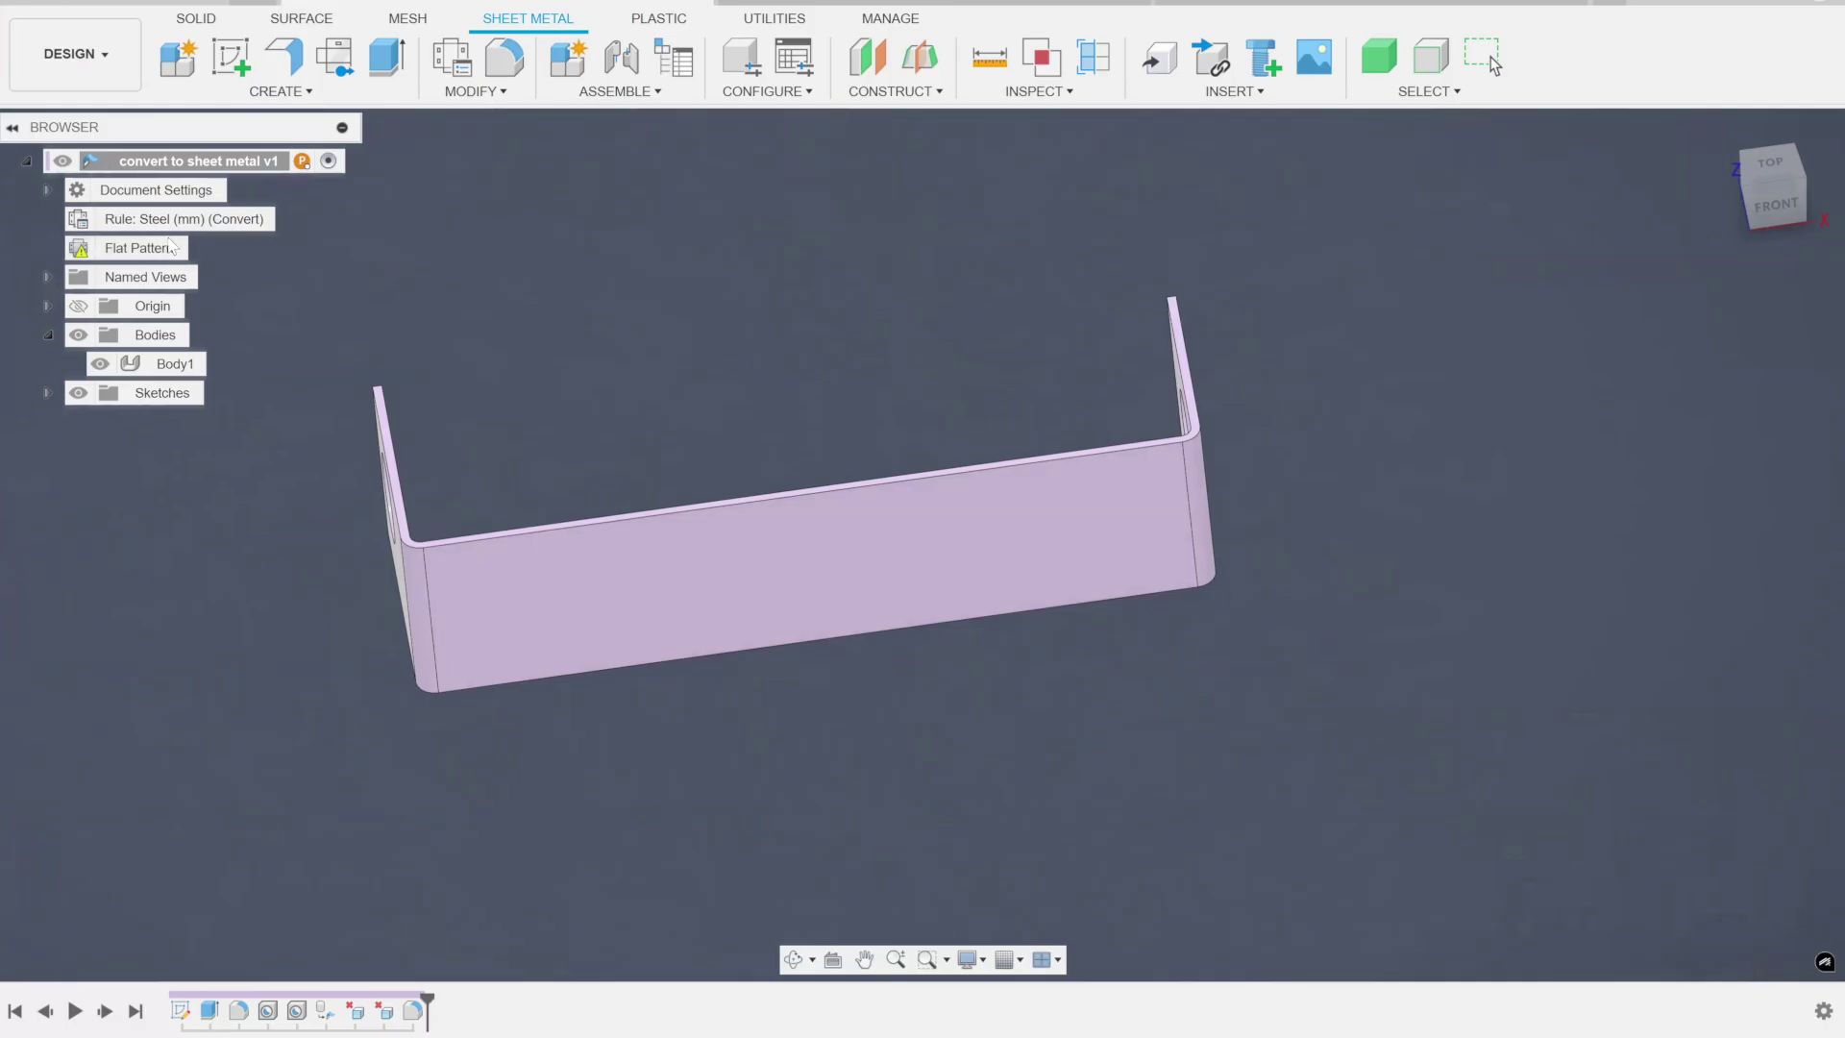
Open the bracket's Flat Pattern entry from the Browser
{"action": "left_click", "coordinate": [201, 248]}
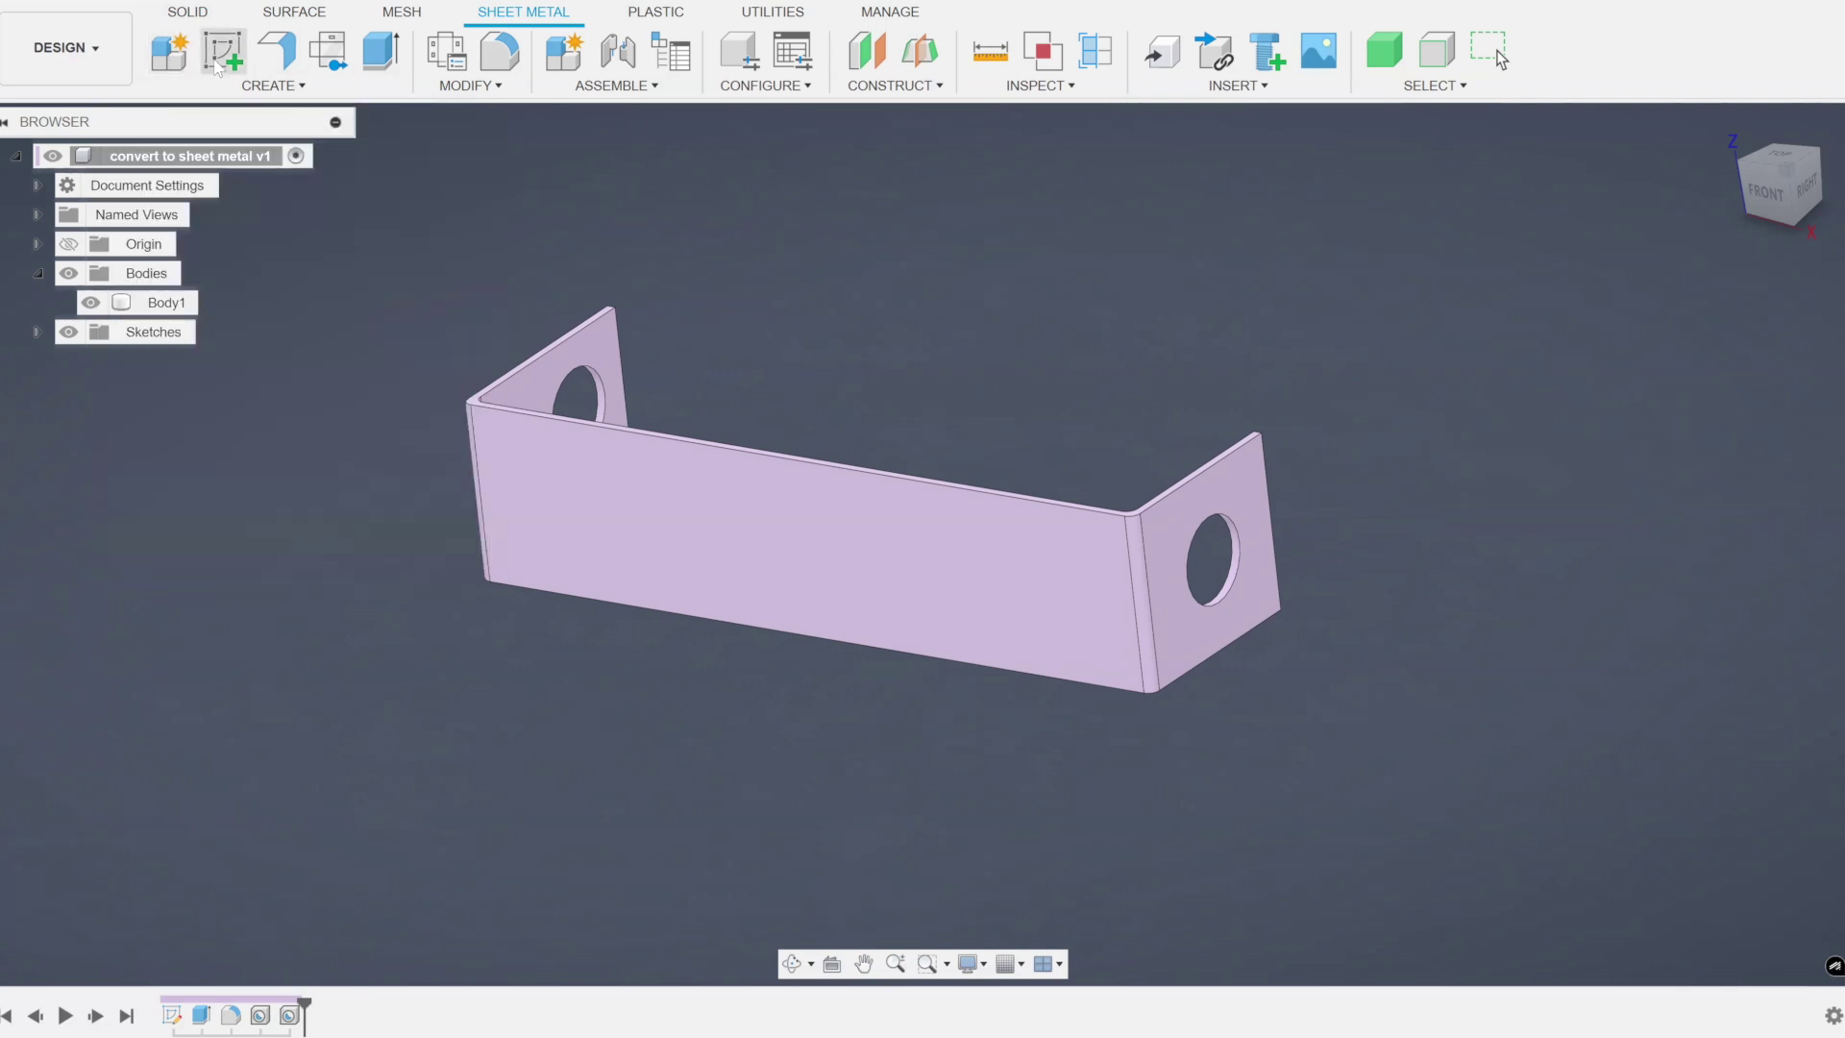
Create a sketch on the bracket's face and finish it
{"action": "left_click", "coordinate": [217, 65]}
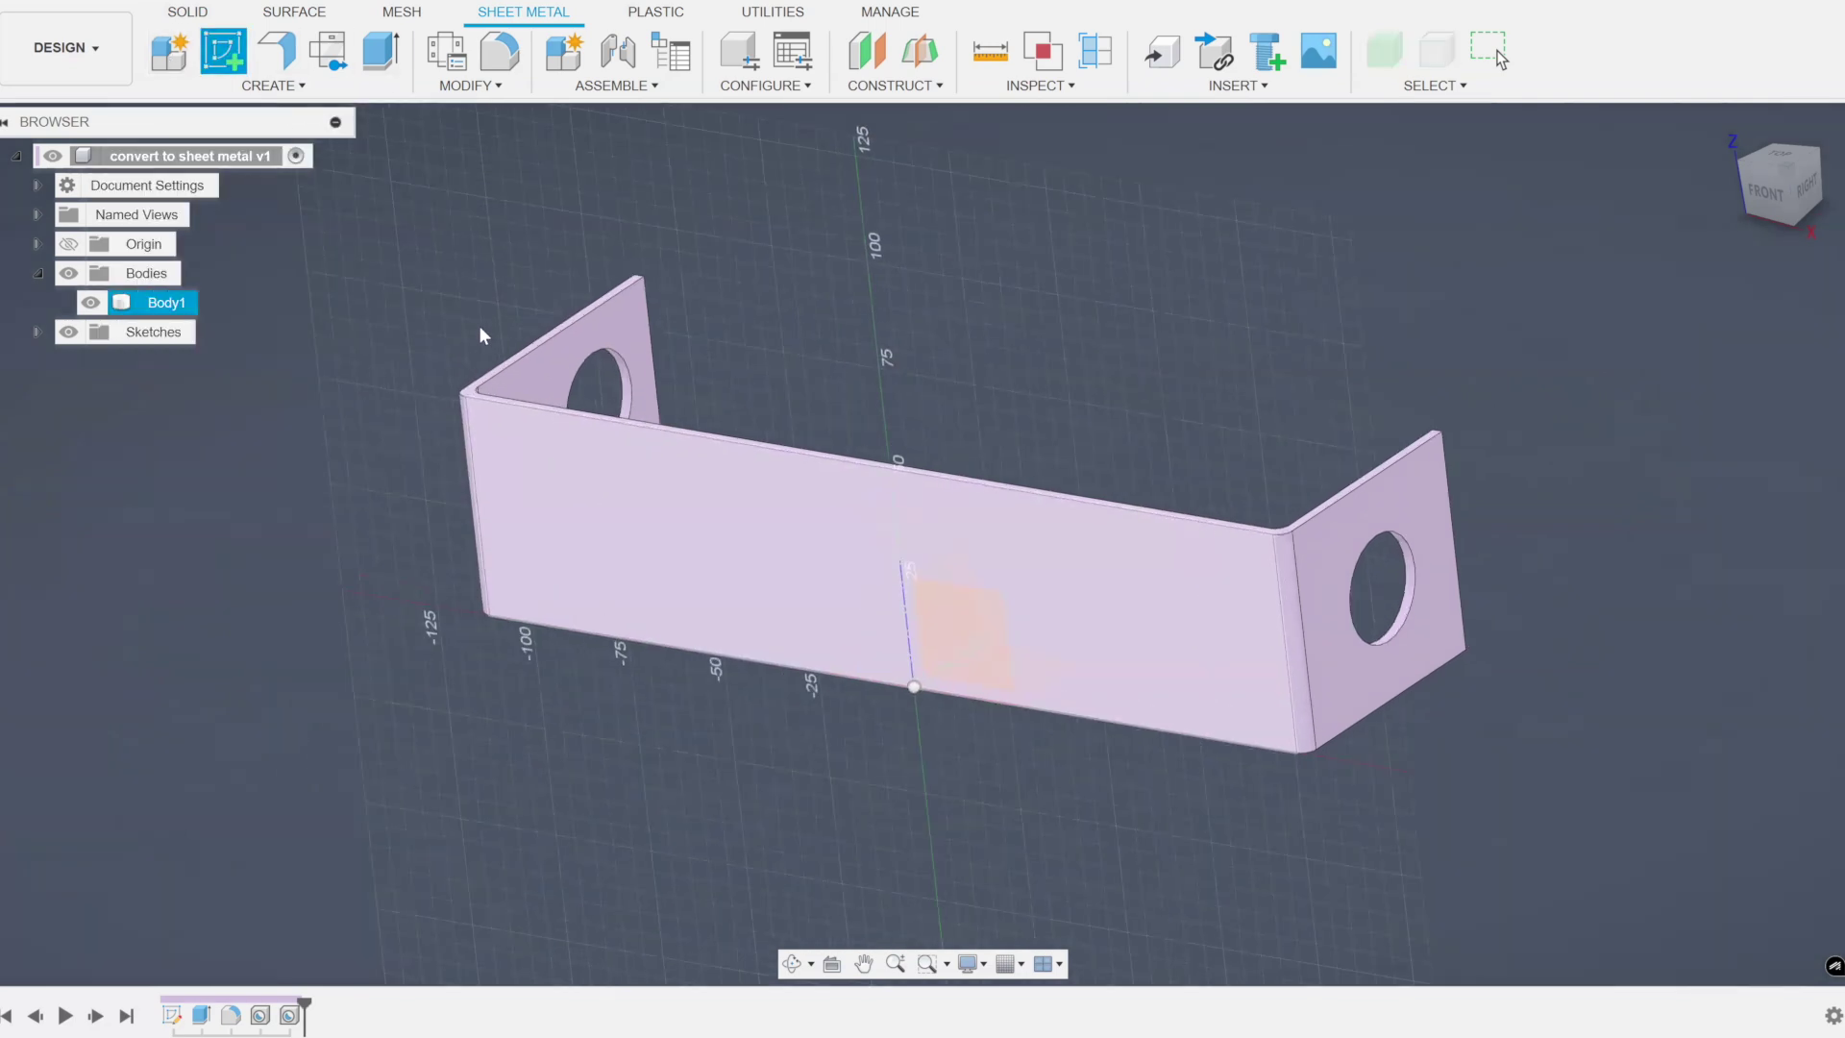
{"action": "left_click", "coordinate": [951, 605]}
{"action": "left_click", "coordinate": [1739, 55]}
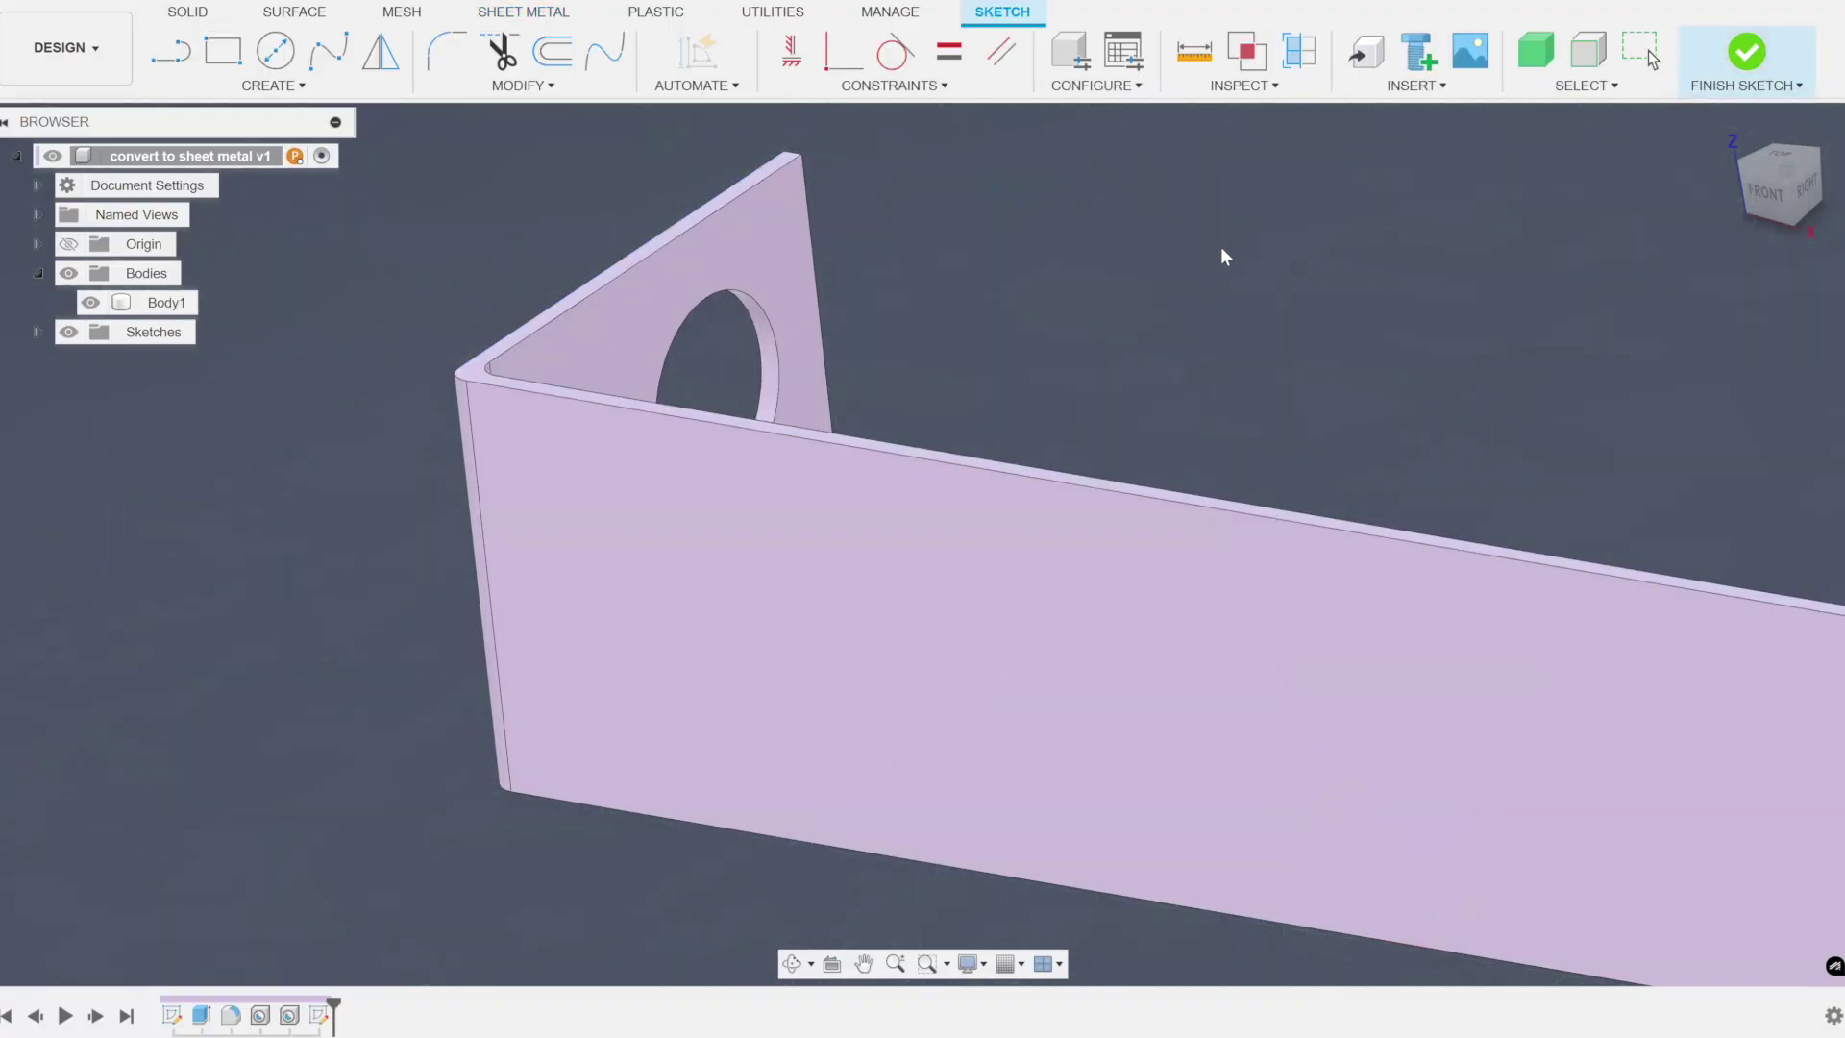
Start a flange on the bracket's top edge, extending it to the bottom corner at -51.384 mm
{"action": "left_click", "coordinate": [278, 52]}
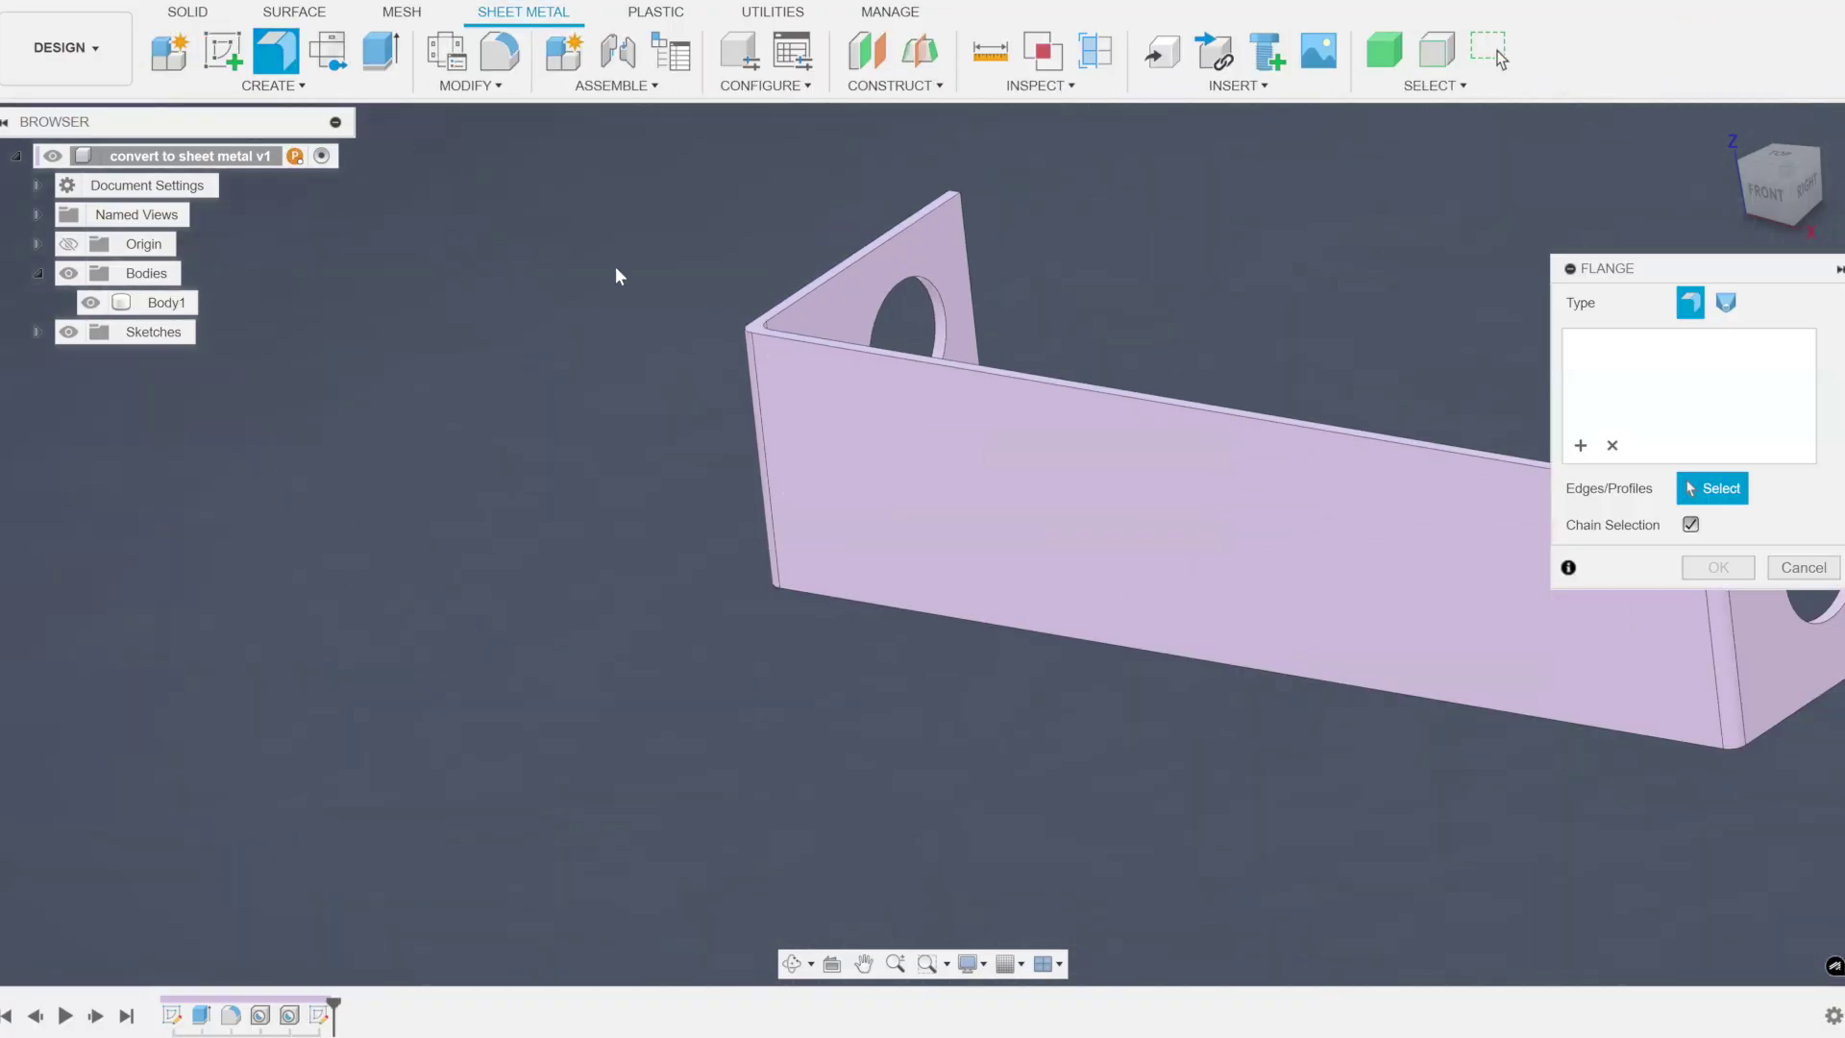
{"action": "middle_click_drag", "start_coordinate": [1524, 320], "coordinate": [1289, 366]}
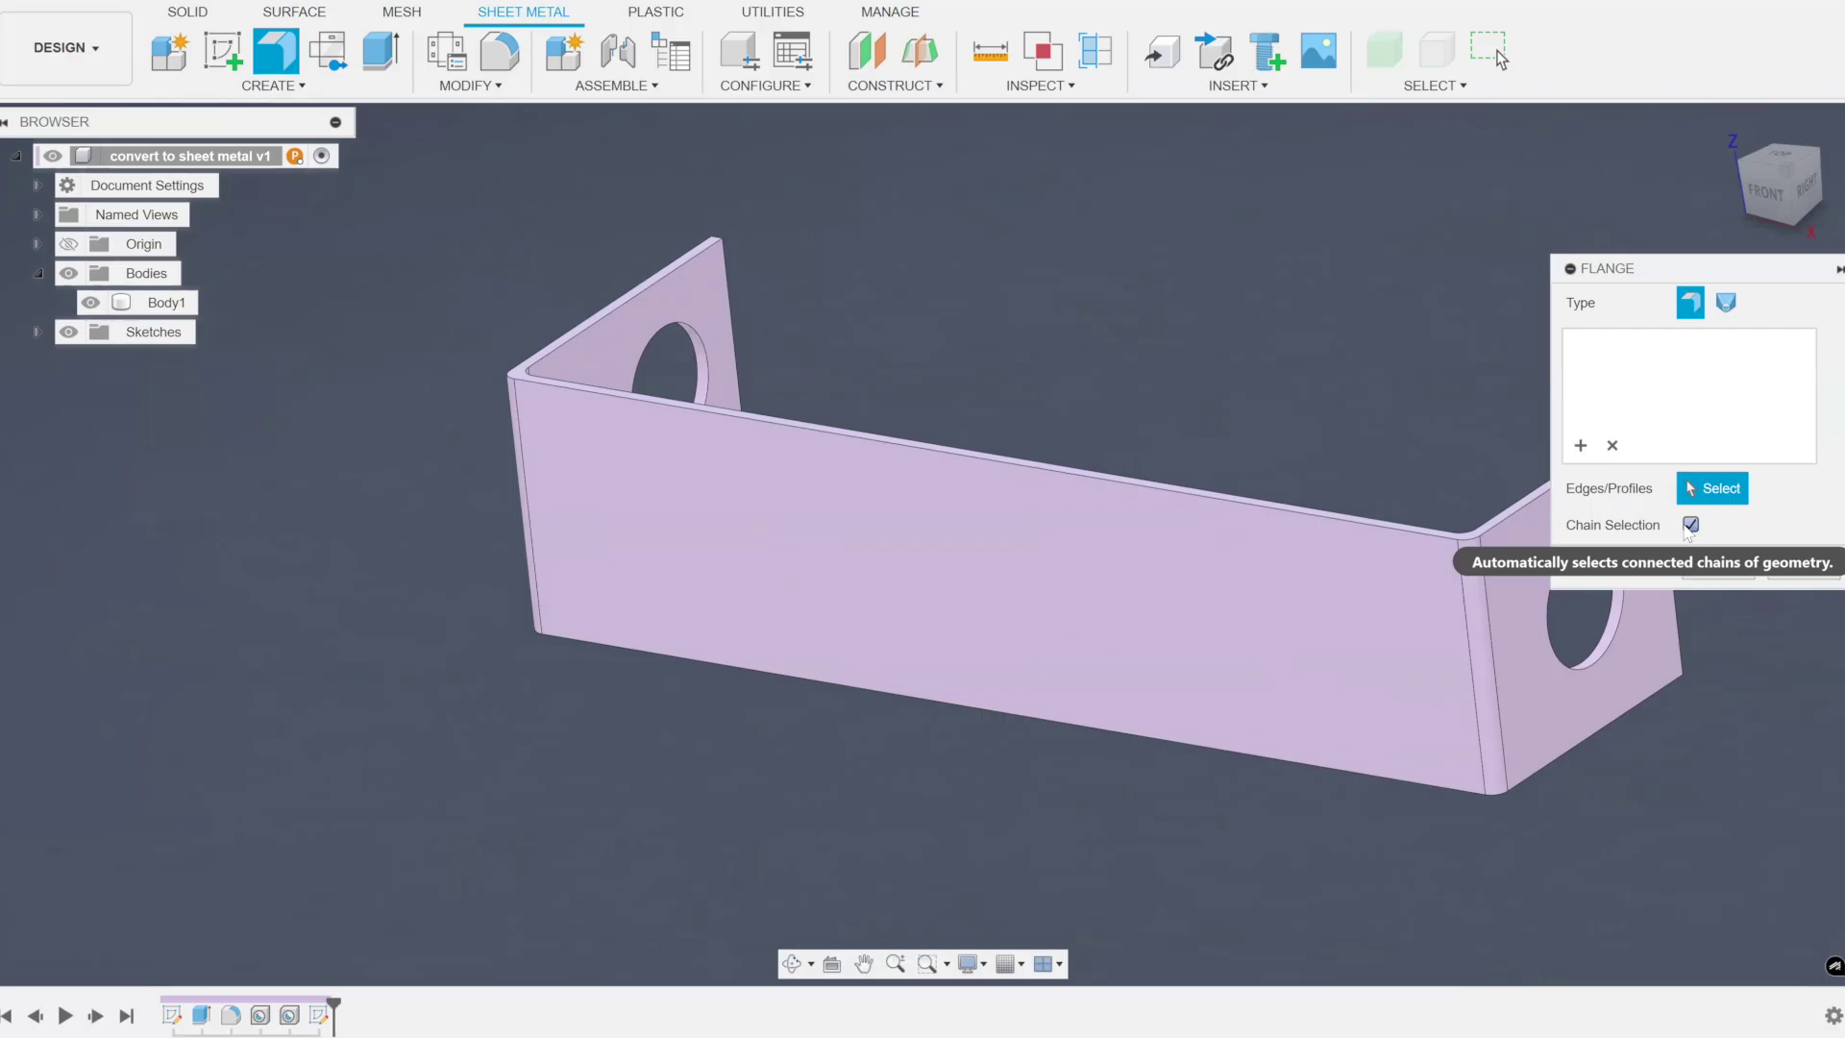
{"action": "left_click", "coordinate": [1690, 525]}
{"action": "left_click", "coordinate": [1496, 518]}
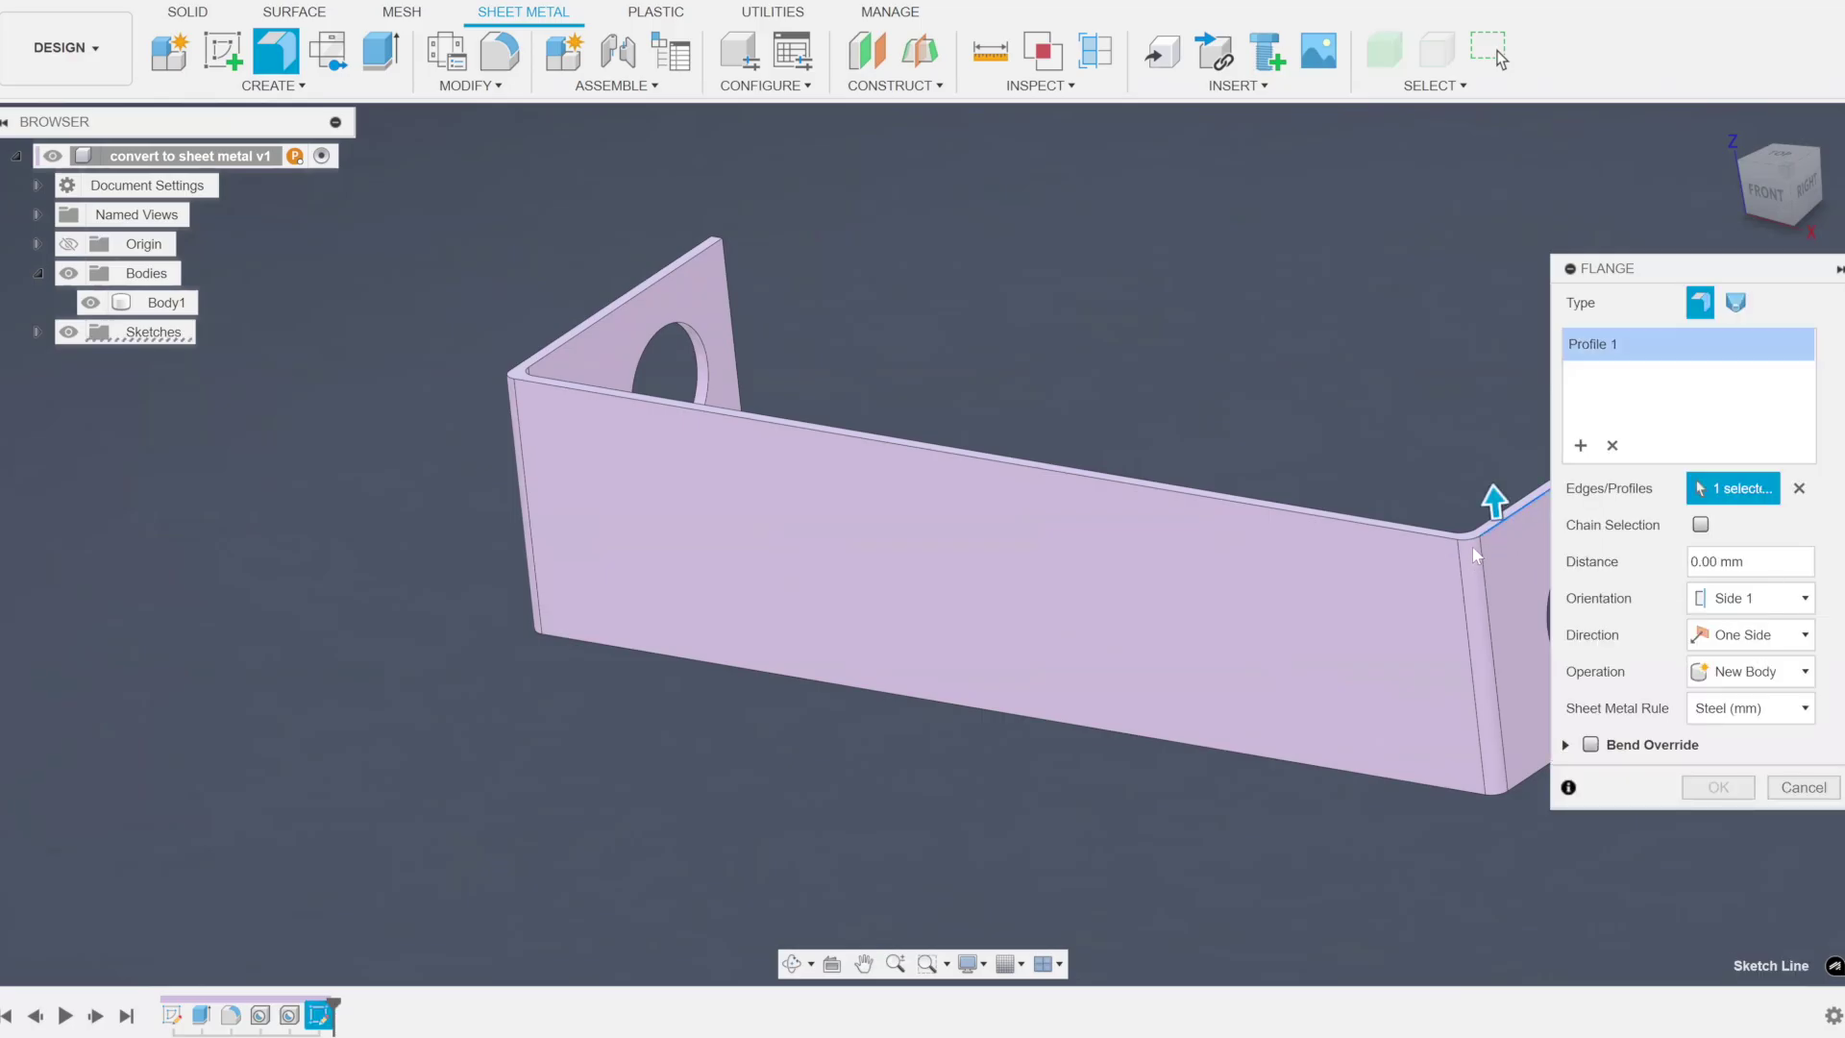
{"action": "scroll", "coordinate": [1472, 546], "scroll_direction": "up", "scroll_amount": 3}
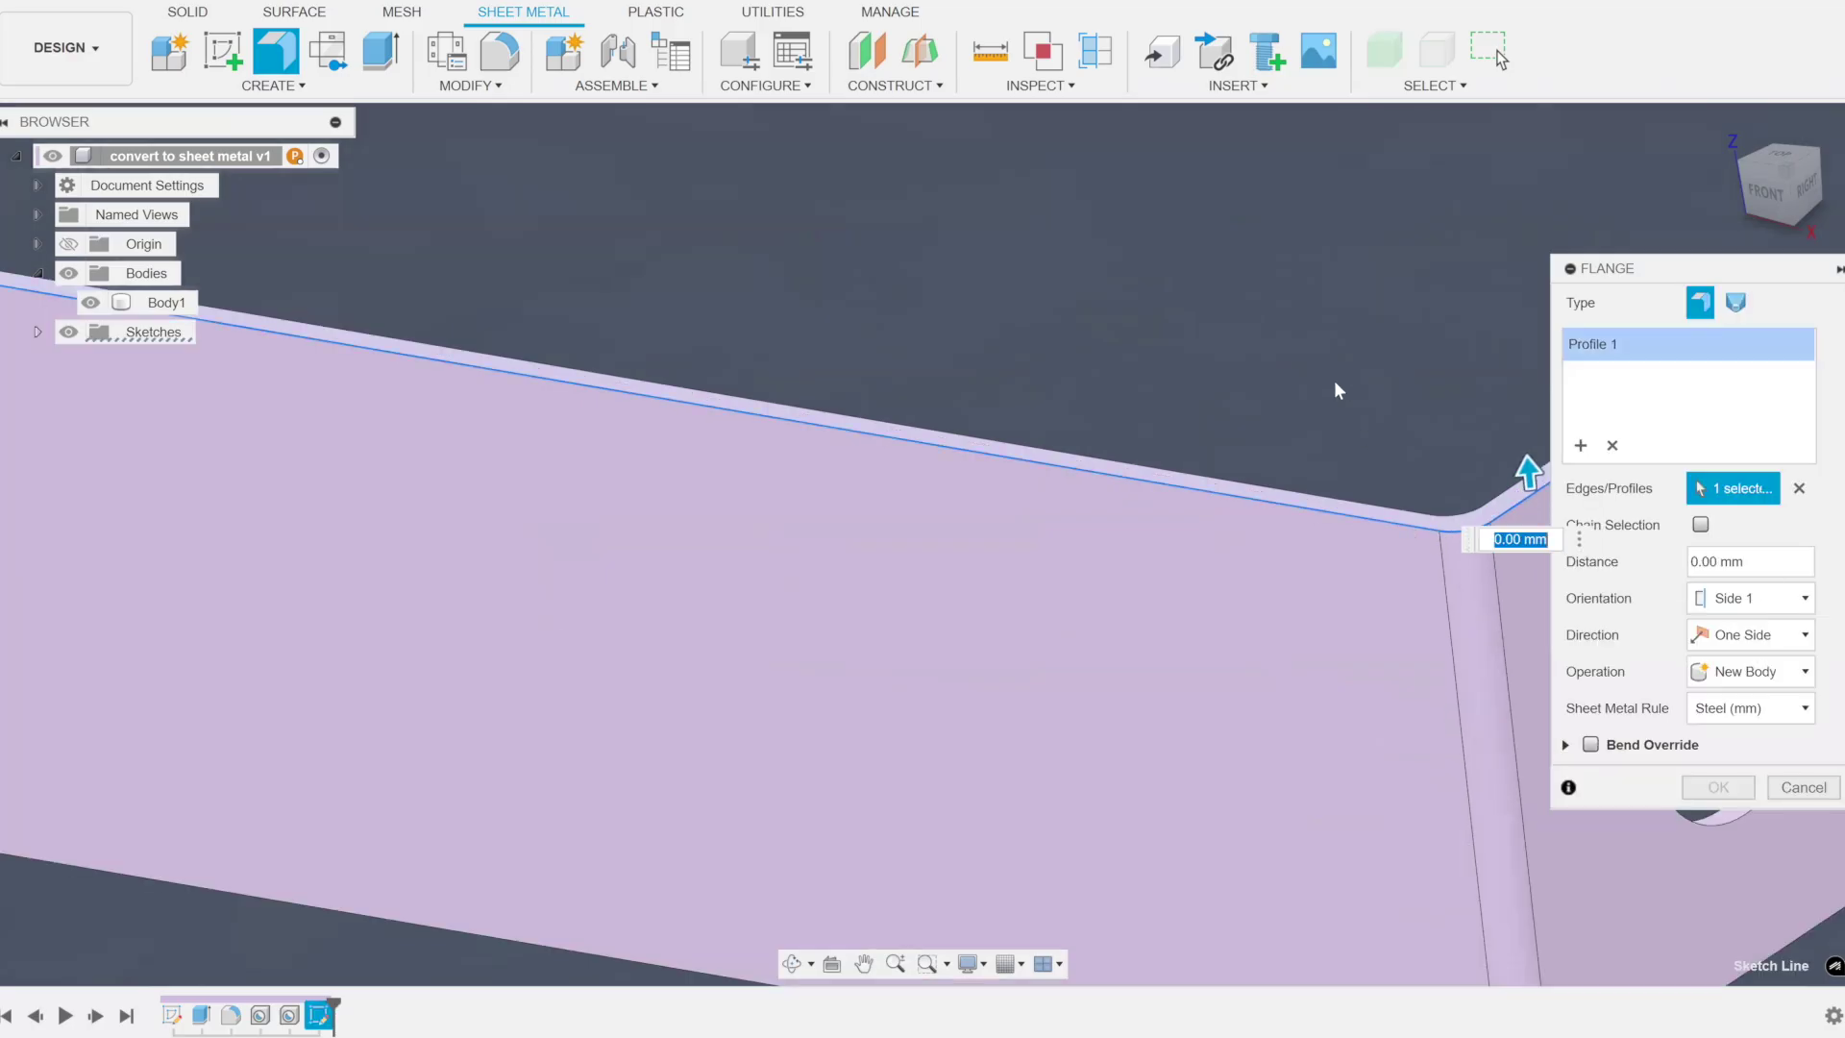
{"action": "scroll", "coordinate": [1334, 381], "scroll_direction": "down", "scroll_amount": 5}
{"action": "scroll", "coordinate": [544, 428], "scroll_direction": "up", "scroll_amount": 6}
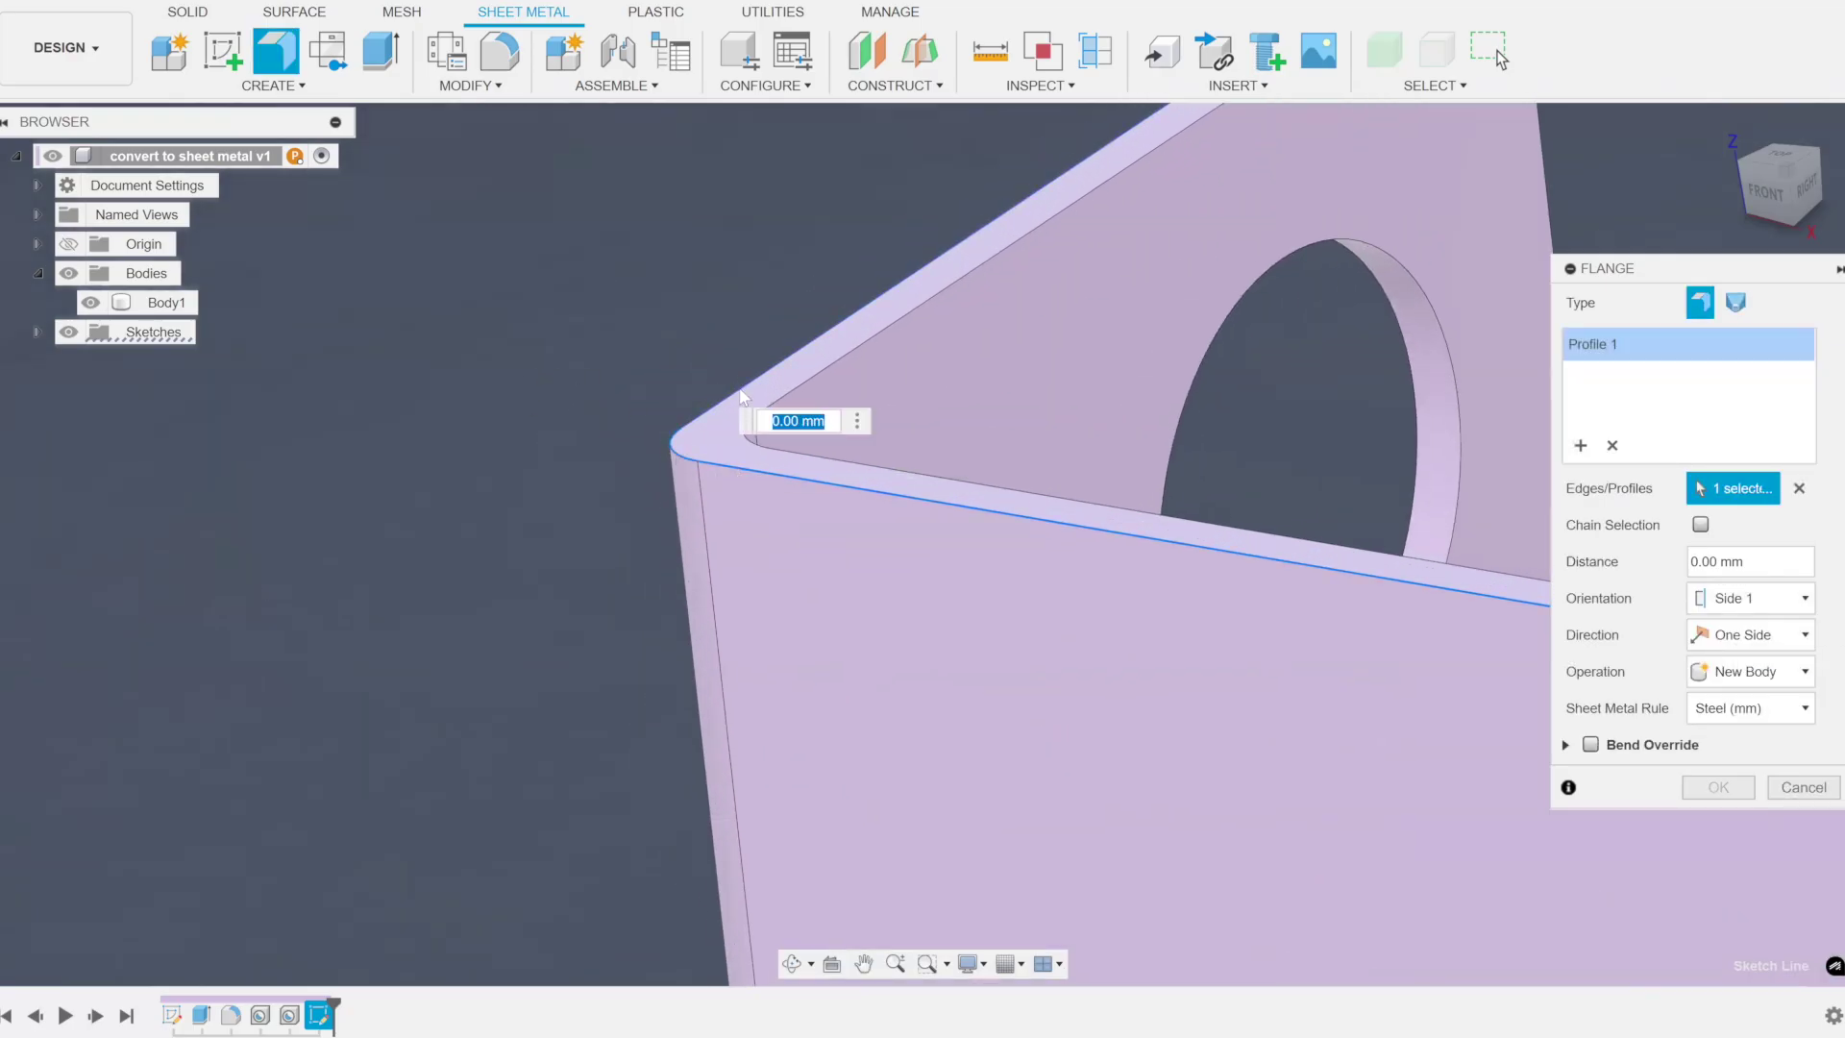
{"action": "scroll", "coordinate": [664, 390], "scroll_direction": "down", "scroll_amount": 5}
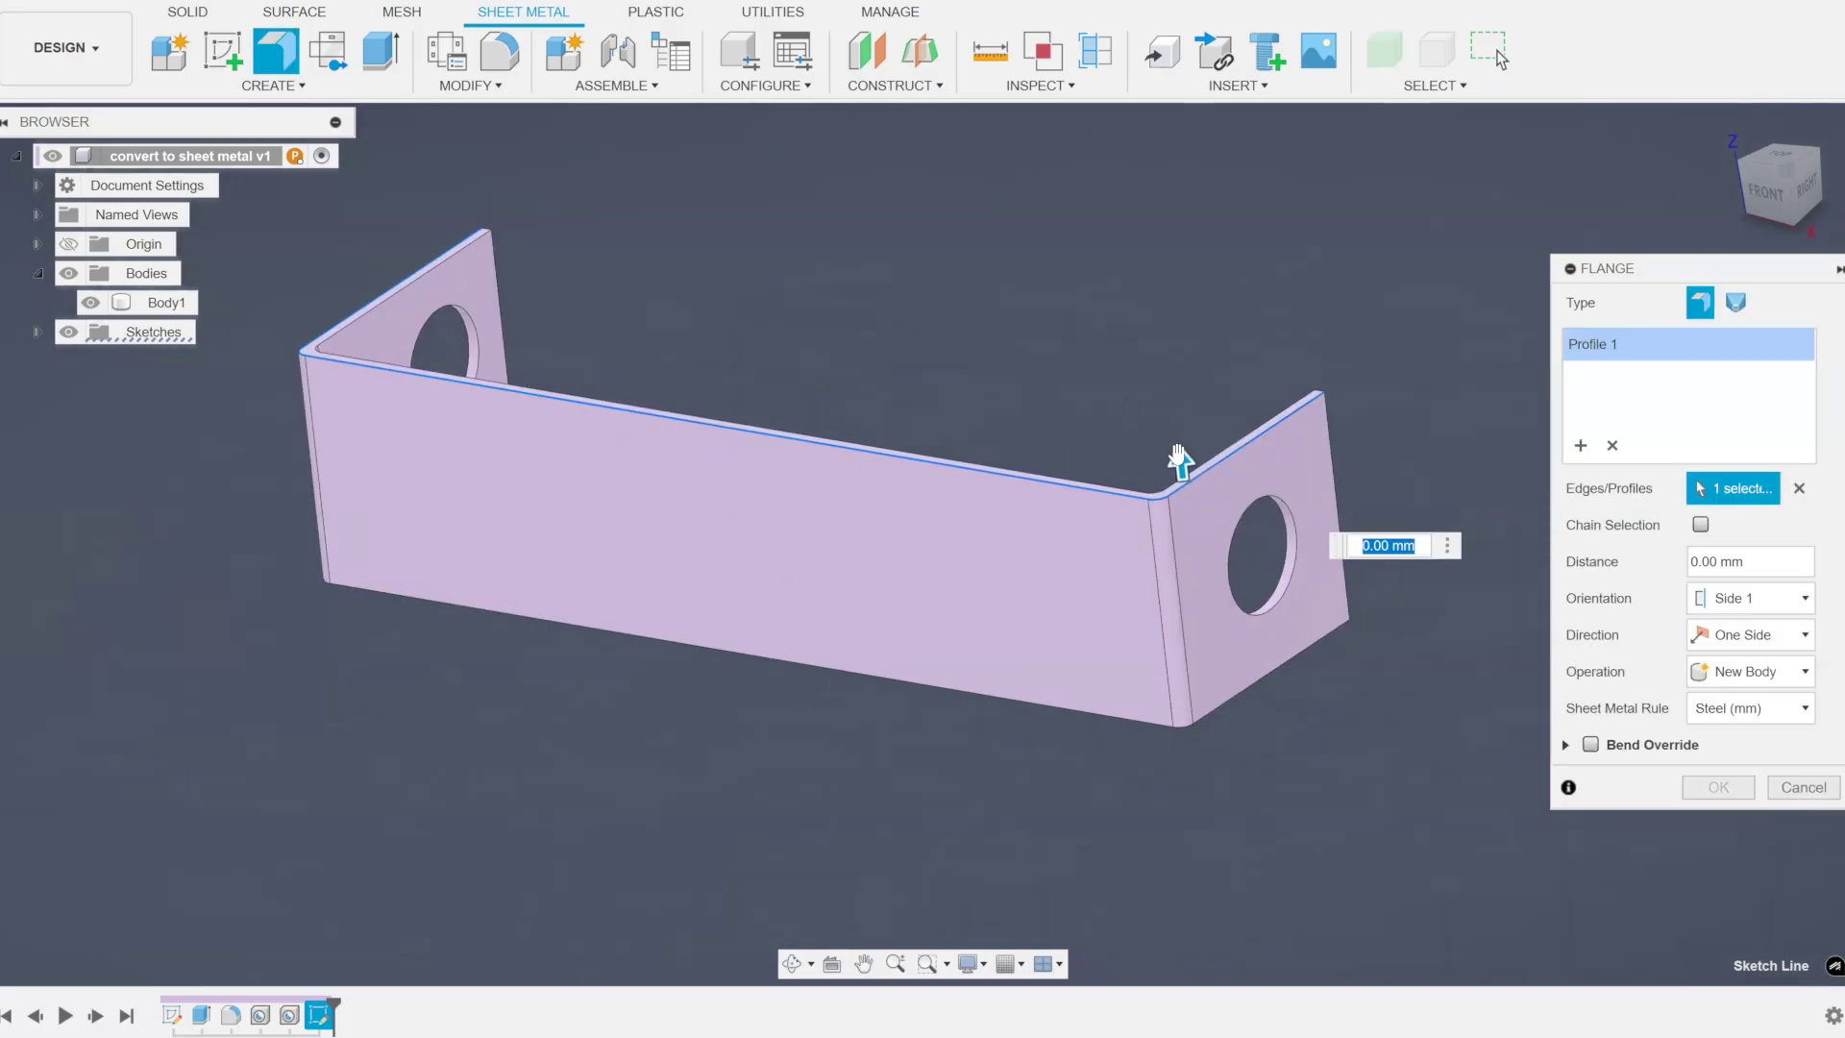
{"action": "left_click_drag", "start_coordinate": [1179, 461], "coordinate": [1169, 748]}
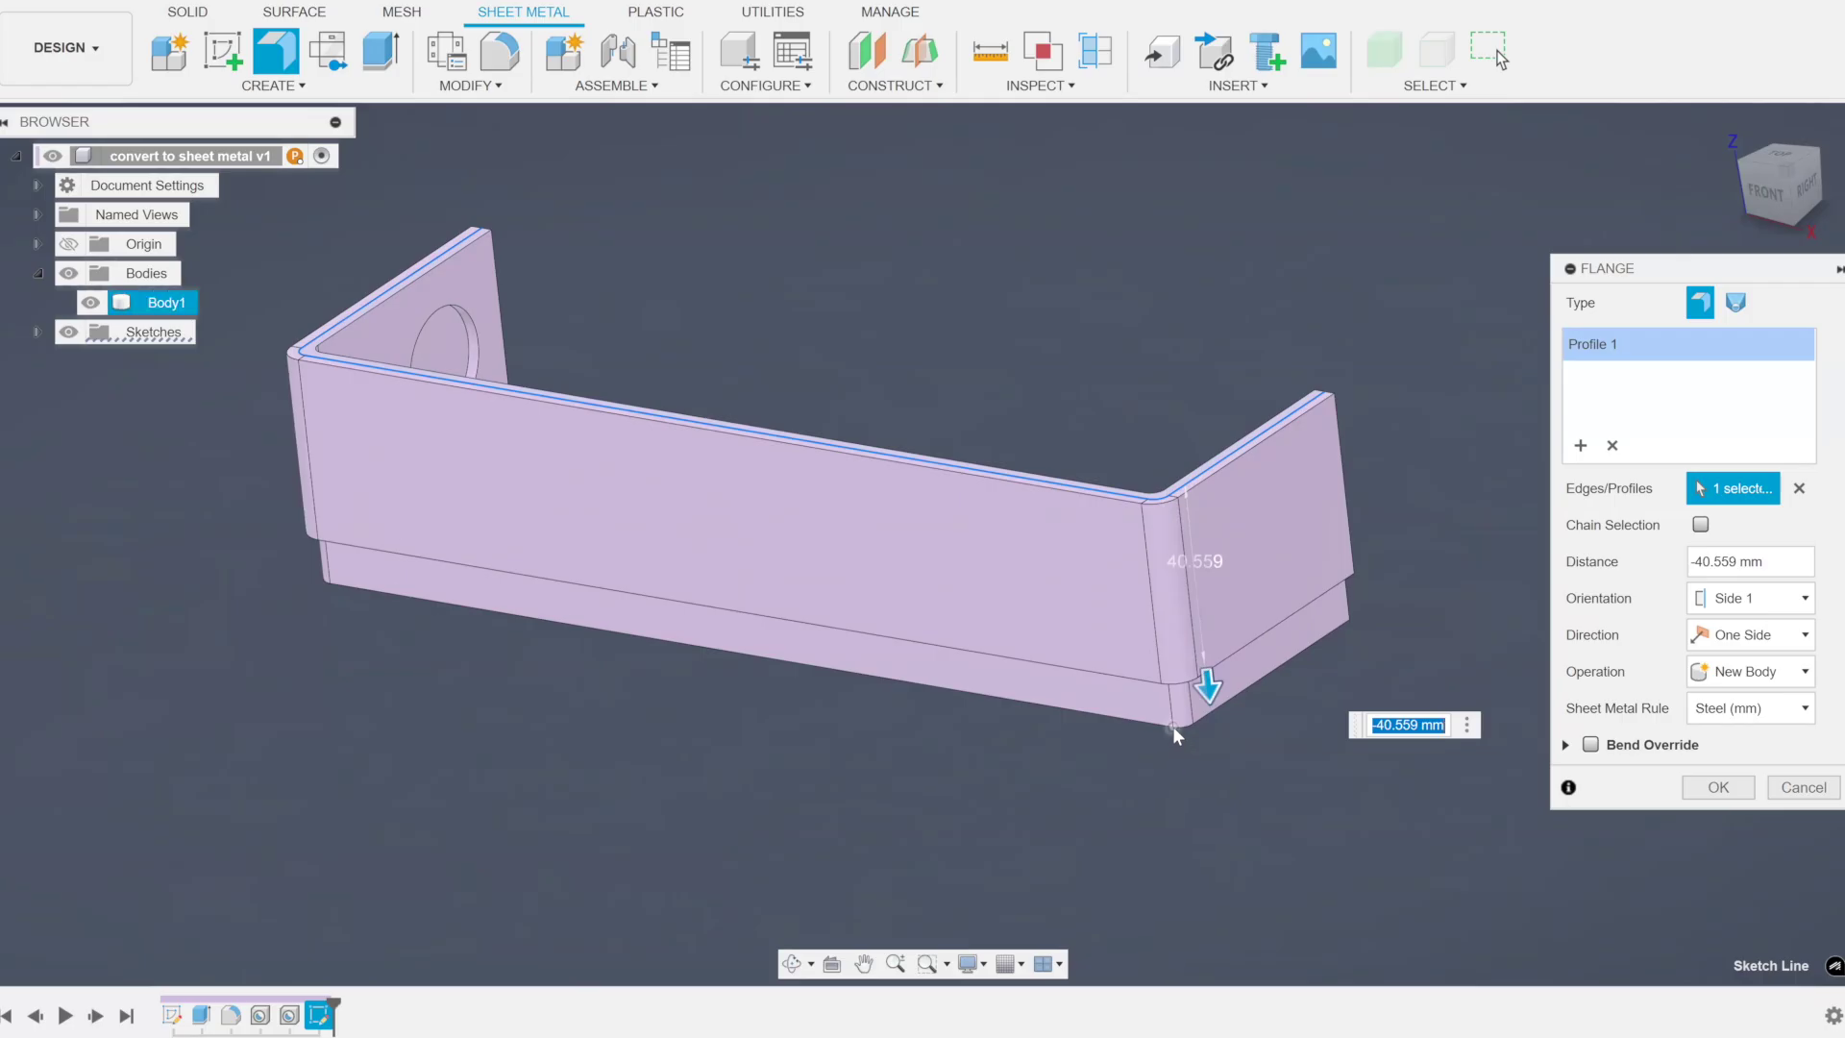
{"action": "left_click", "coordinate": [1172, 725]}
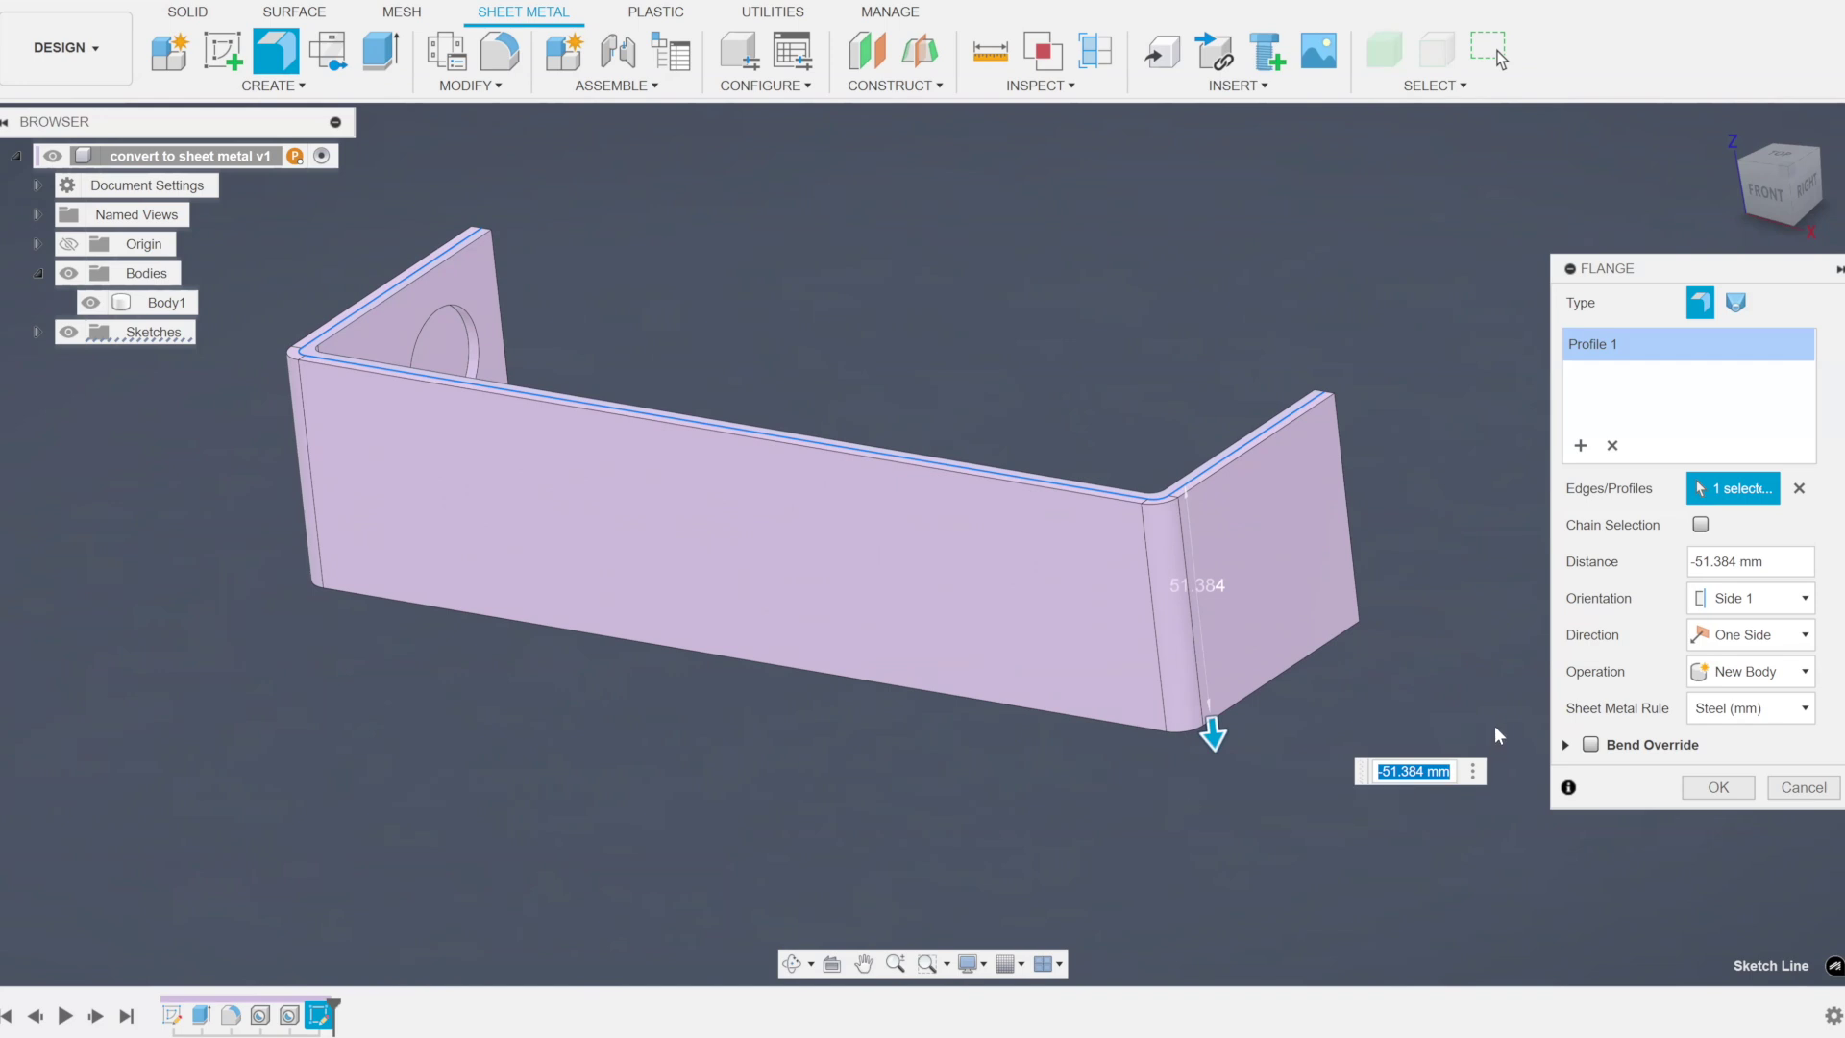
Flip the flange material to Side 2 and create it as new Body2
{"action": "left_click", "coordinate": [1754, 597]}
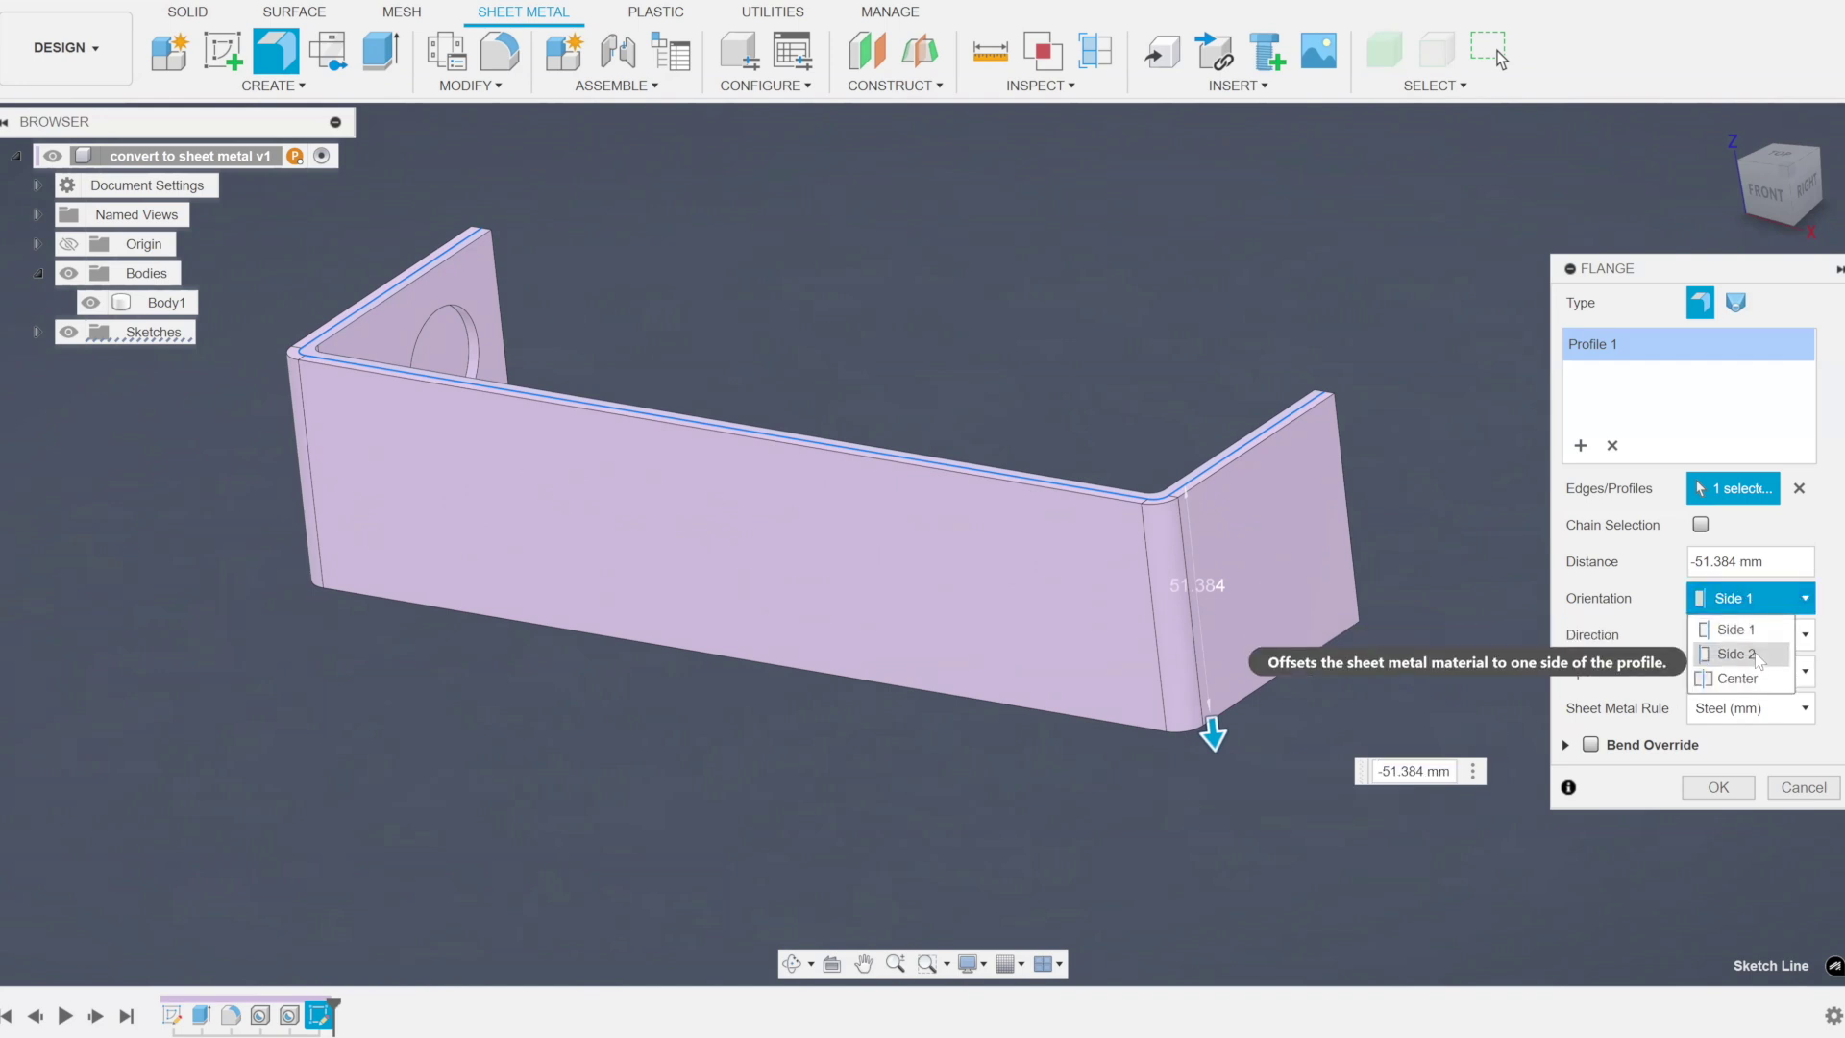
{"action": "left_click", "coordinate": [1755, 655]}
{"action": "middle_click_drag", "start_coordinate": [1221, 394], "coordinate": [1157, 583], "text": "shift"}
{"action": "scroll", "coordinate": [1345, 729], "scroll_direction": "up", "scroll_amount": 10}
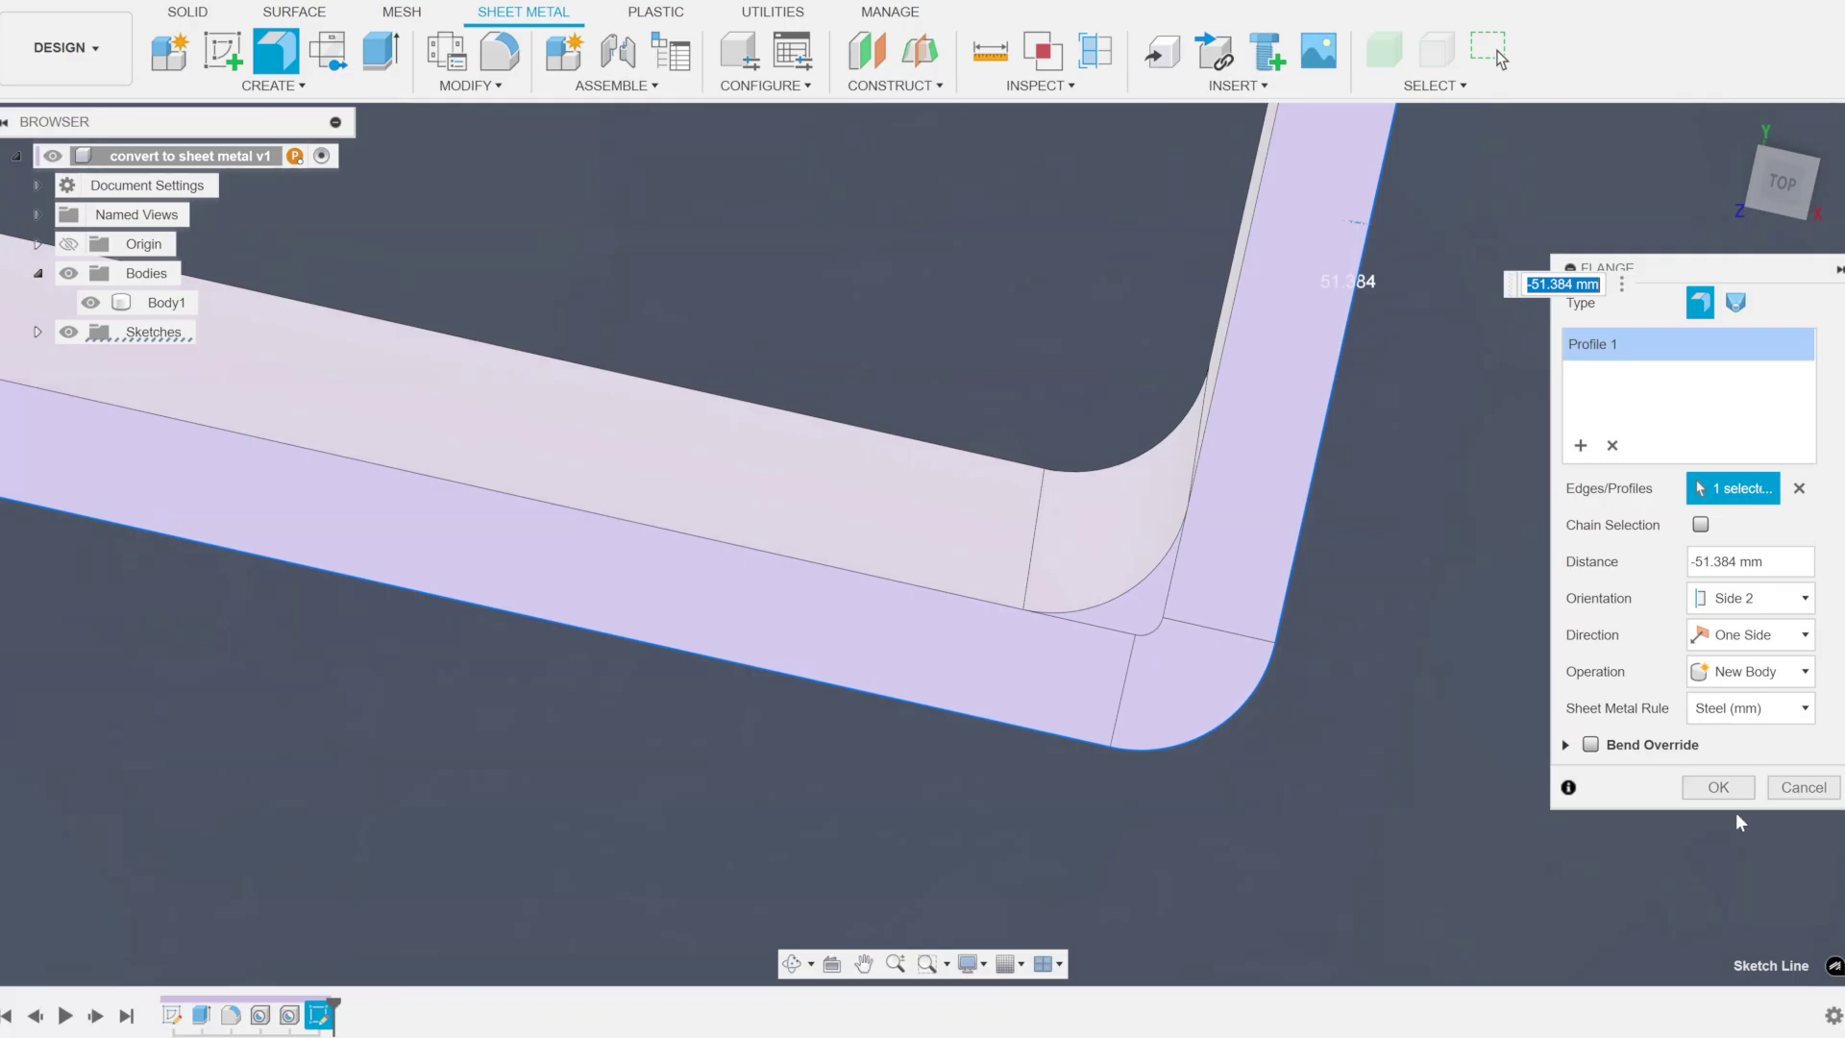
{"action": "scroll", "coordinate": [1480, 713], "scroll_direction": "down", "scroll_amount": 3}
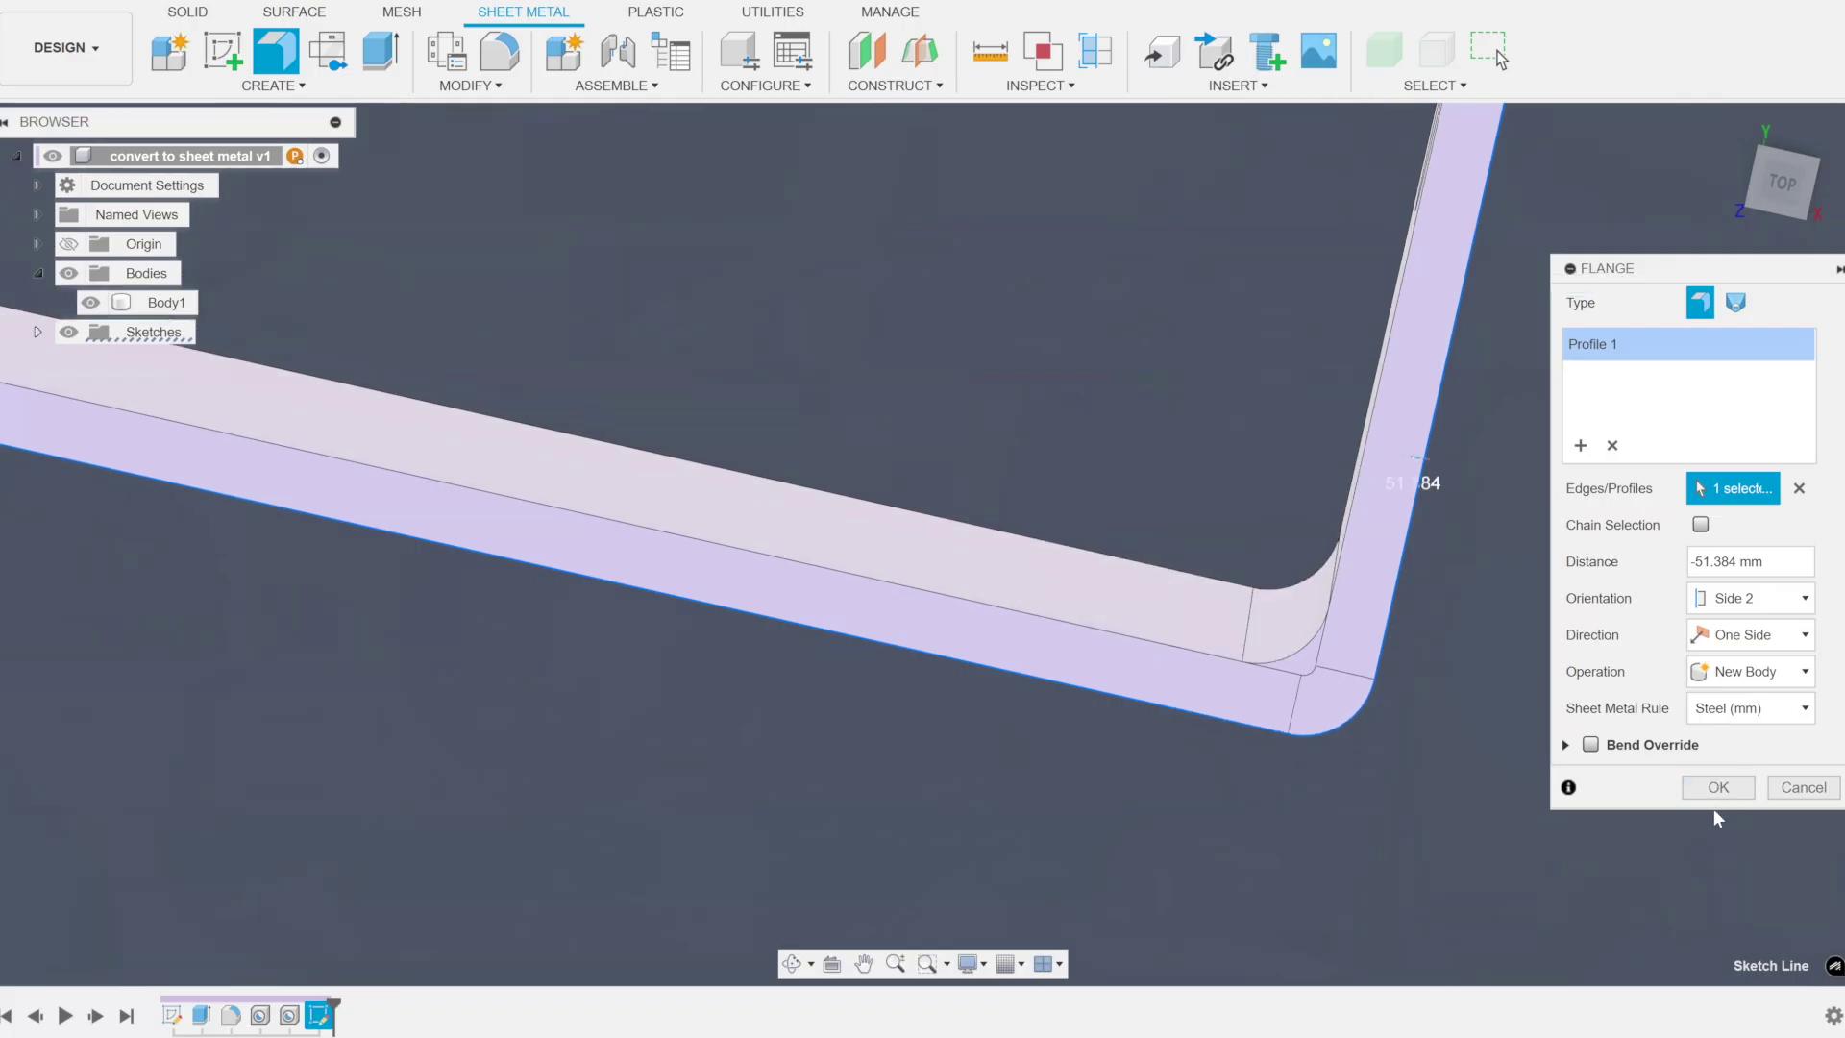
{"action": "left_click", "coordinate": [1716, 787]}
{"action": "middle_click_drag", "start_coordinate": [1416, 749], "coordinate": [821, 475], "text": "shift"}
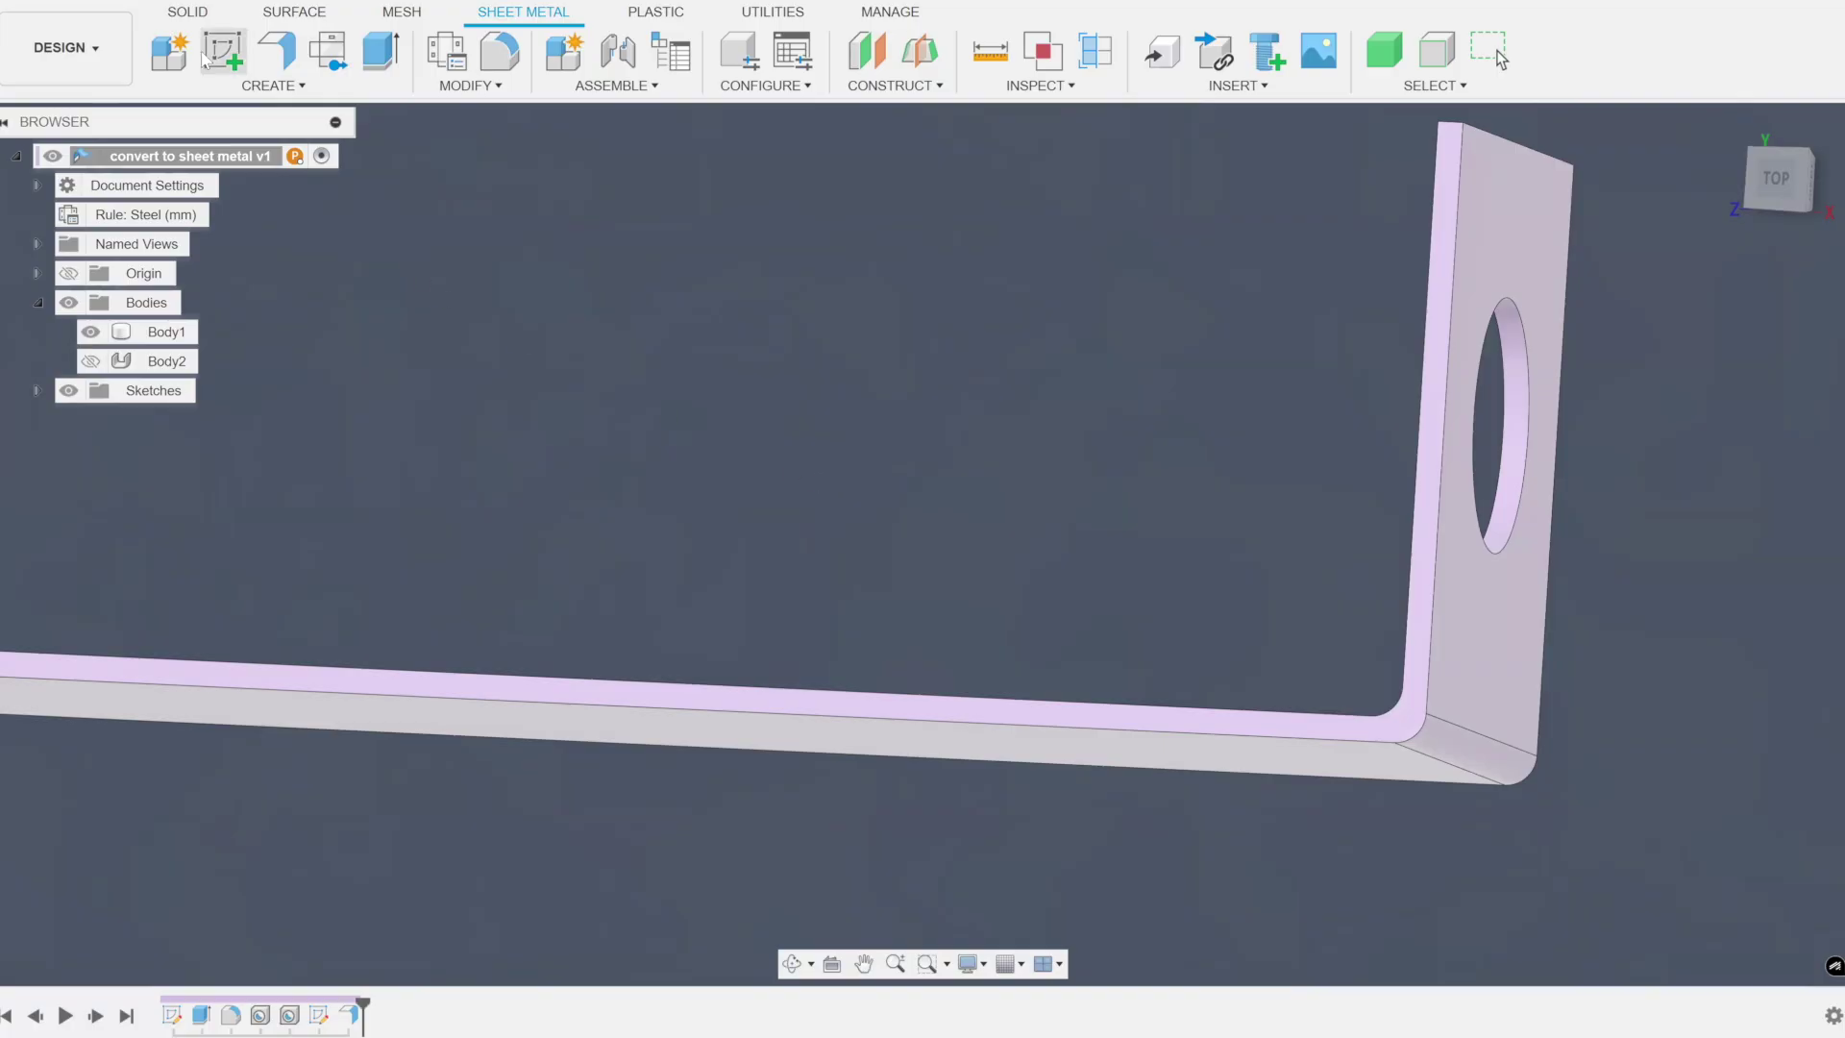
Sketch on the vertical flange's face, finish the sketch, and deselect Body2
{"action": "left_click", "coordinate": [207, 55]}
{"action": "left_click", "coordinate": [1491, 217]}
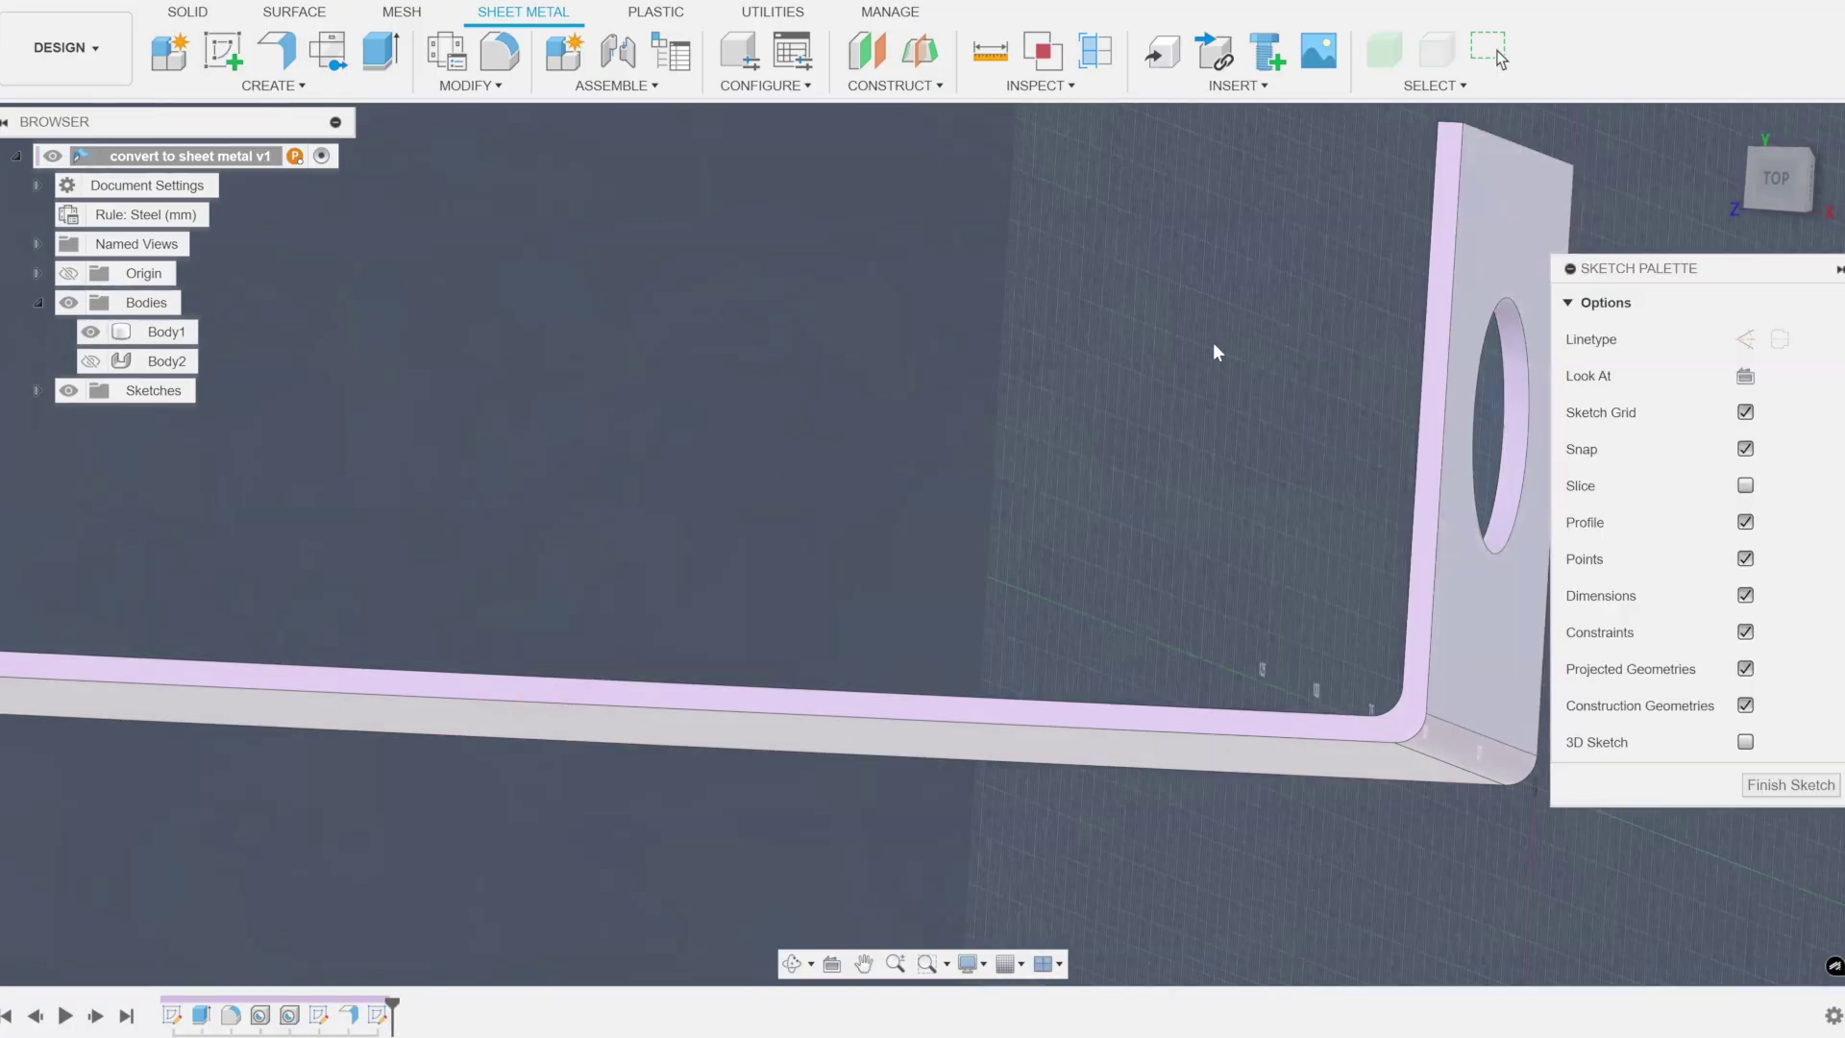
{"action": "left_click", "coordinate": [1789, 785]}
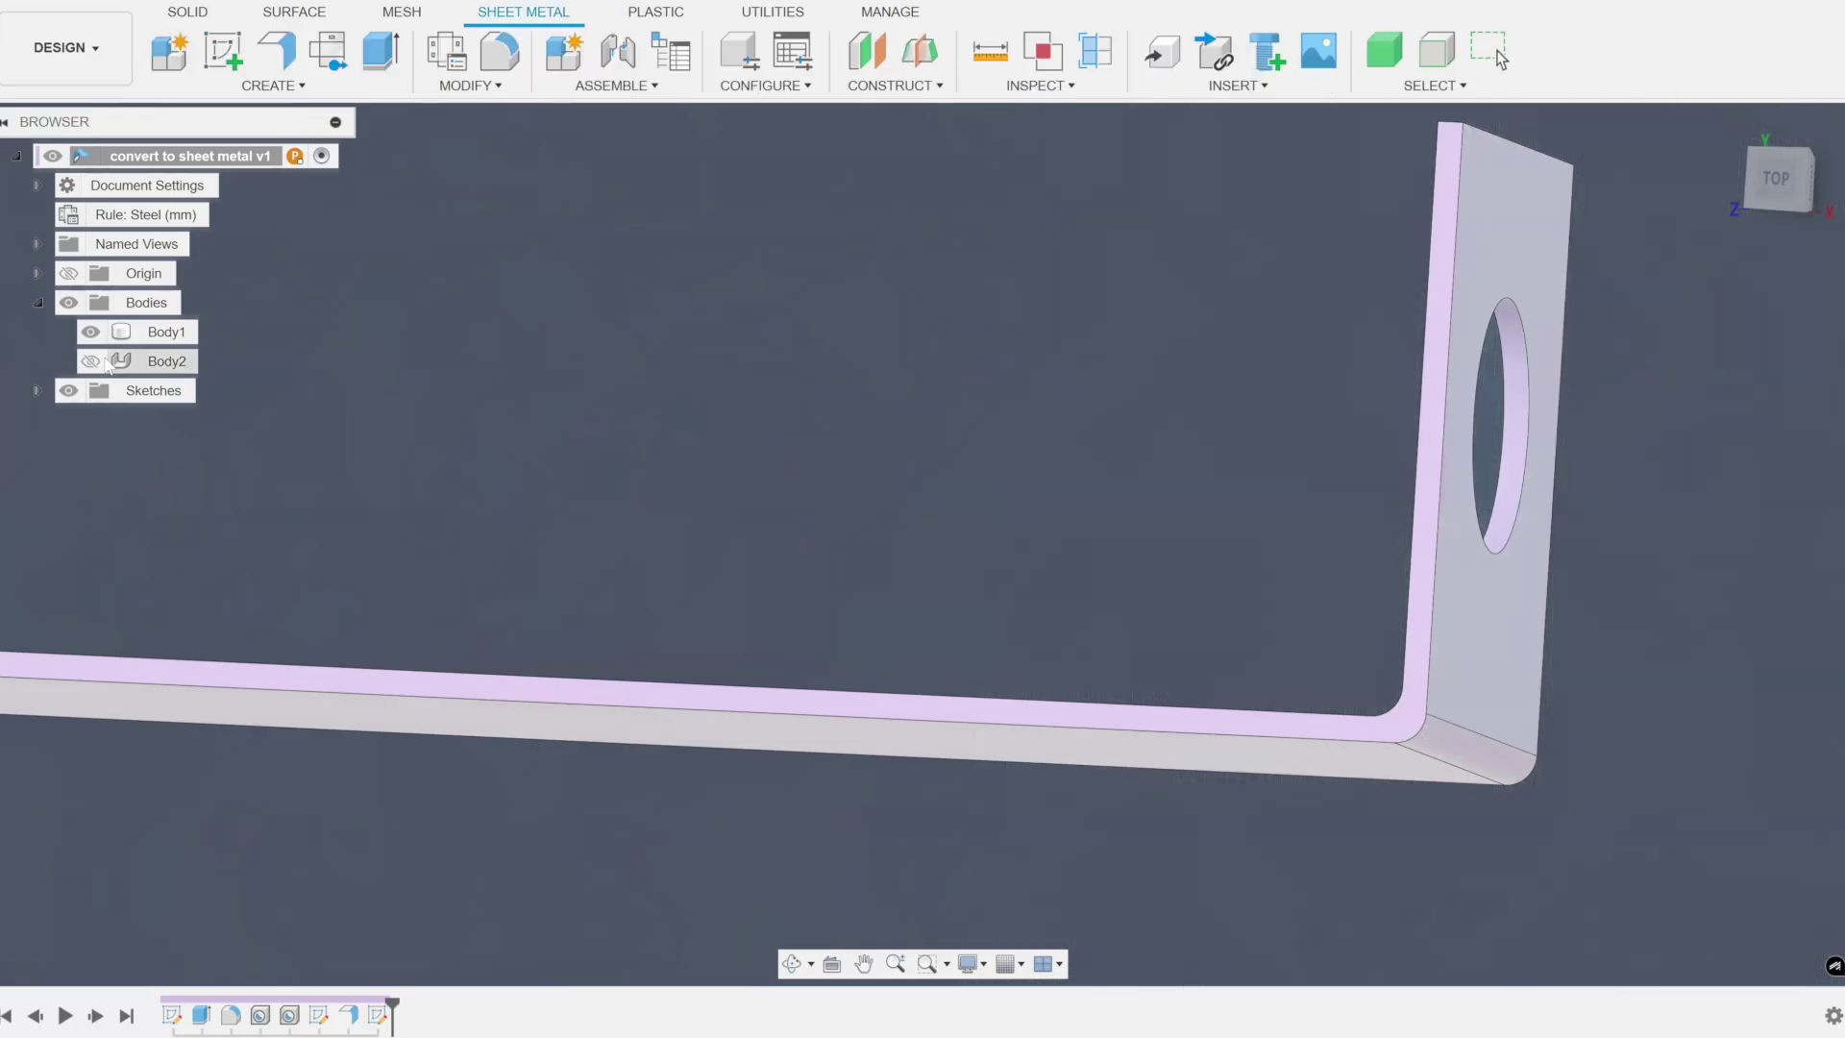
{"action": "left_click", "coordinate": [435, 429]}
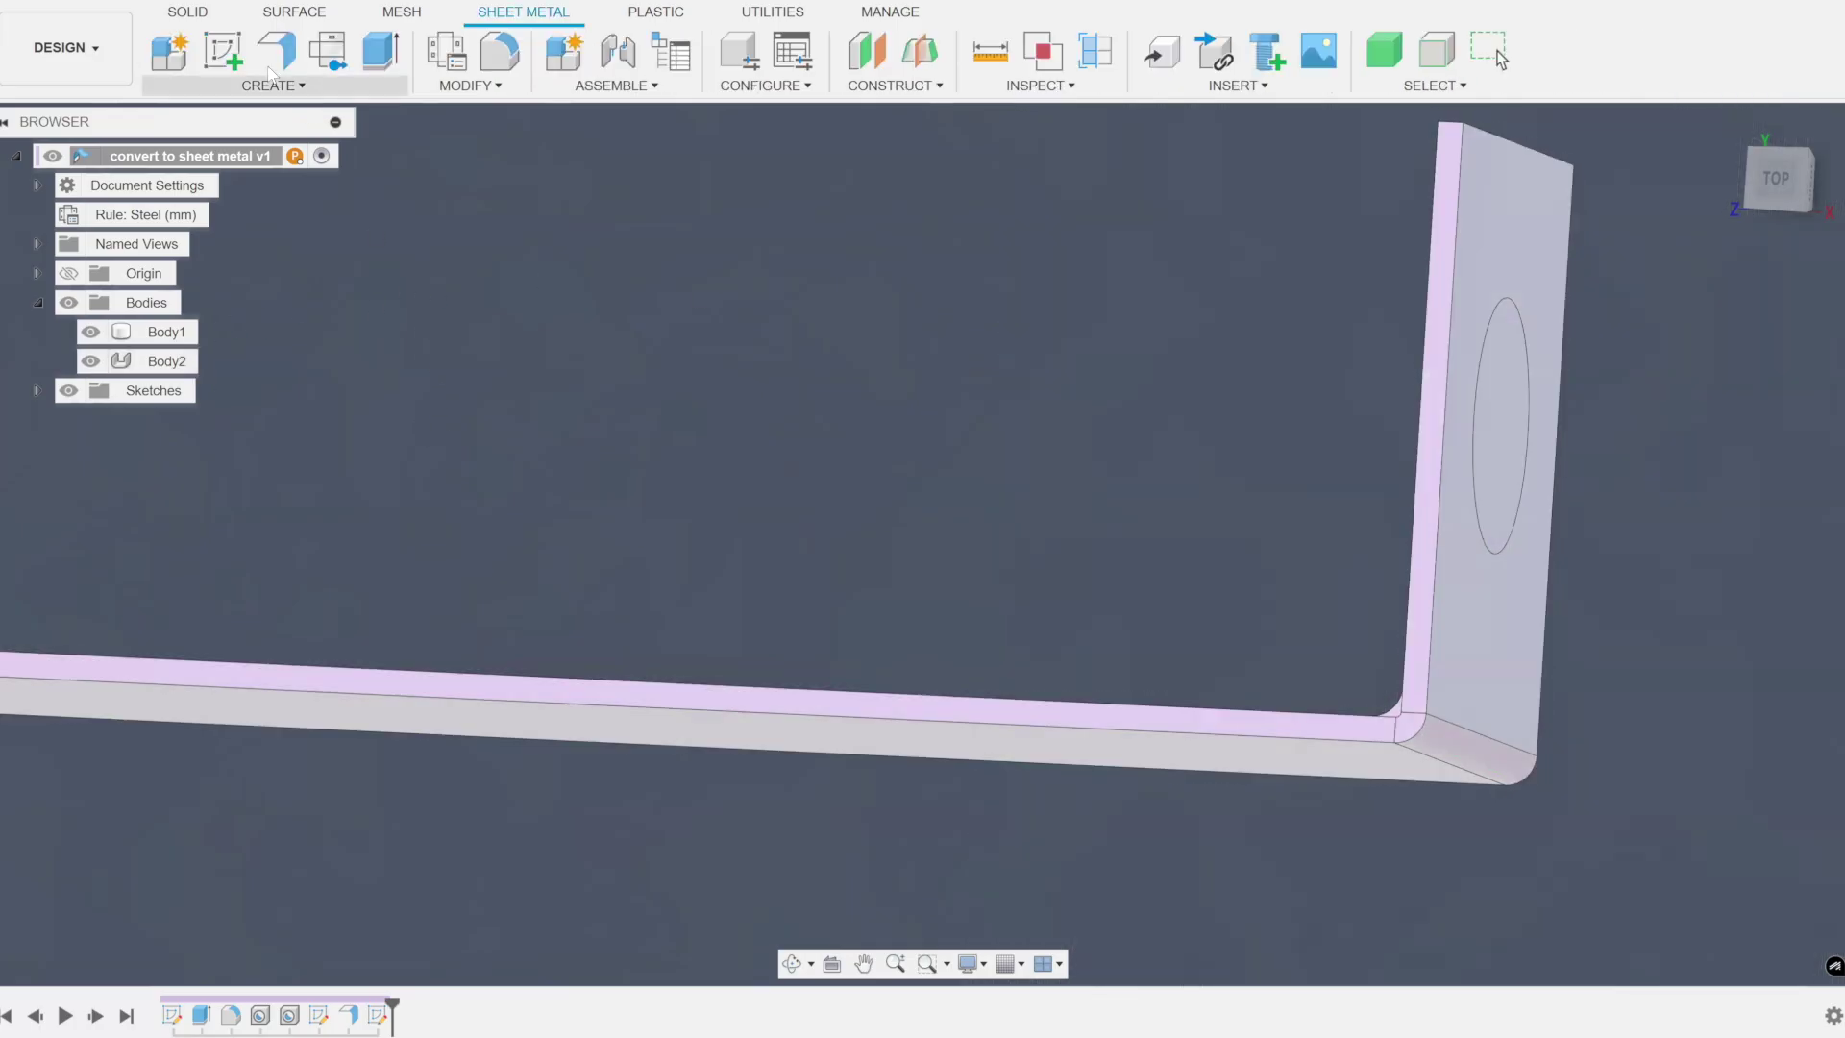
Extrude the sketched circle as a -6.947 mm cut through the upright flange
{"action": "left_click", "coordinate": [330, 50]}
{"action": "left_click", "coordinate": [381, 50]}
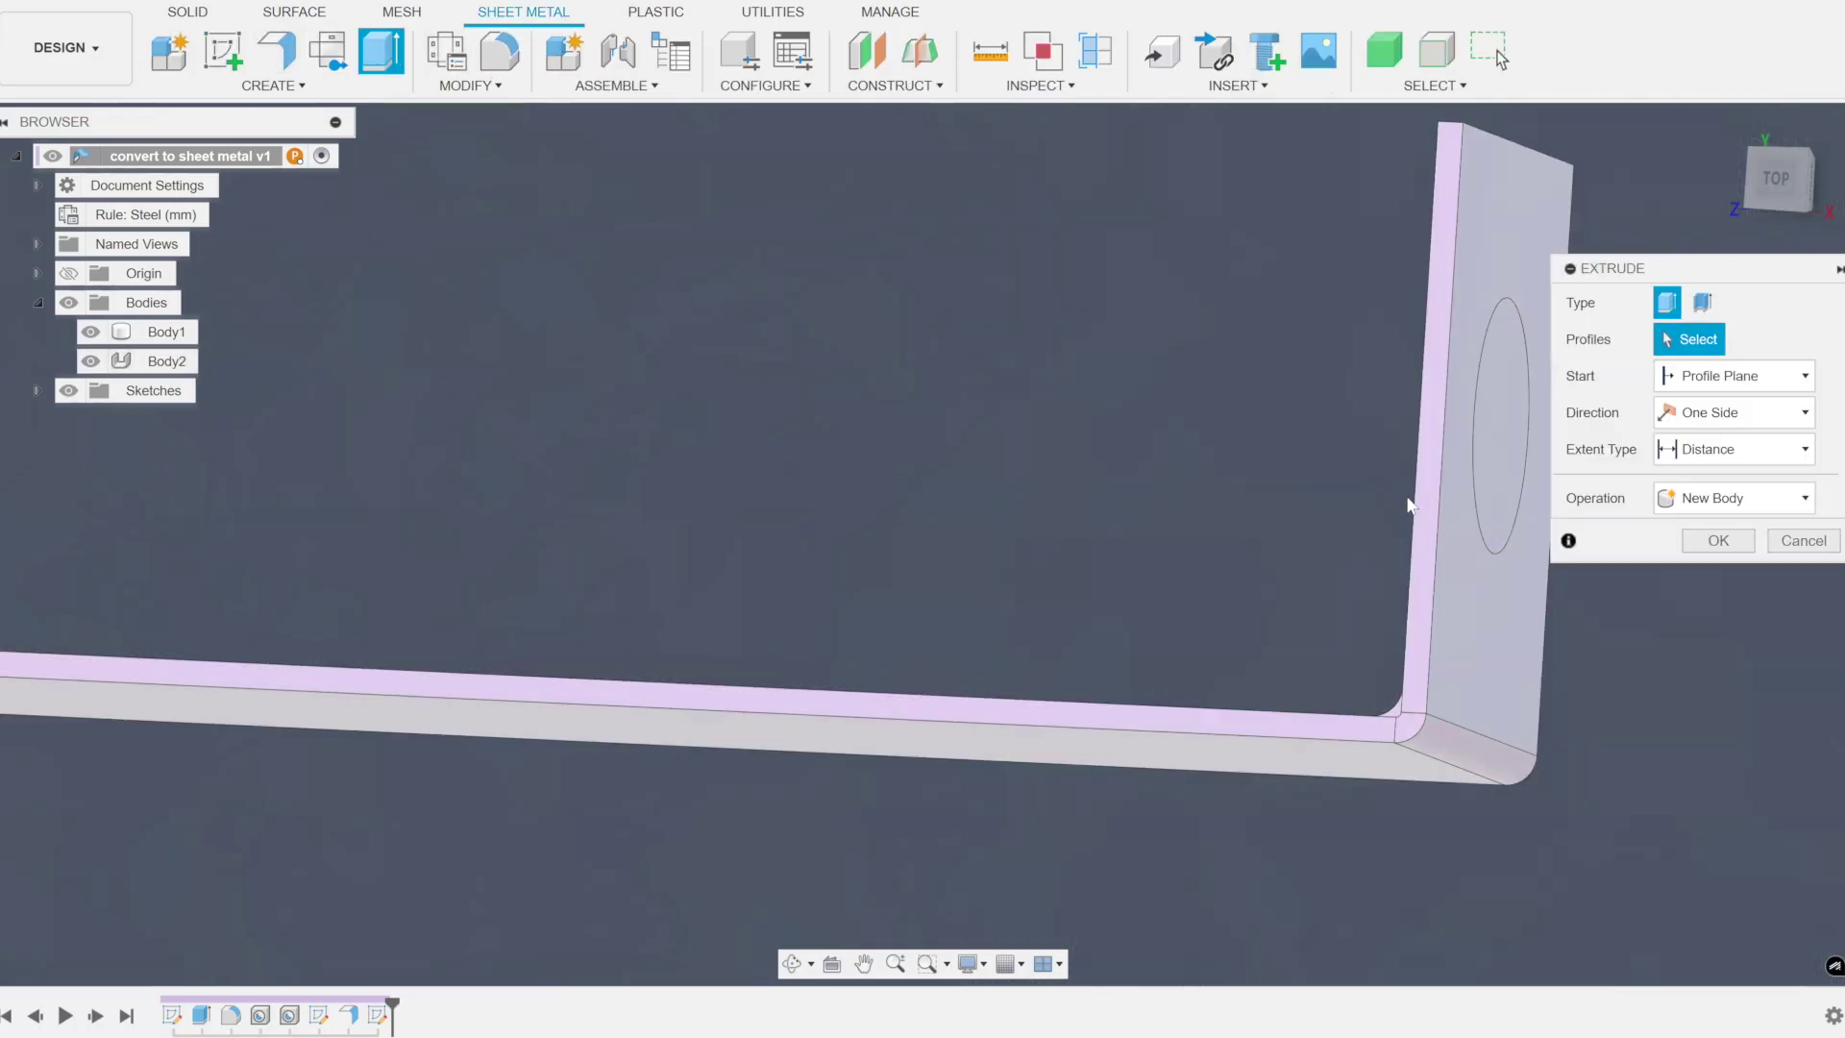
{"action": "left_click", "coordinate": [1517, 415]}
{"action": "middle_click_drag", "start_coordinate": [1524, 433], "coordinate": [1186, 465]}
{"action": "left_click_drag", "start_coordinate": [1189, 473], "coordinate": [1071, 473]}
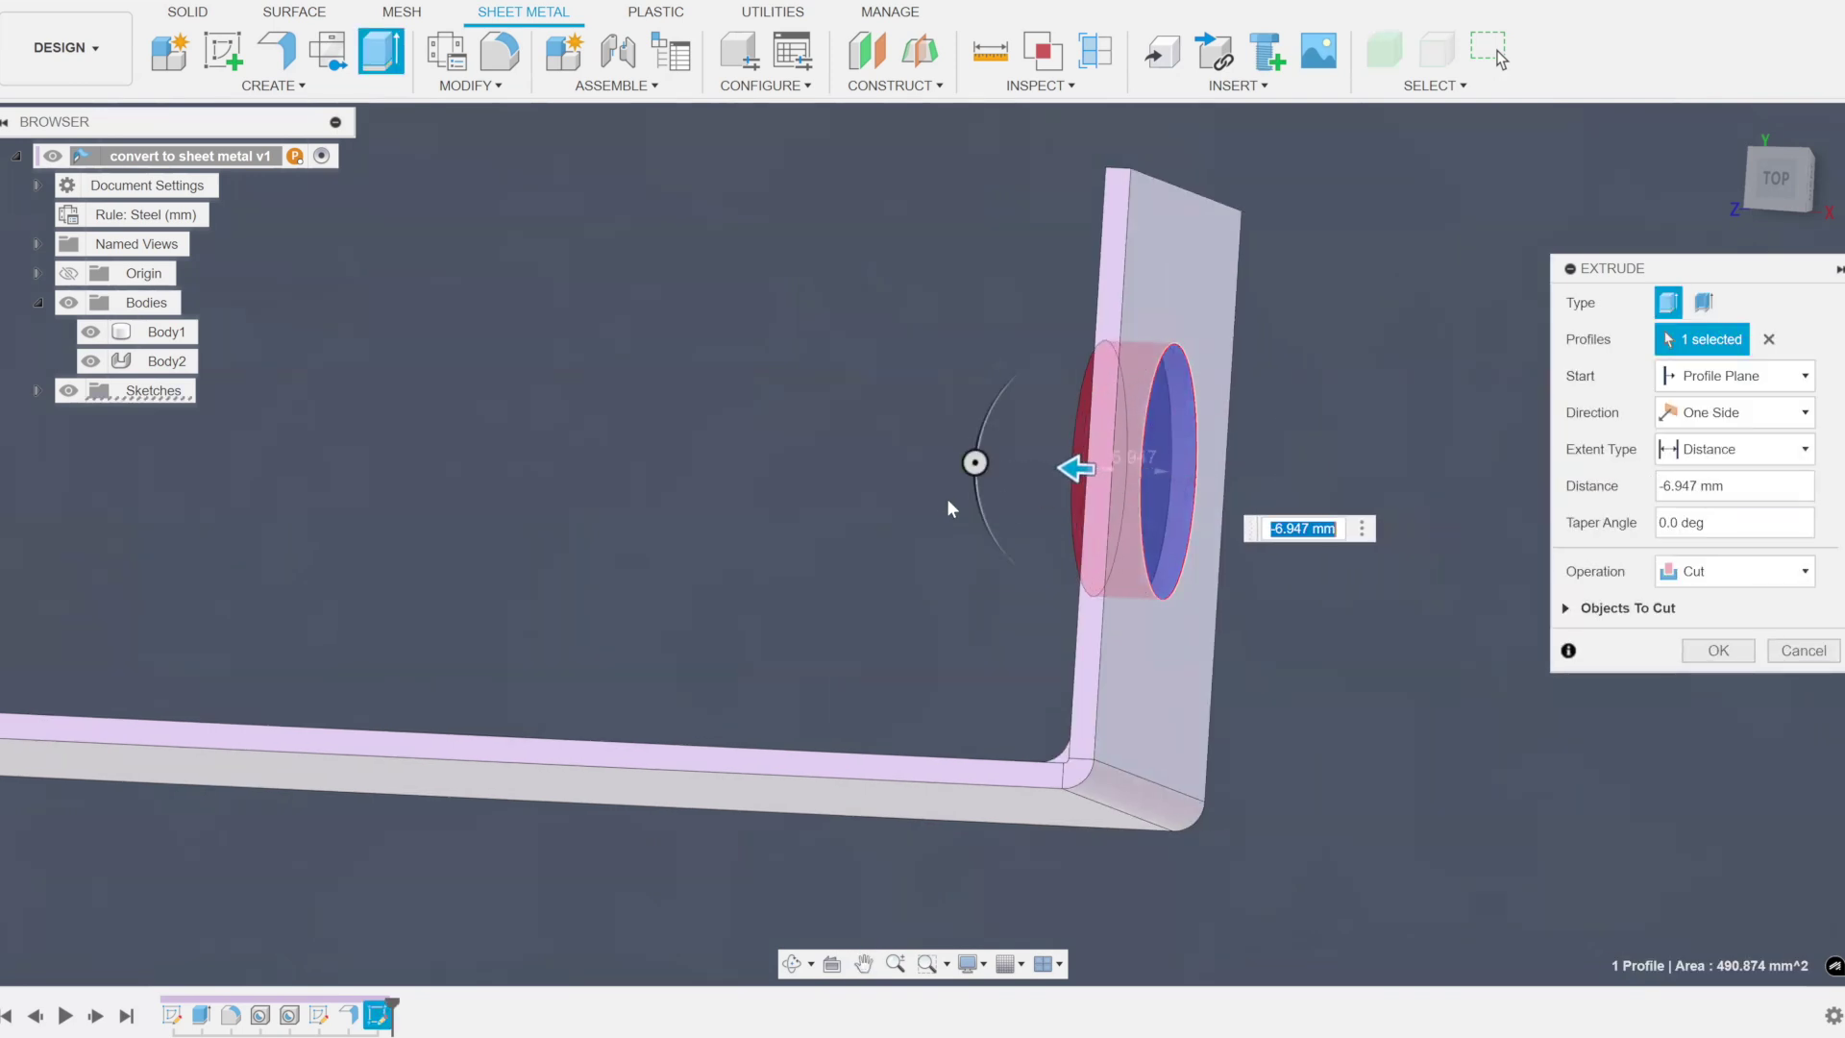
{"action": "mouse_move", "coordinate": [1071, 474]}
{"action": "middle_mouse_down", "text": "shift"}
{"action": "mouse_move", "coordinate": [1009, 514]}
{"action": "mouse_move", "coordinate": [1137, 481]}
{"action": "mouse_move", "coordinate": [1085, 490]}
{"action": "middle_mouse_up", "text": "shift"}
{"action": "left_click", "coordinate": [1717, 650]}
{"action": "scroll", "coordinate": [1676, 650], "scroll_direction": "down", "scroll_amount": 5}
Hide and reshow Body1 and Body2 to compare the two bodies
{"action": "left_click", "coordinate": [92, 362]}
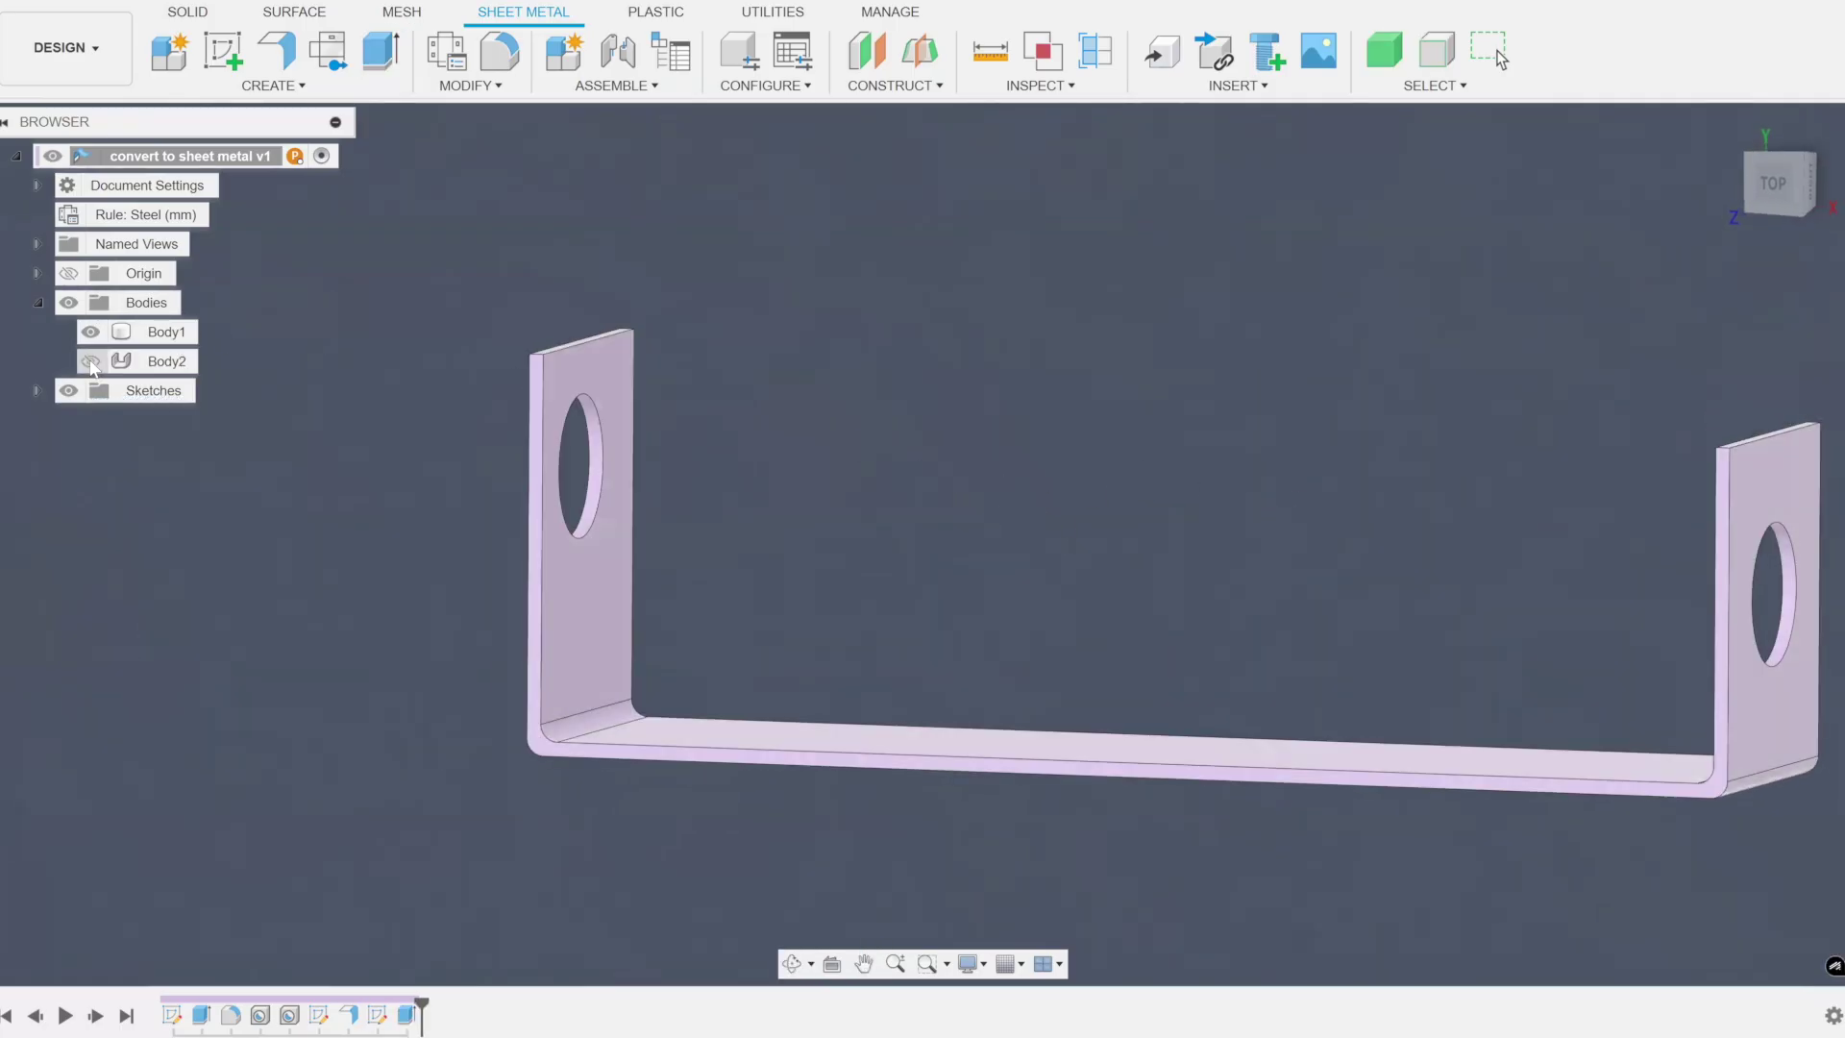
{"action": "left_click", "coordinate": [91, 333]}
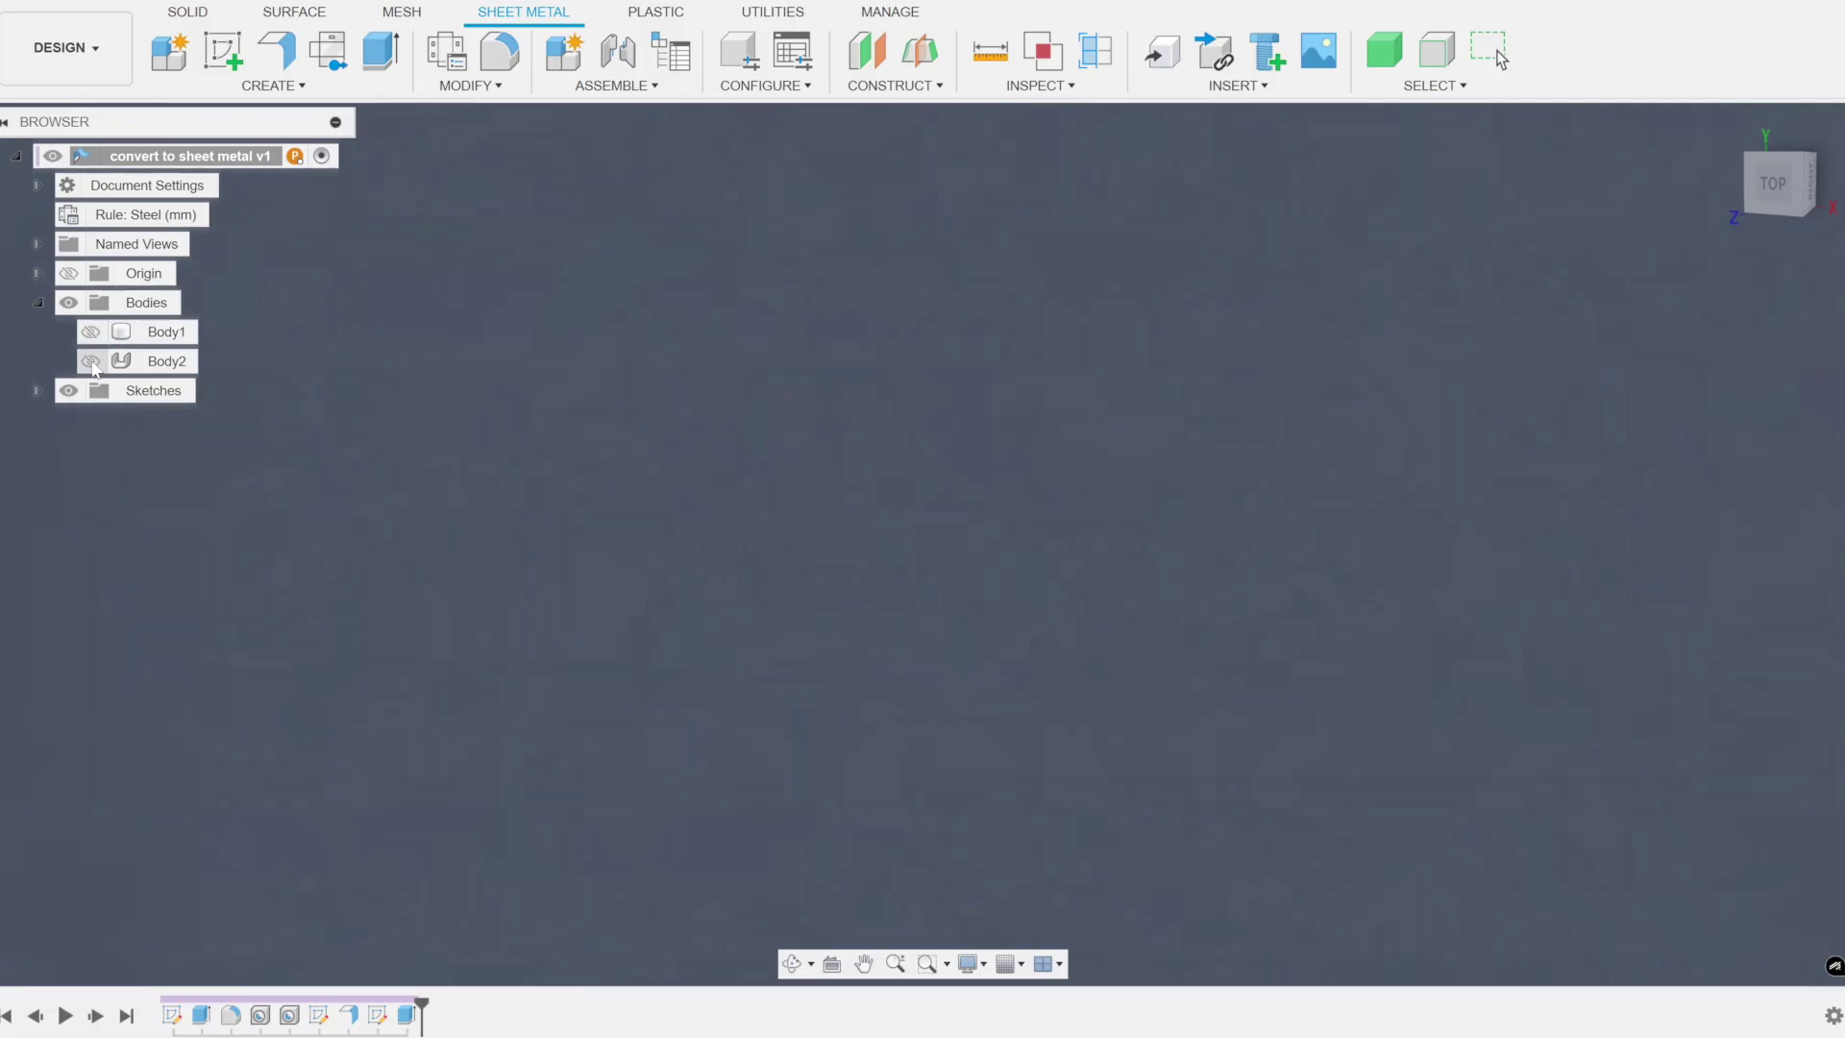
{"action": "left_click", "coordinate": [92, 361]}
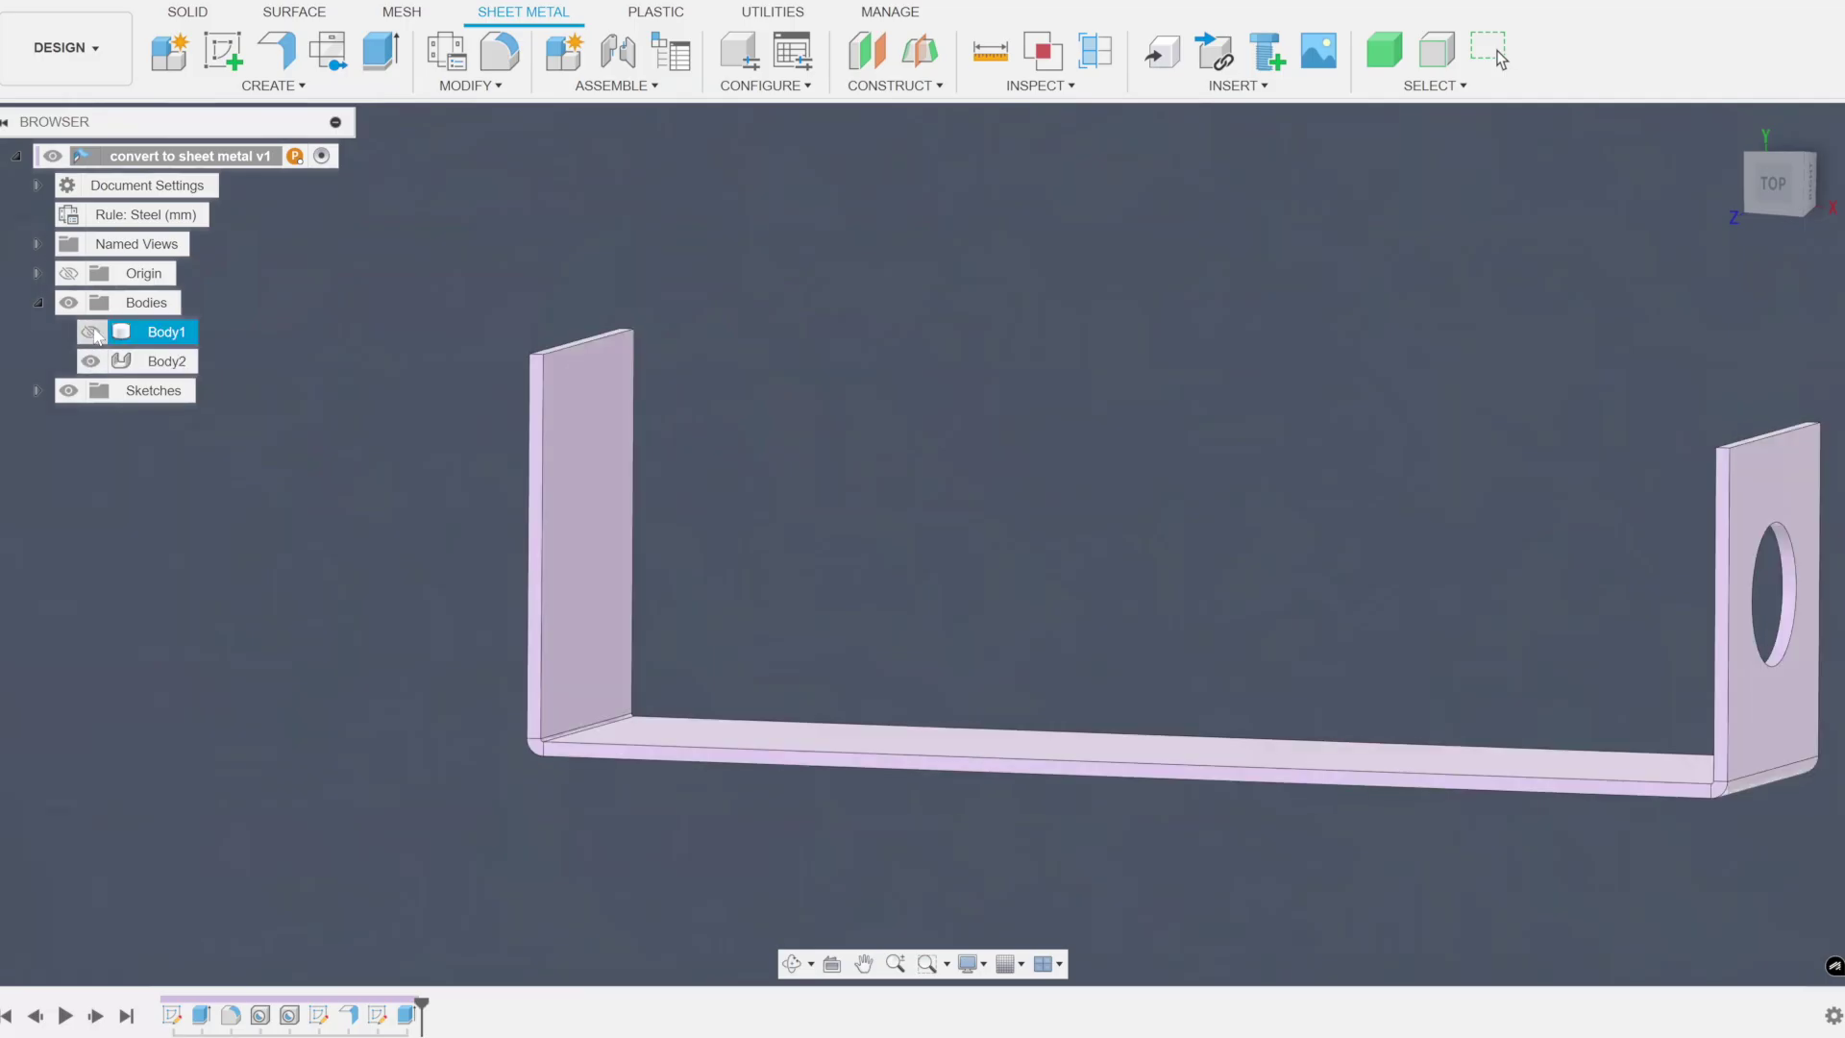
{"action": "left_click", "coordinate": [91, 333]}
{"action": "middle_click_drag", "start_coordinate": [371, 363], "coordinate": [690, 406], "text": "shift"}
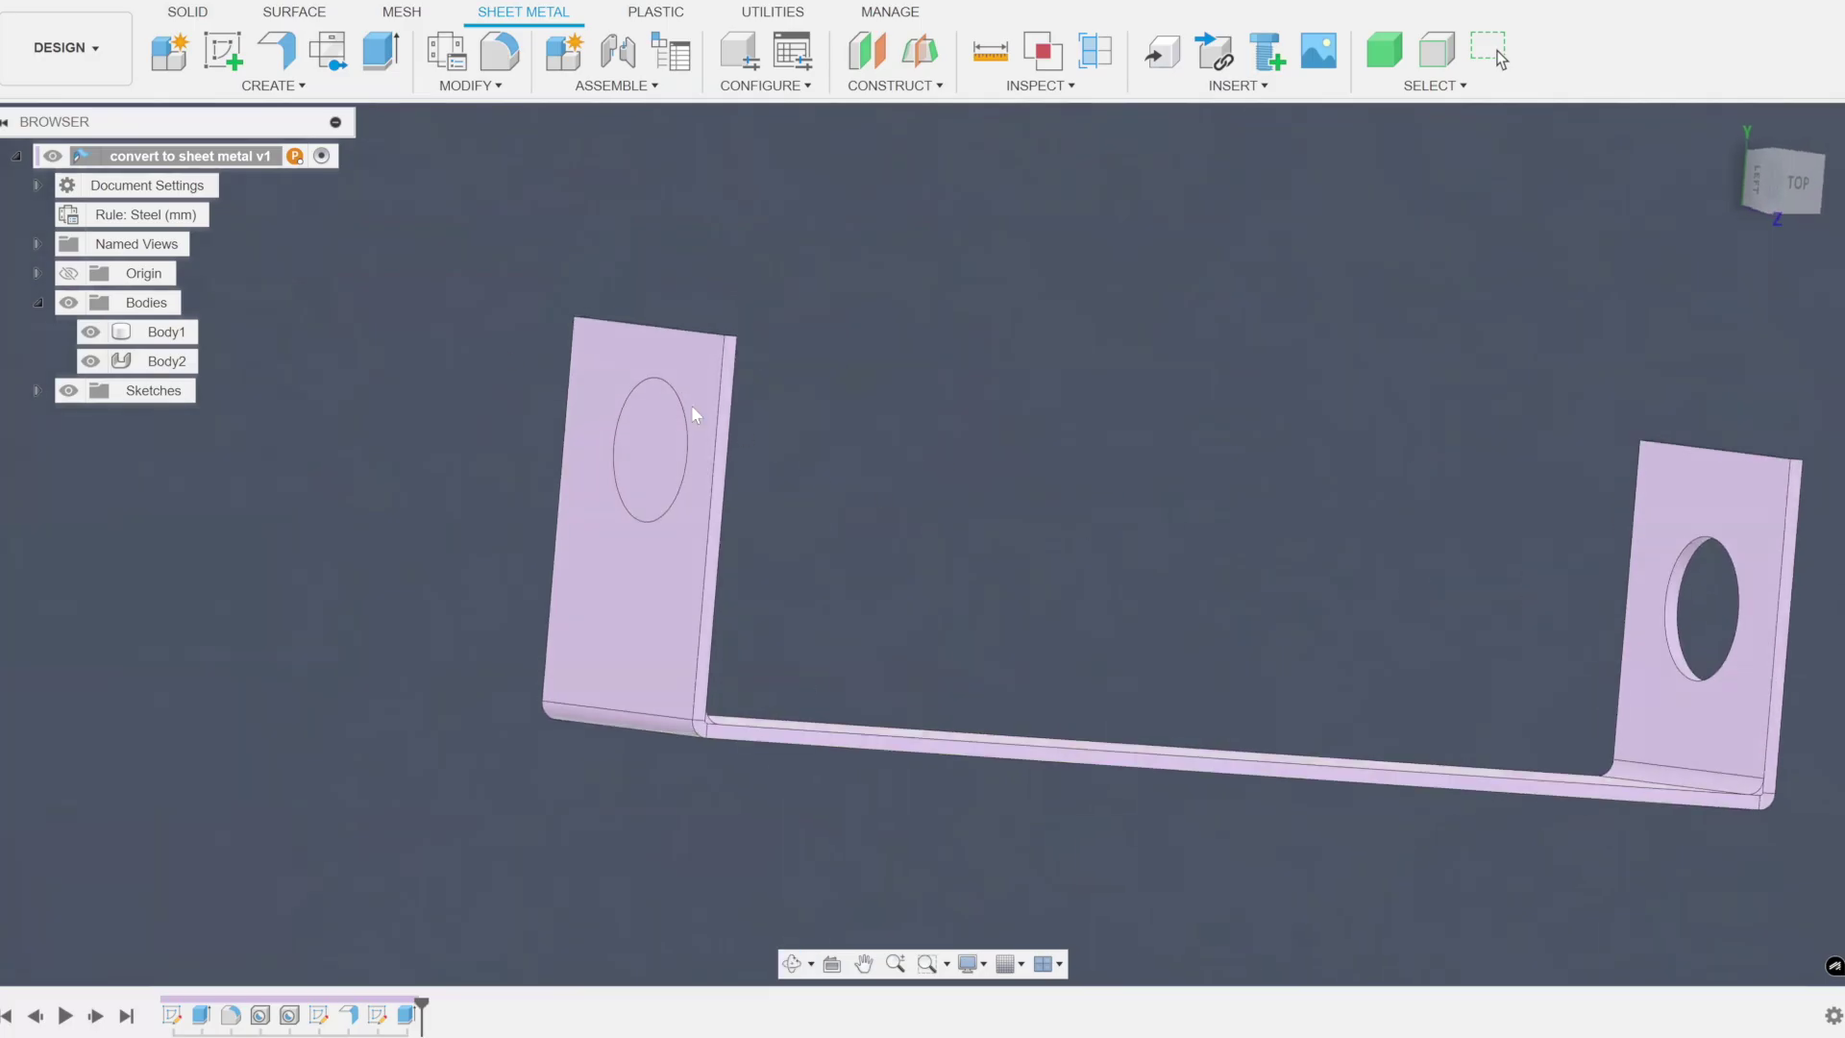
Leave Body1 hidden with only Body2 visible, viewed from its long side
{"action": "left_click", "coordinate": [91, 363]}
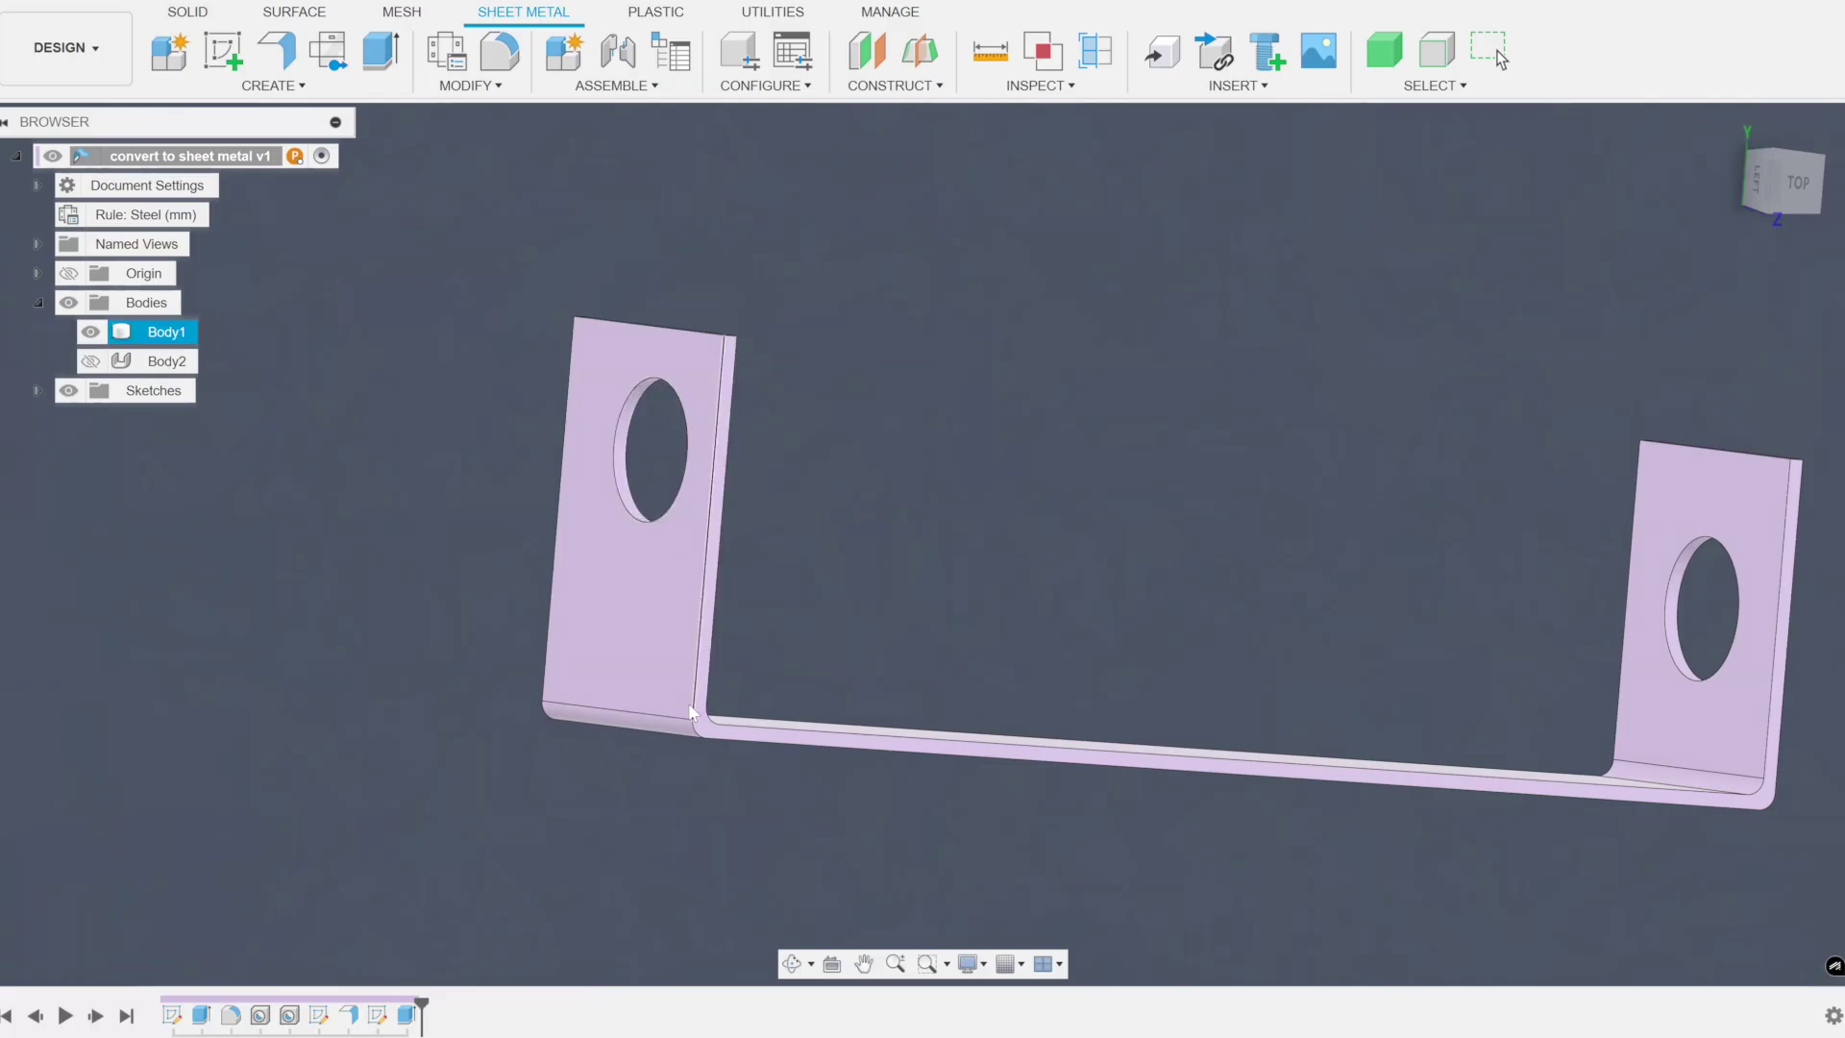
{"action": "left_click", "coordinate": [90, 360]}
{"action": "left_click", "coordinate": [90, 331]}
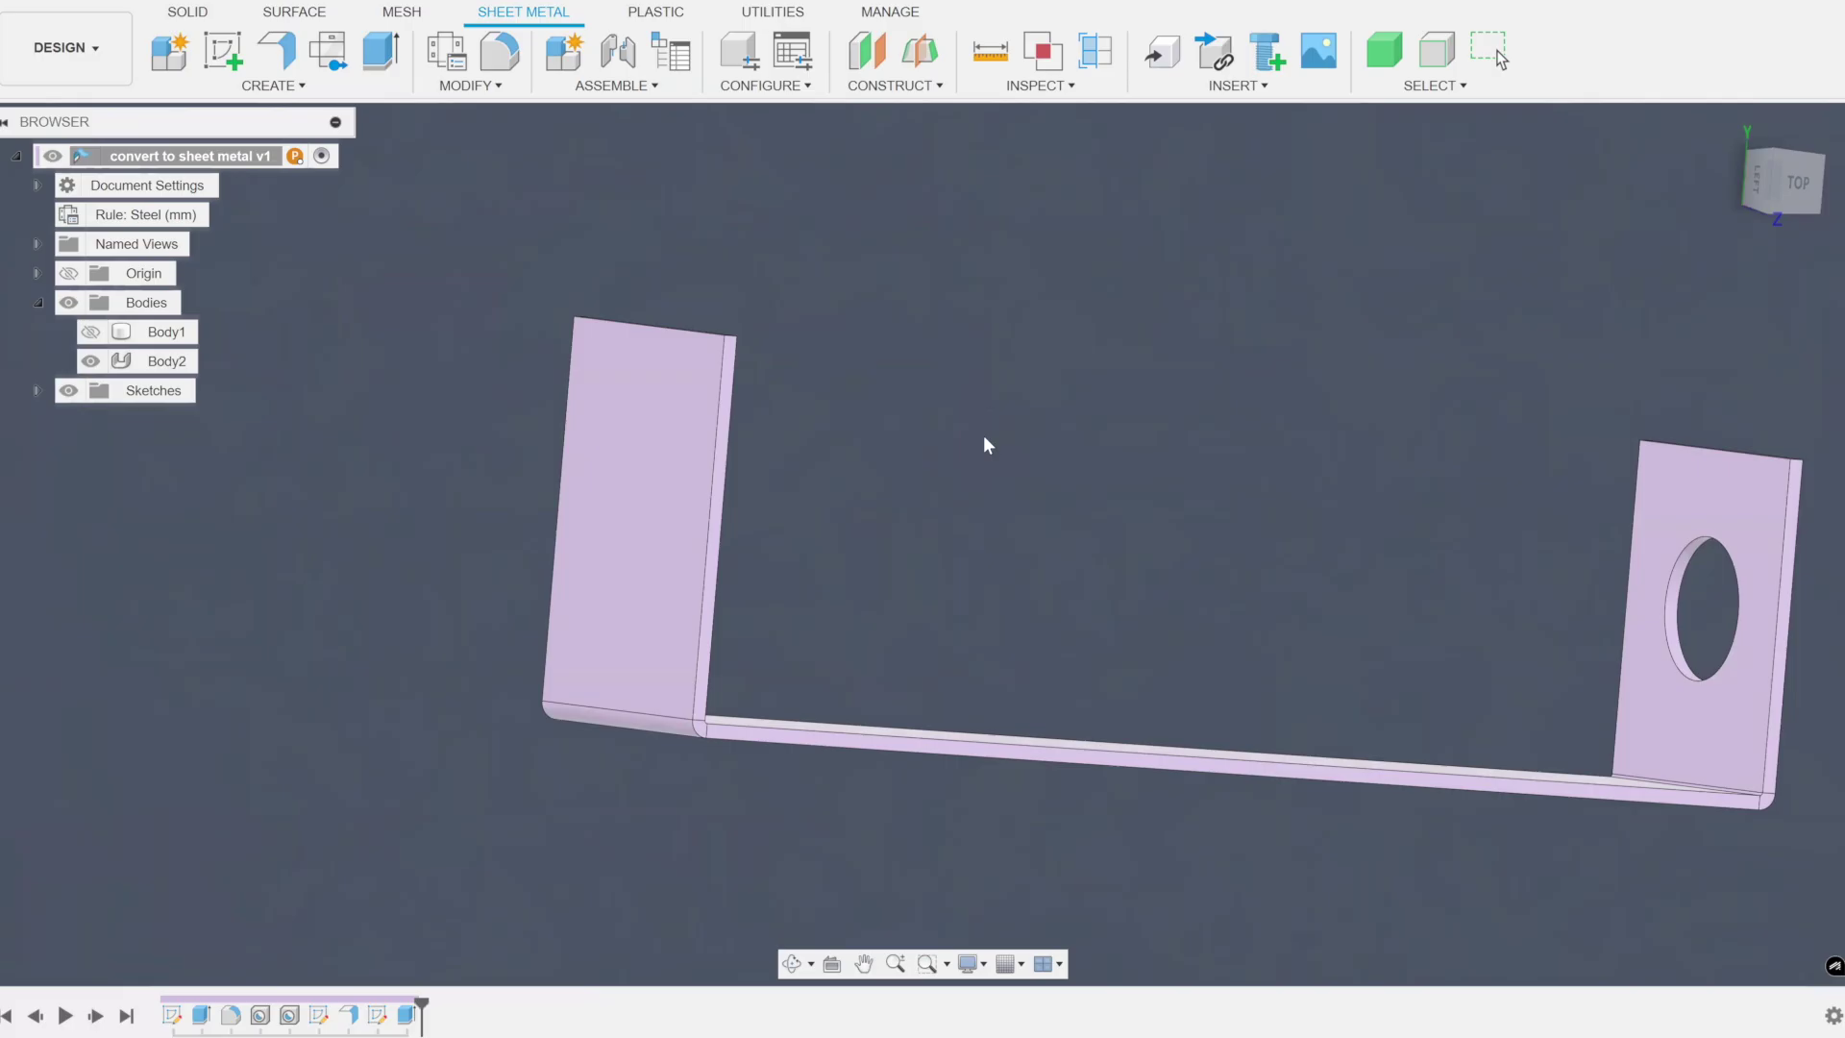
{"action": "middle_click_drag", "start_coordinate": [1076, 406], "coordinate": [753, 486], "text": "shift"}
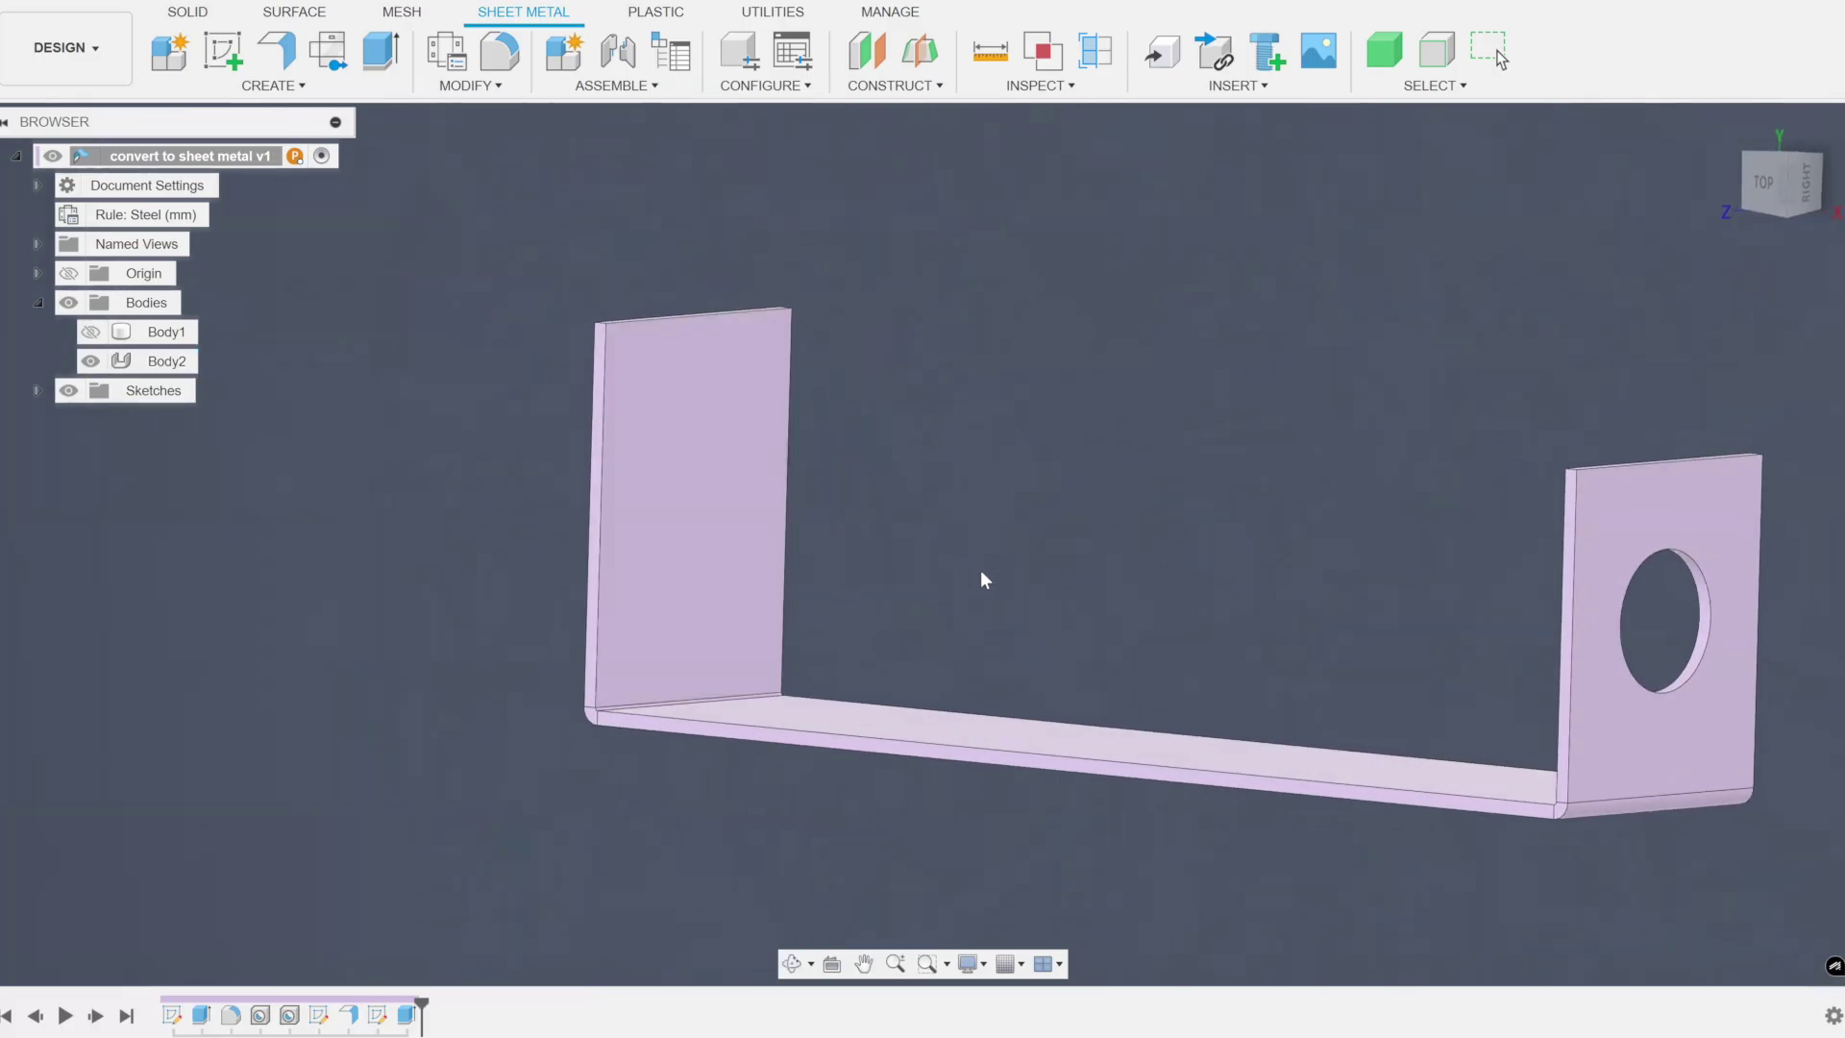
{"action": "middle_click_drag", "start_coordinate": [1026, 555], "coordinate": [1163, 317], "text": "shift"}
Unfold Body2 into a flat pattern fixed on its long face, then finish the flat pattern
{"action": "left_click", "coordinate": [328, 50]}
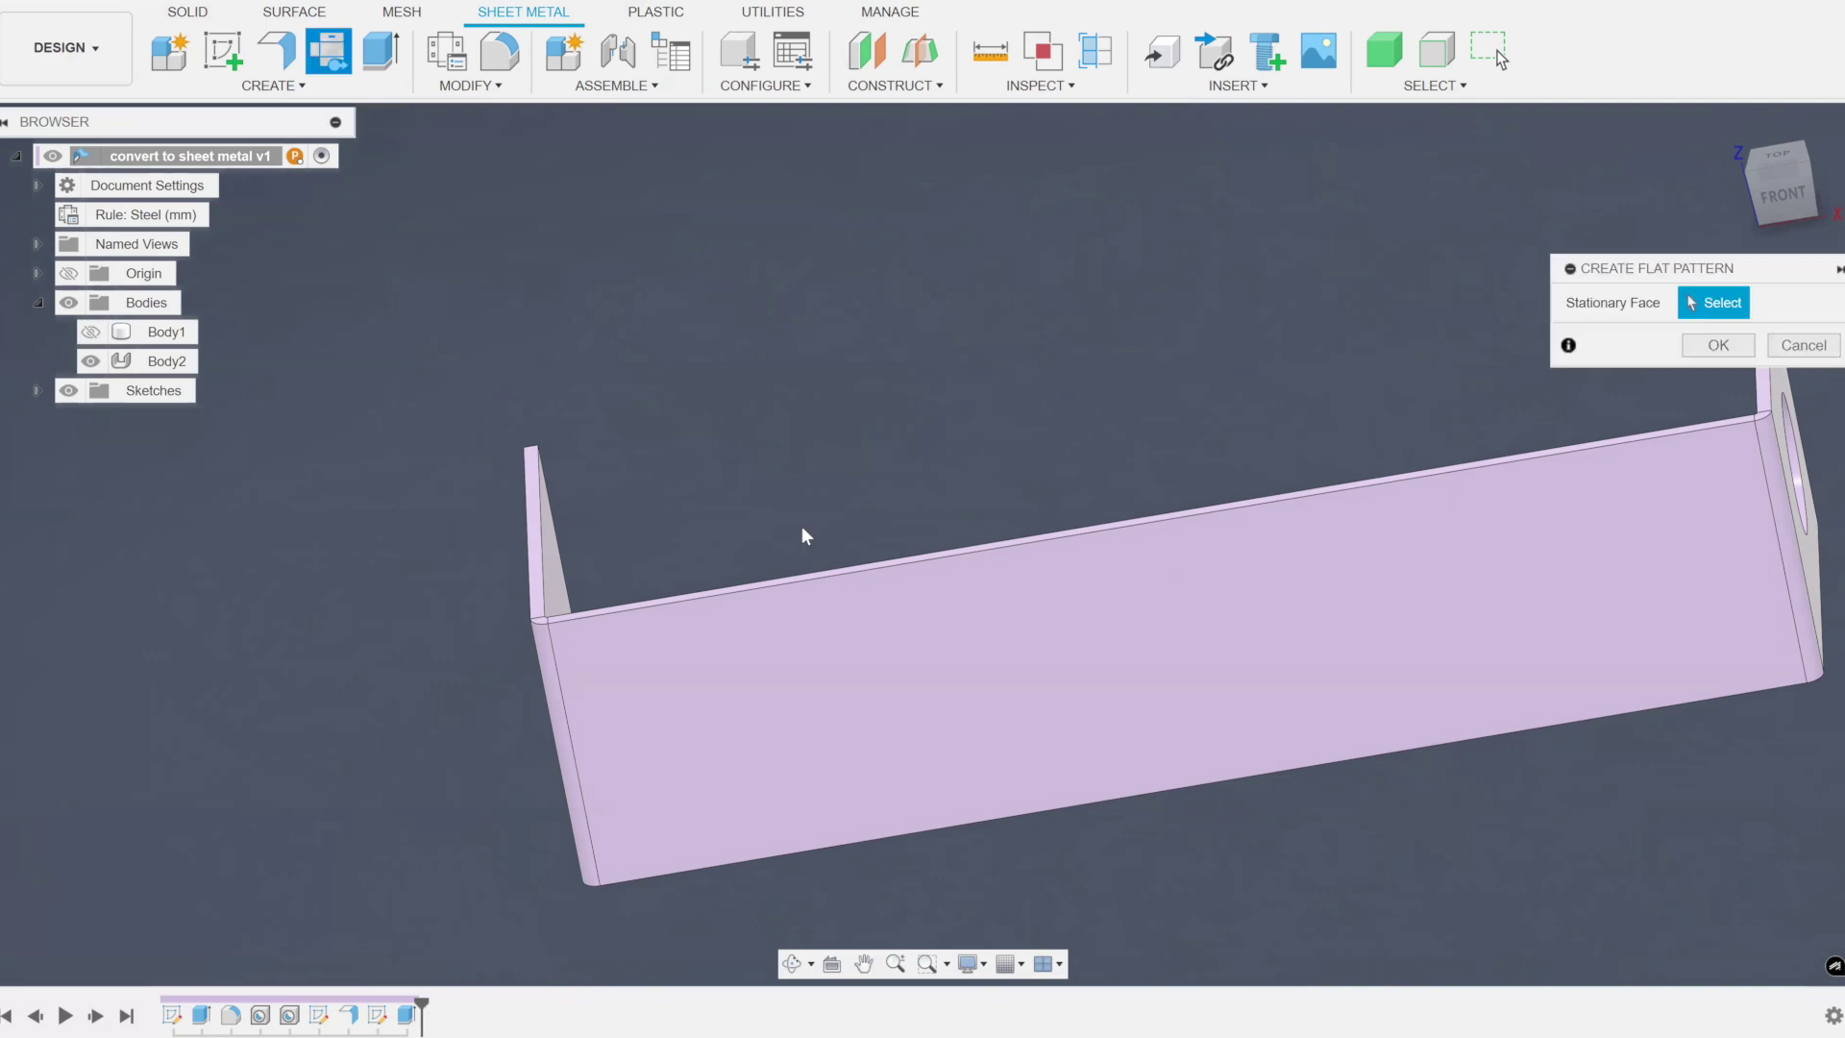
{"action": "left_click", "coordinate": [1377, 476]}
{"action": "left_click", "coordinate": [1704, 351]}
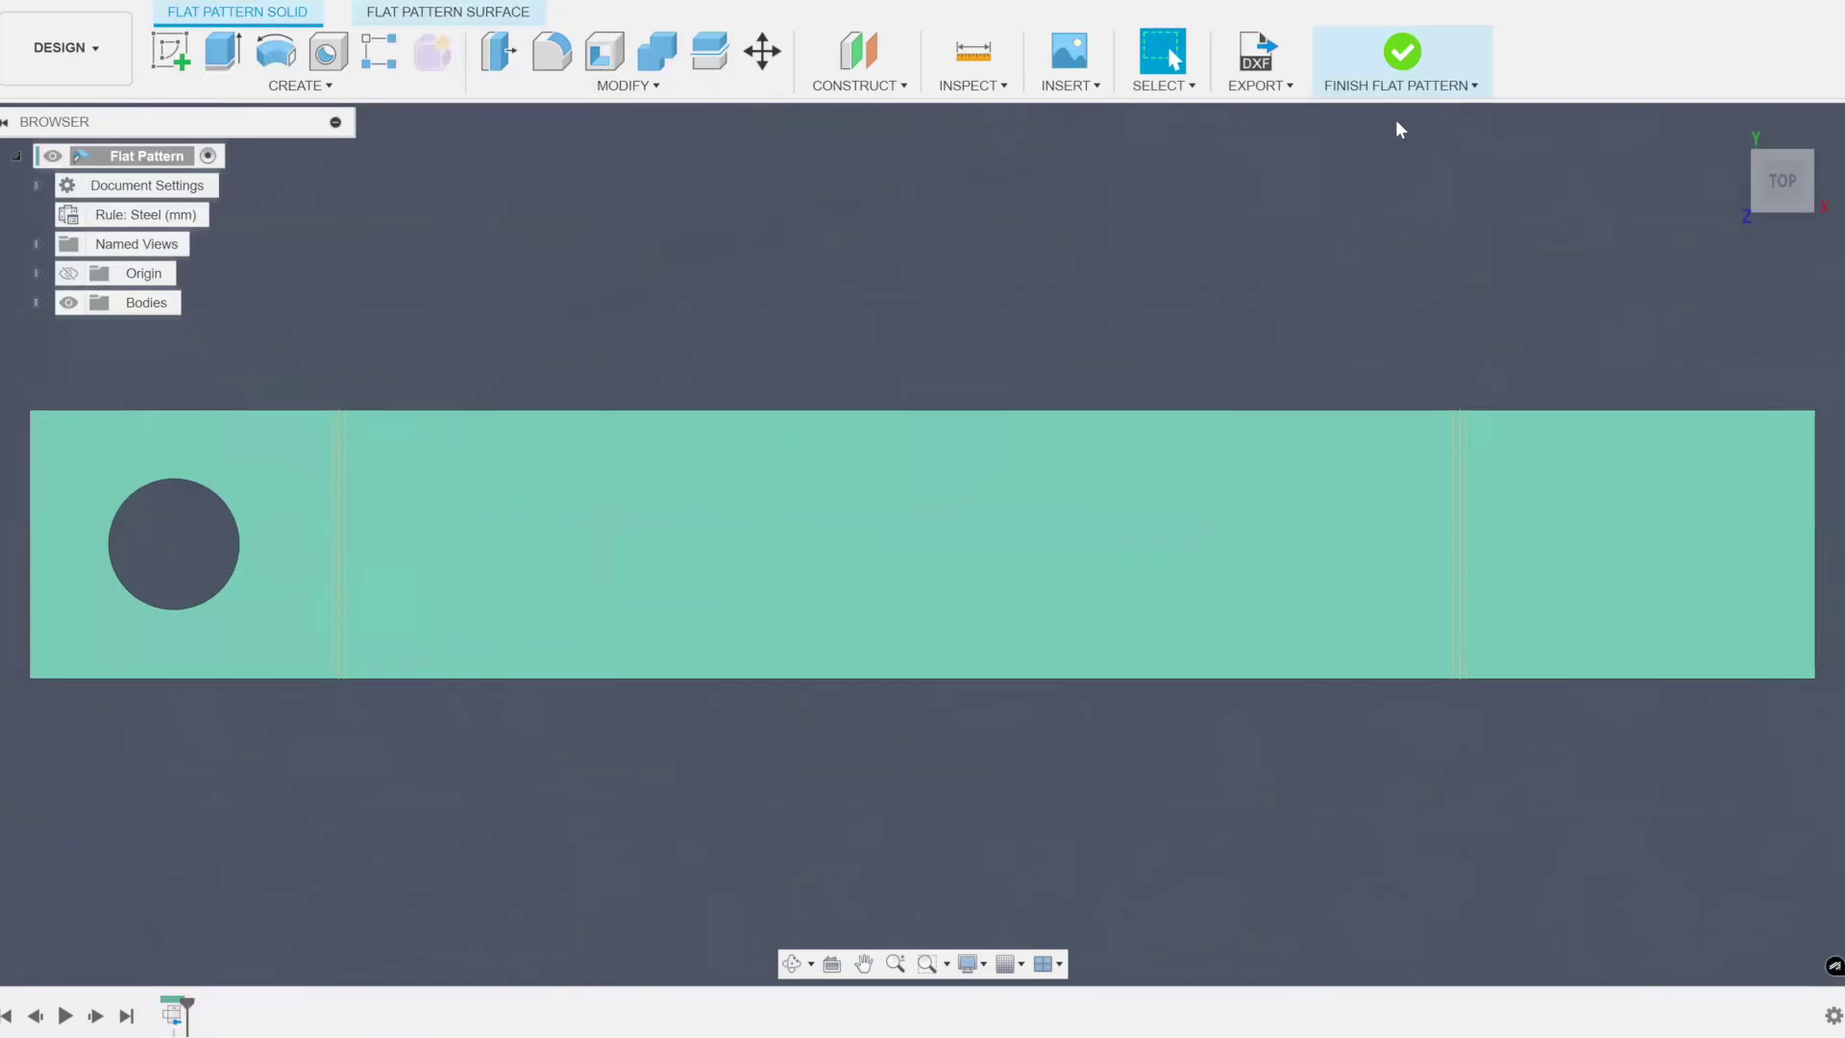
{"action": "left_click", "coordinate": [1401, 58]}
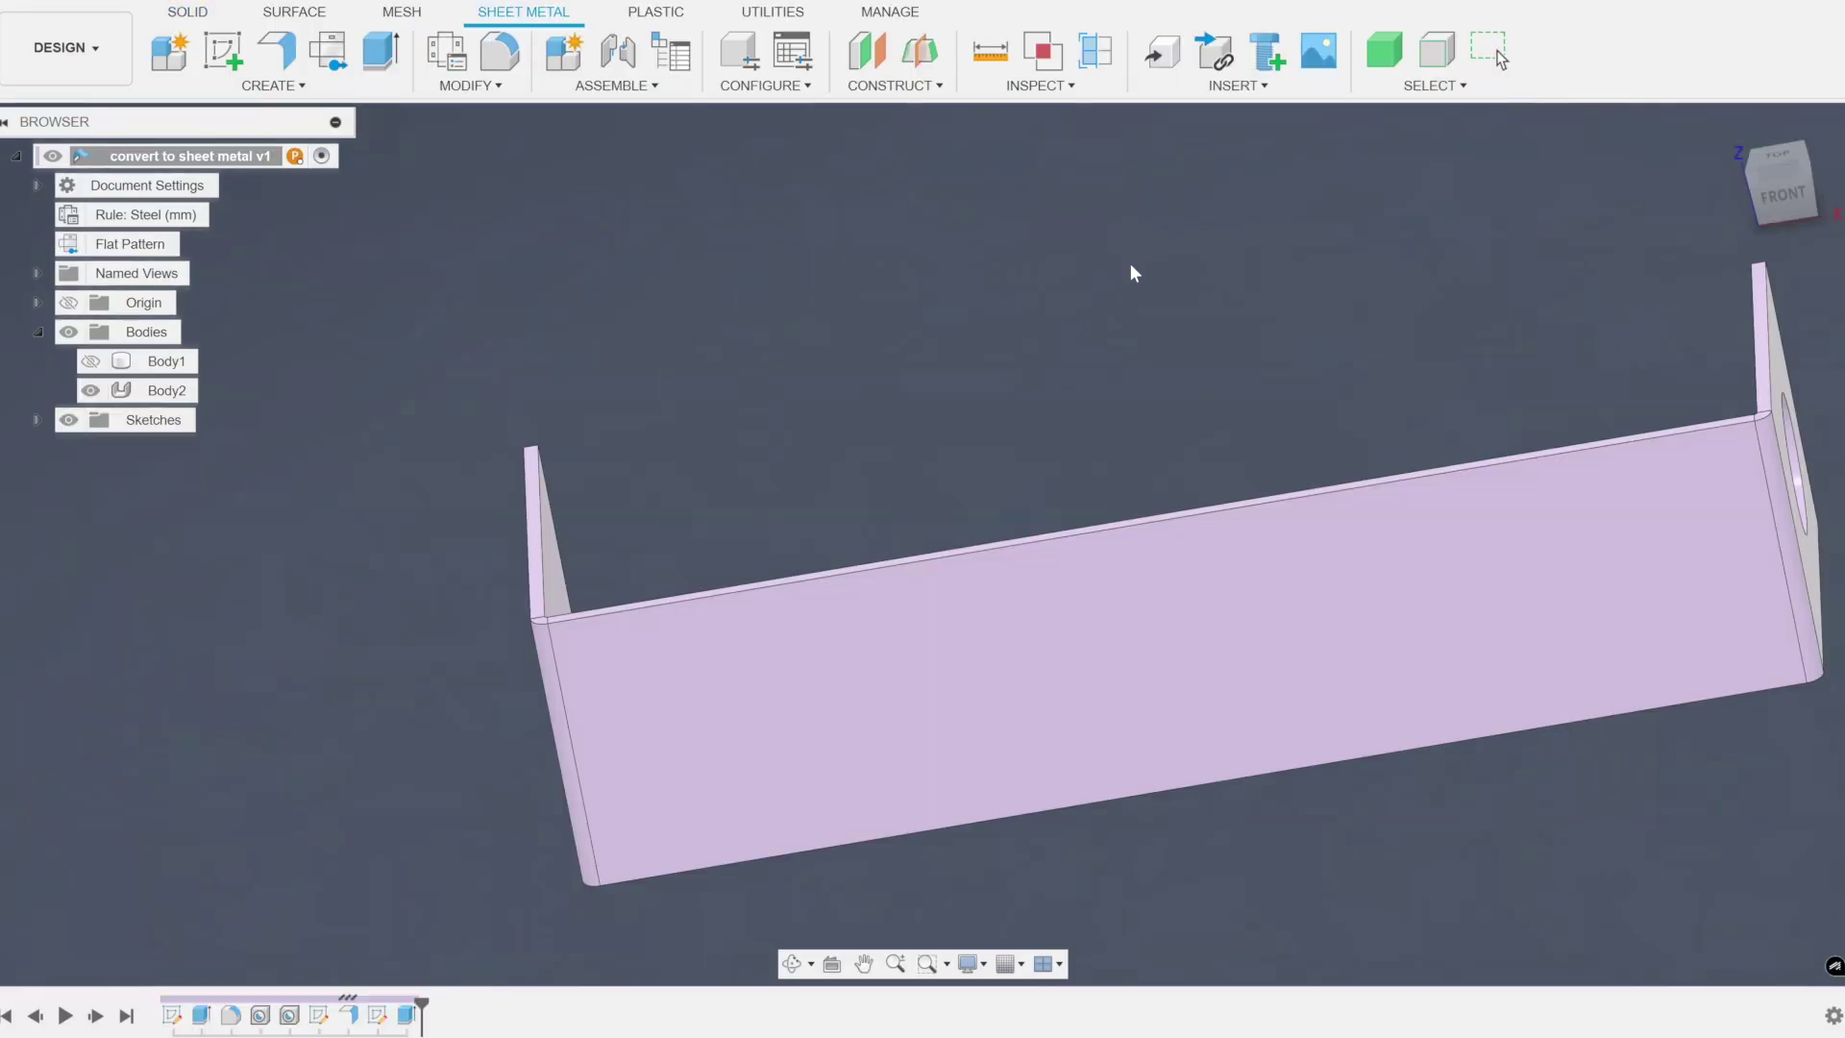